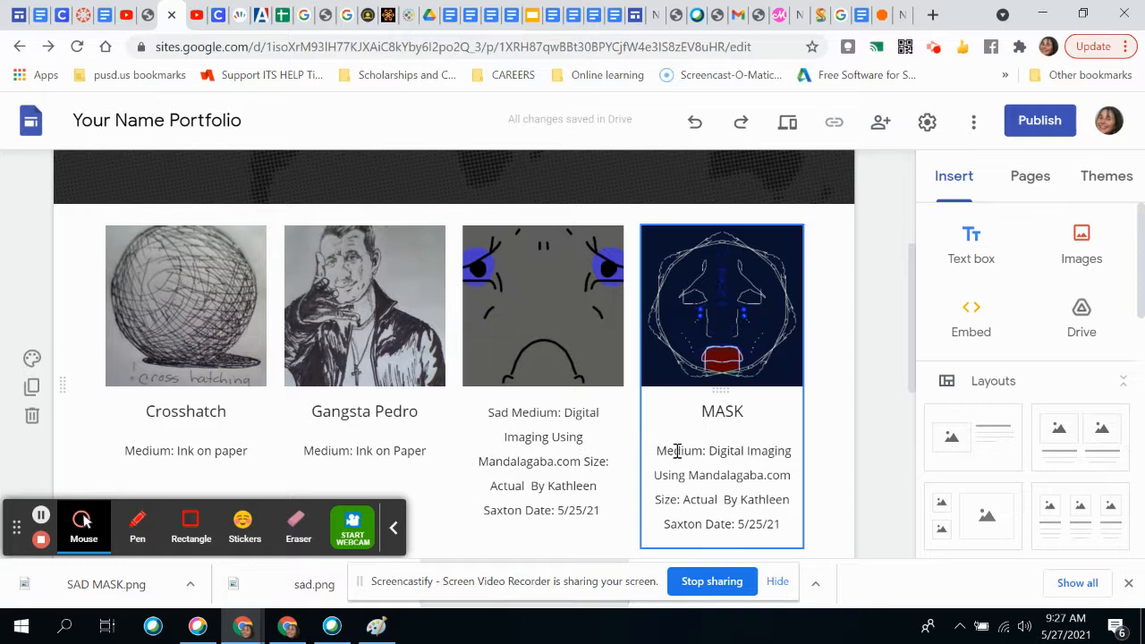
pyautogui.scroll(3, 677, 450)
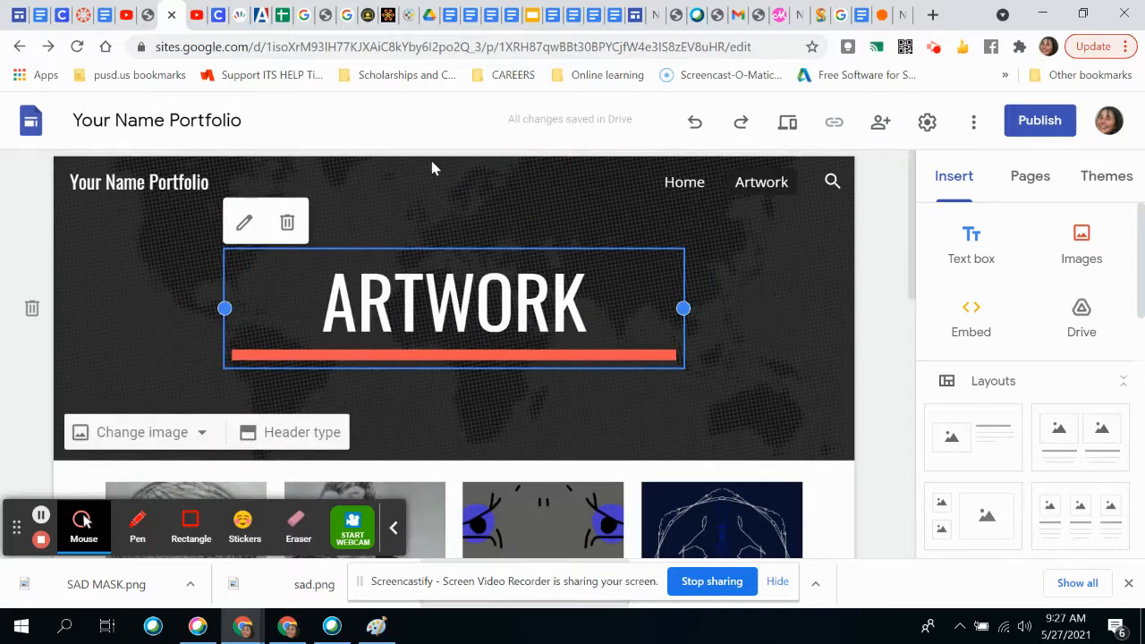
pyautogui.click(839, 16)
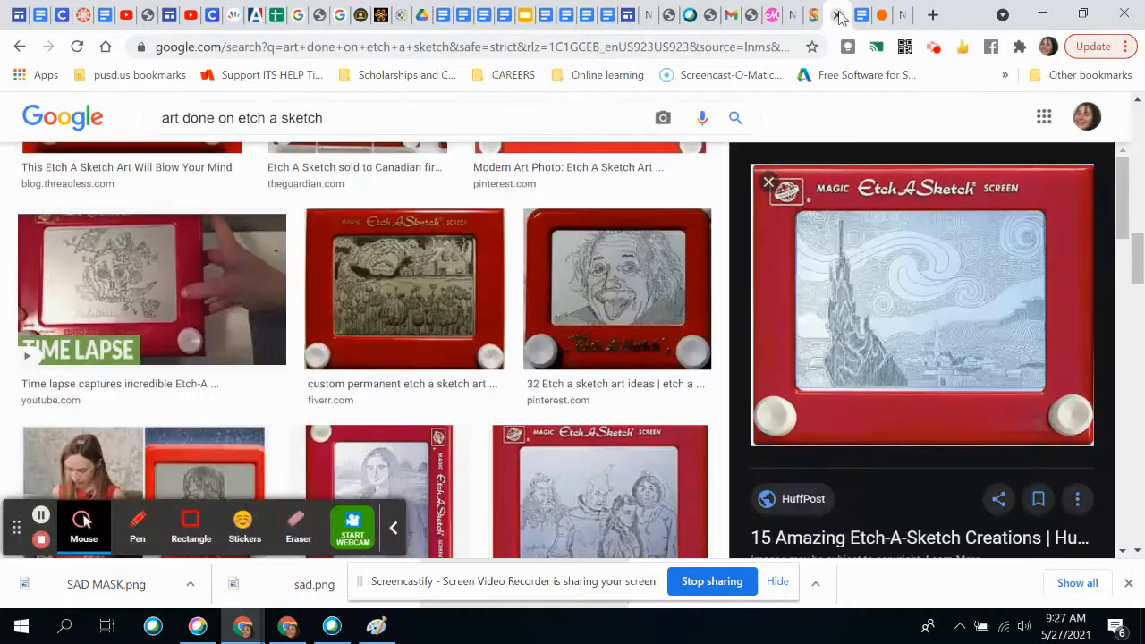
pyautogui.click(902, 26)
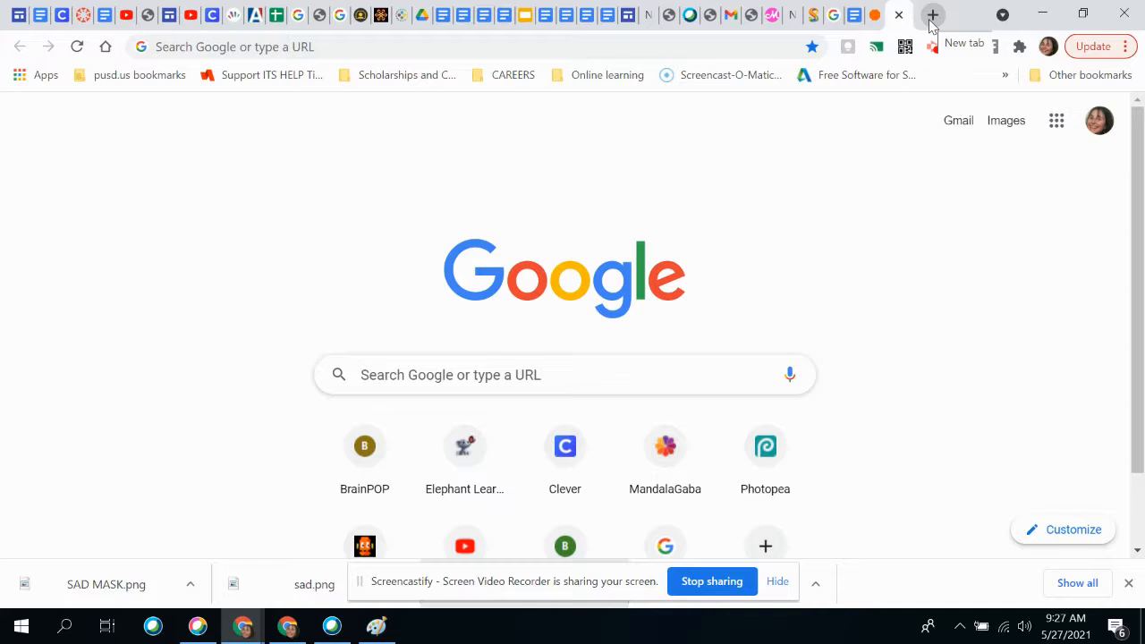
# Step: Switch to weavesilk.com, start a new blank drawing and draw two long pink strokes across it in 6-fold rotational symmetry
pyautogui.click(379, 17)
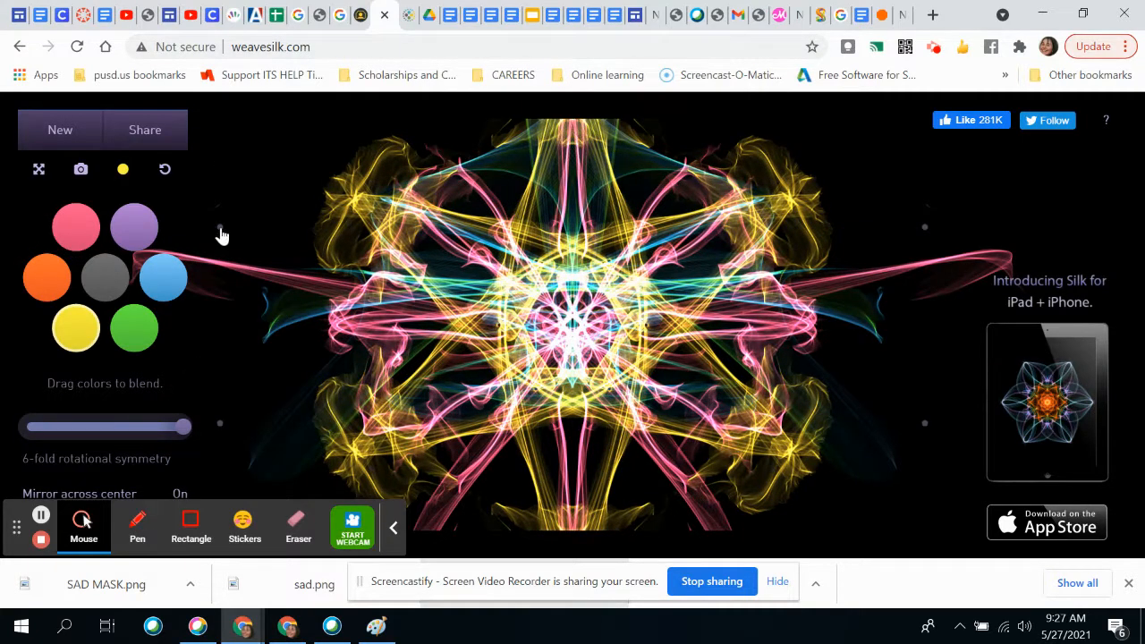
pyautogui.click(93, 131)
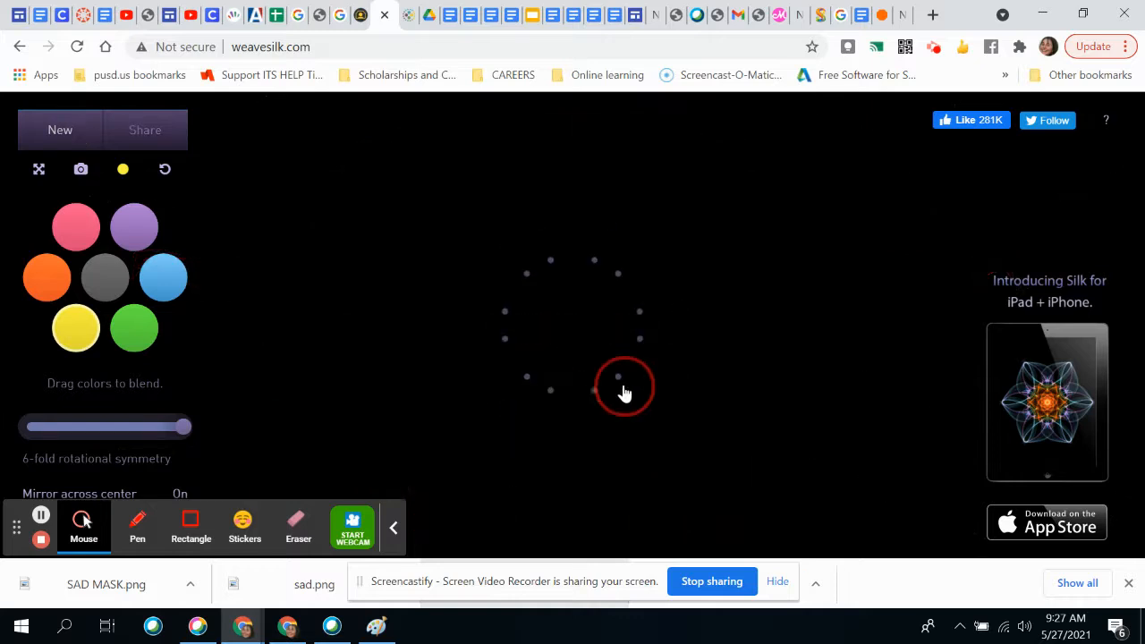
pyautogui.rightClick(623, 385)
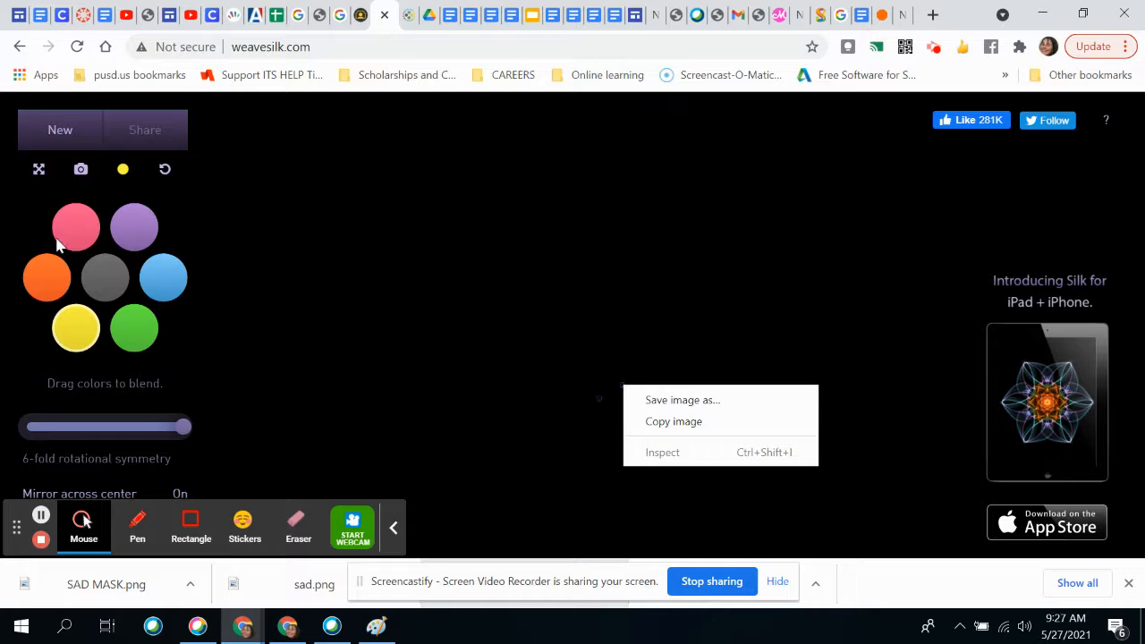
pyautogui.click(544, 353)
pyautogui.moveTo(443, 341)
pyautogui.mouseDown()
pyautogui.moveTo(854, 384)
pyautogui.moveTo(843, 381)
pyautogui.mouseUp()
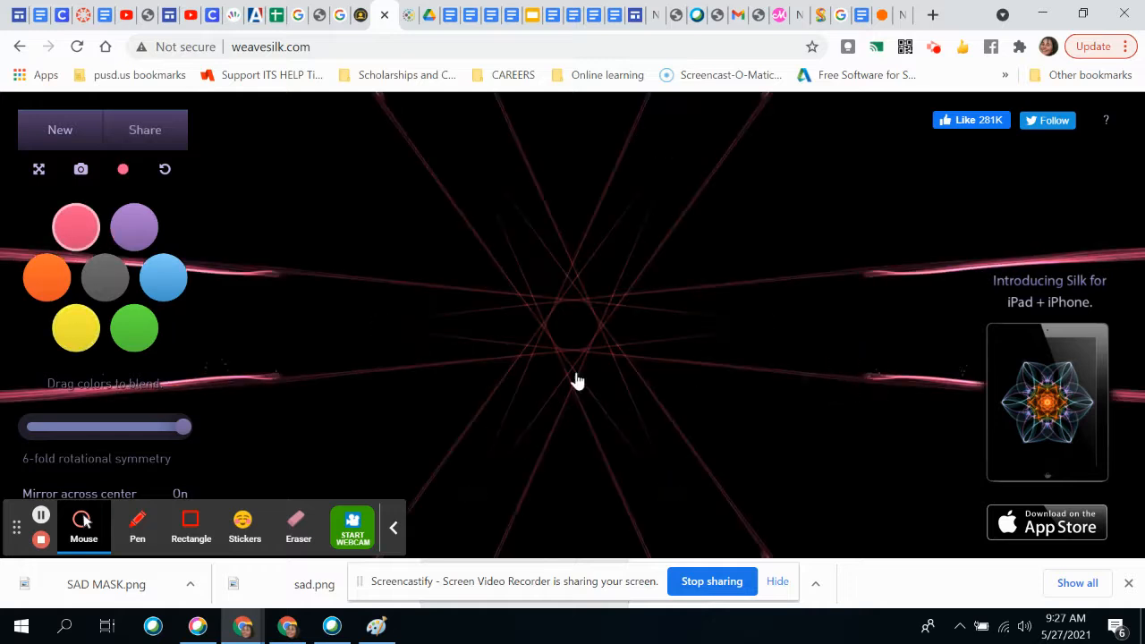
pyautogui.moveTo(341, 269); pyautogui.dragTo(876, 483)
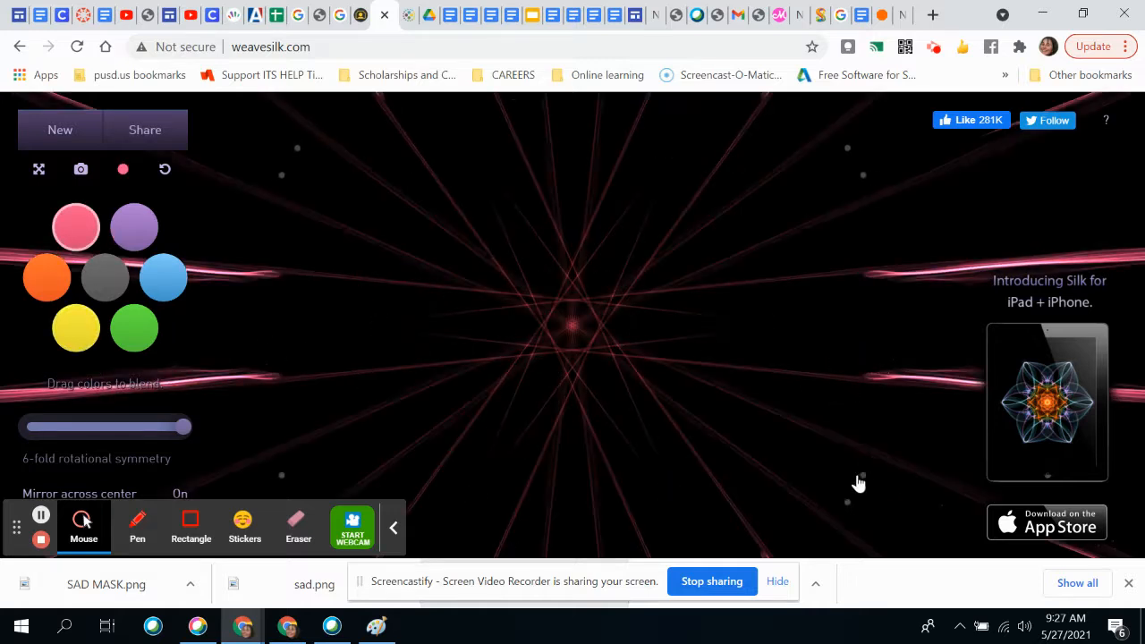
# Step: Draw a green wavy ring around the centre of the pattern and add blue strokes through its middle
pyautogui.click(134, 326)
pyautogui.moveTo(433, 246)
pyautogui.mouseDown()
pyautogui.moveTo(402, 268)
pyautogui.moveTo(403, 314)
pyautogui.moveTo(473, 319)
pyautogui.moveTo(519, 373)
pyautogui.moveTo(465, 335)
pyautogui.mouseUp()
pyautogui.click(170, 279)
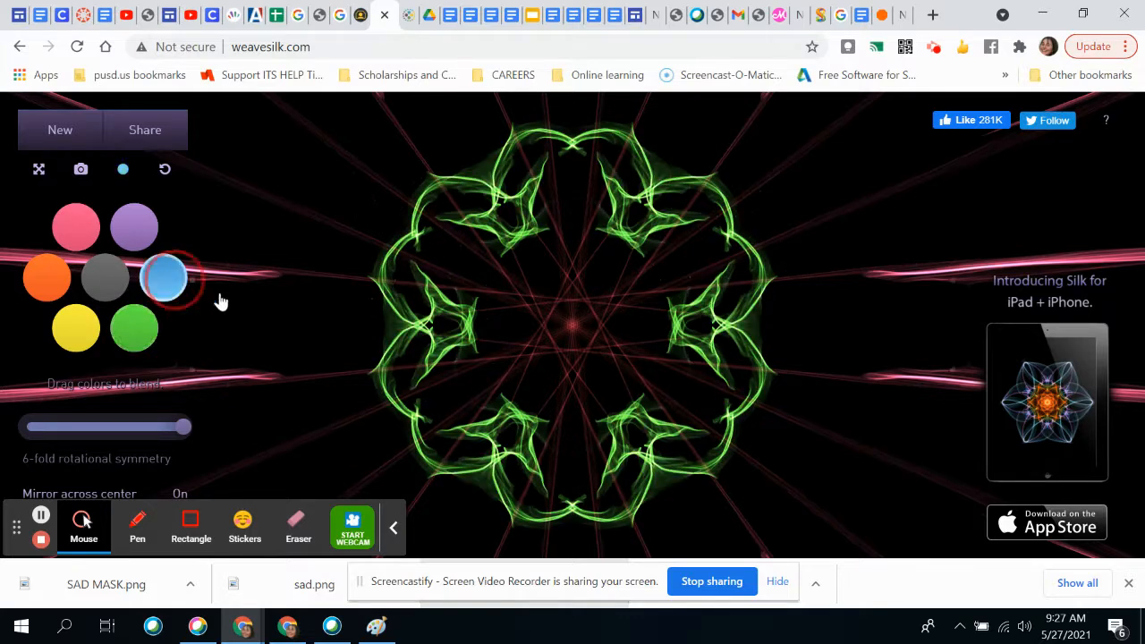
pyautogui.moveTo(588, 324)
pyautogui.mouseDown()
pyautogui.moveTo(442, 373)
pyautogui.moveTo(568, 331)
pyautogui.moveTo(638, 345)
pyautogui.moveTo(554, 332)
pyautogui.moveTo(549, 298)
pyautogui.moveTo(547, 329)
pyautogui.moveTo(618, 384)
pyautogui.moveTo(590, 396)
pyautogui.moveTo(453, 397)
pyautogui.moveTo(592, 350)
pyautogui.mouseUp()
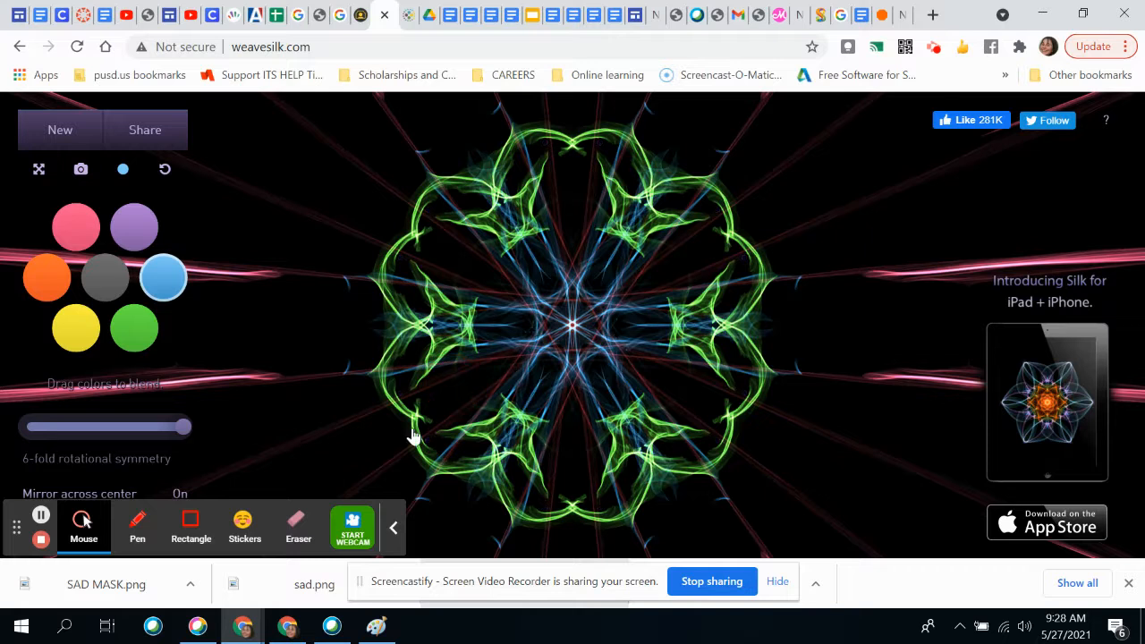
# Step: Set the drawing to 2-fold rotational symmetry and add more blue strokes across the pattern
pyautogui.click(658, 313)
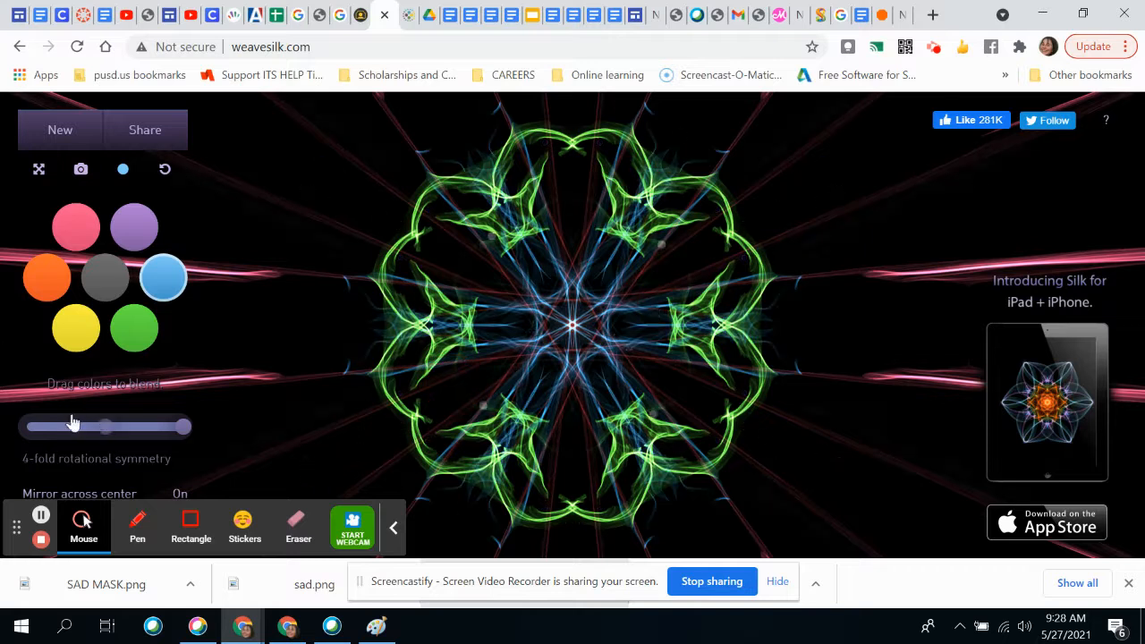
pyautogui.click(47, 427)
pyautogui.moveTo(472, 386); pyautogui.dragTo(217, 475)
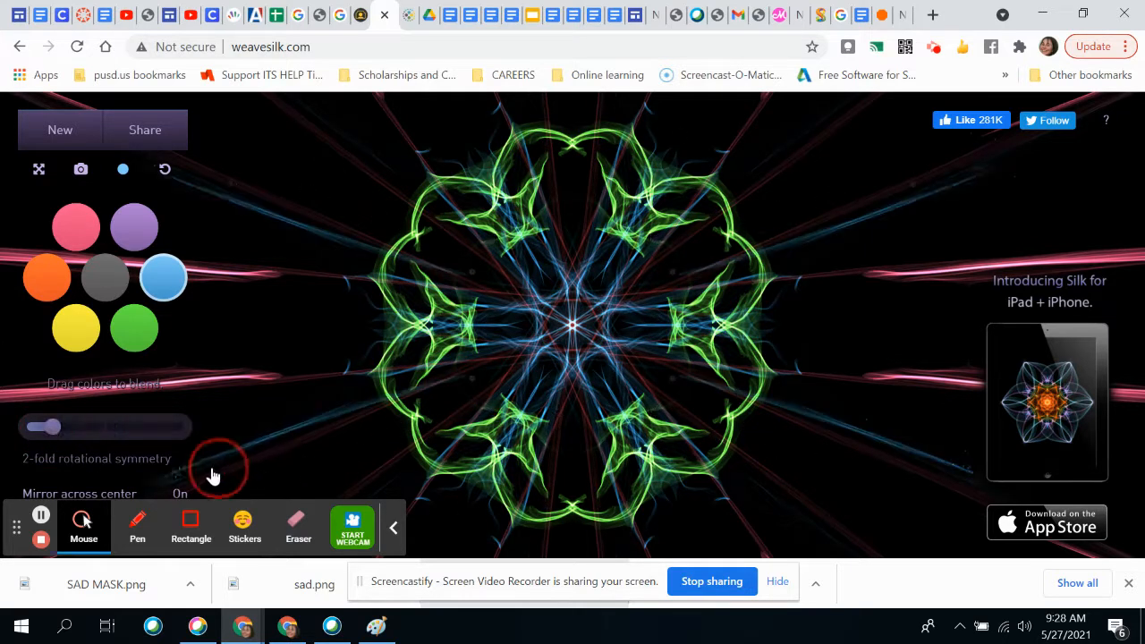
pyautogui.moveTo(414, 252)
pyautogui.mouseDown()
pyautogui.moveTo(454, 302)
pyautogui.moveTo(475, 307)
pyautogui.mouseUp()
pyautogui.moveTo(575, 141); pyautogui.dragTo(572, 264)
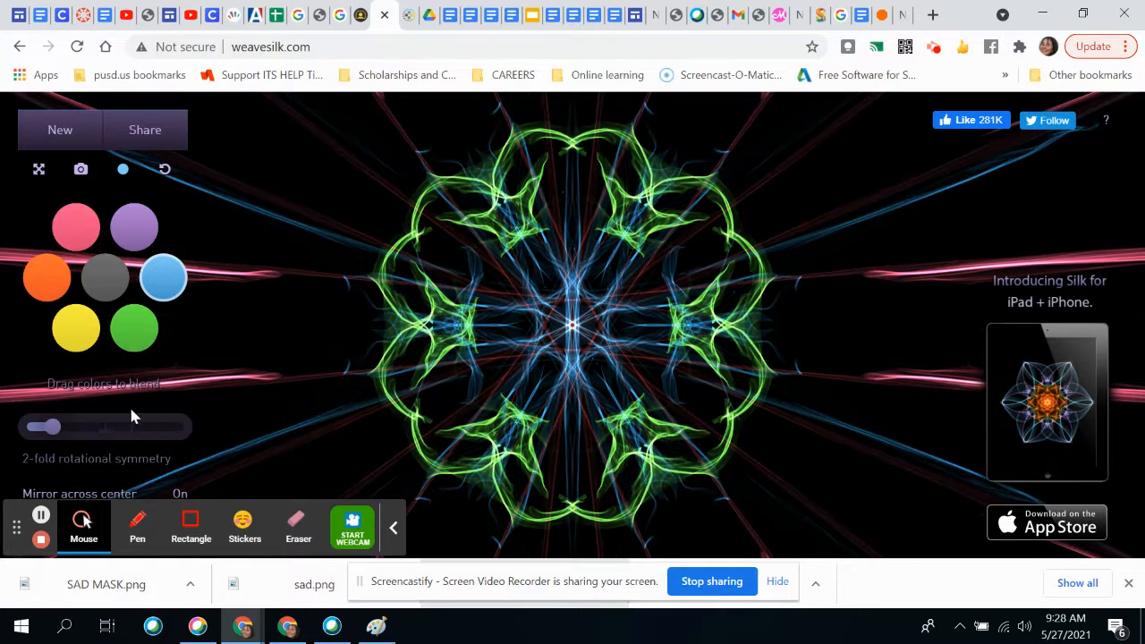
# Step: Take a snapshot of the drawing and save it in Downloads as a PNG image named "green flower"
pyautogui.click(80, 170)
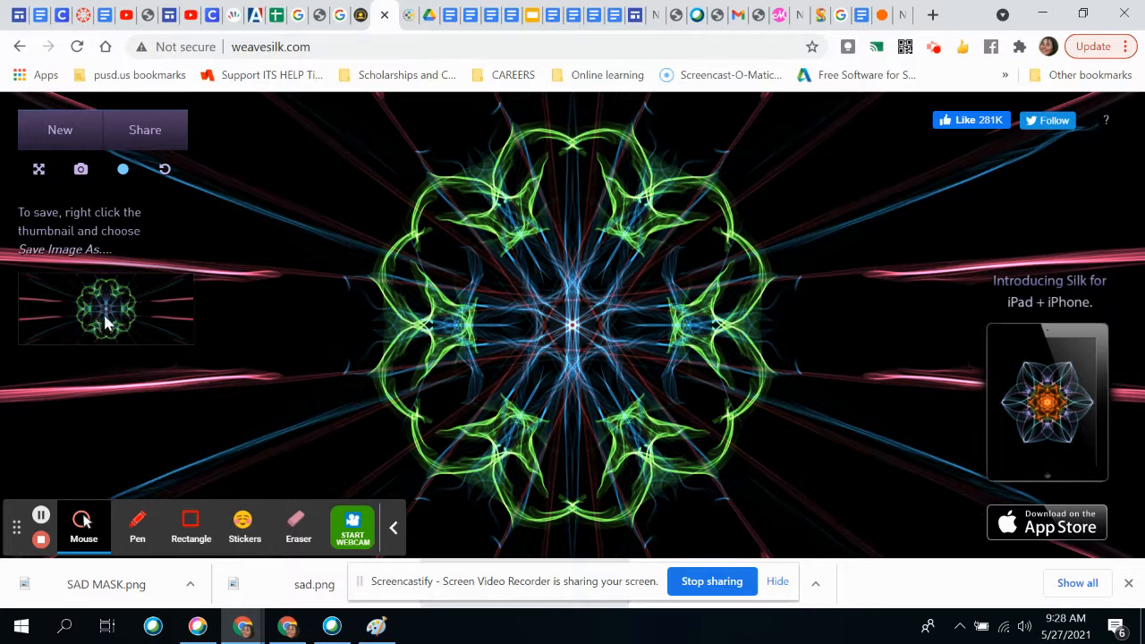
pyautogui.rightClick(107, 321)
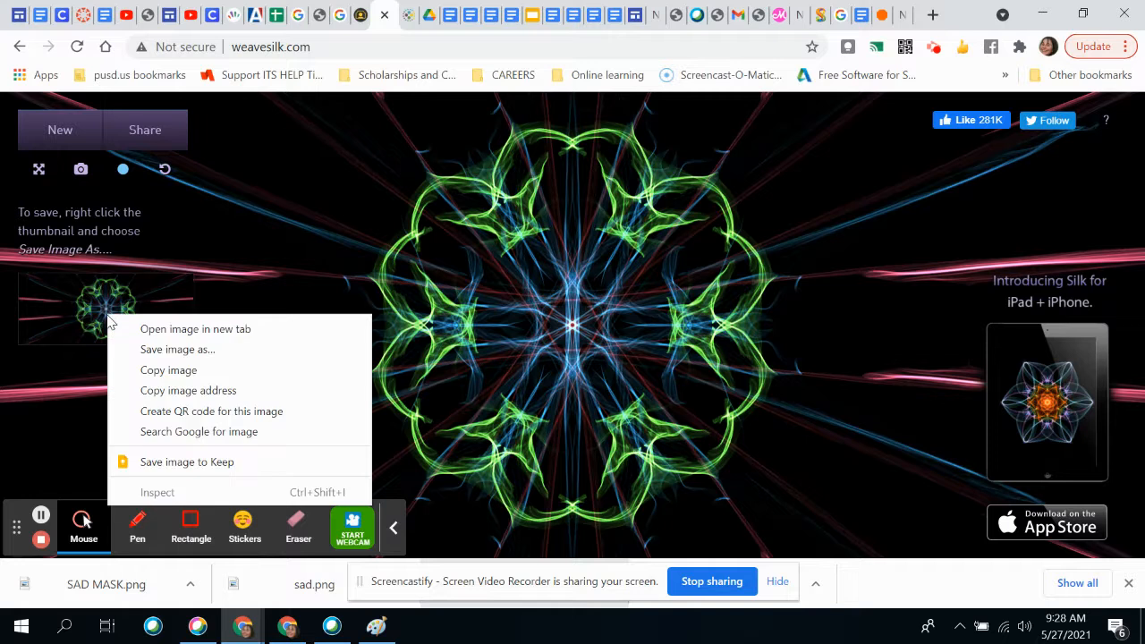
pyautogui.click(179, 351)
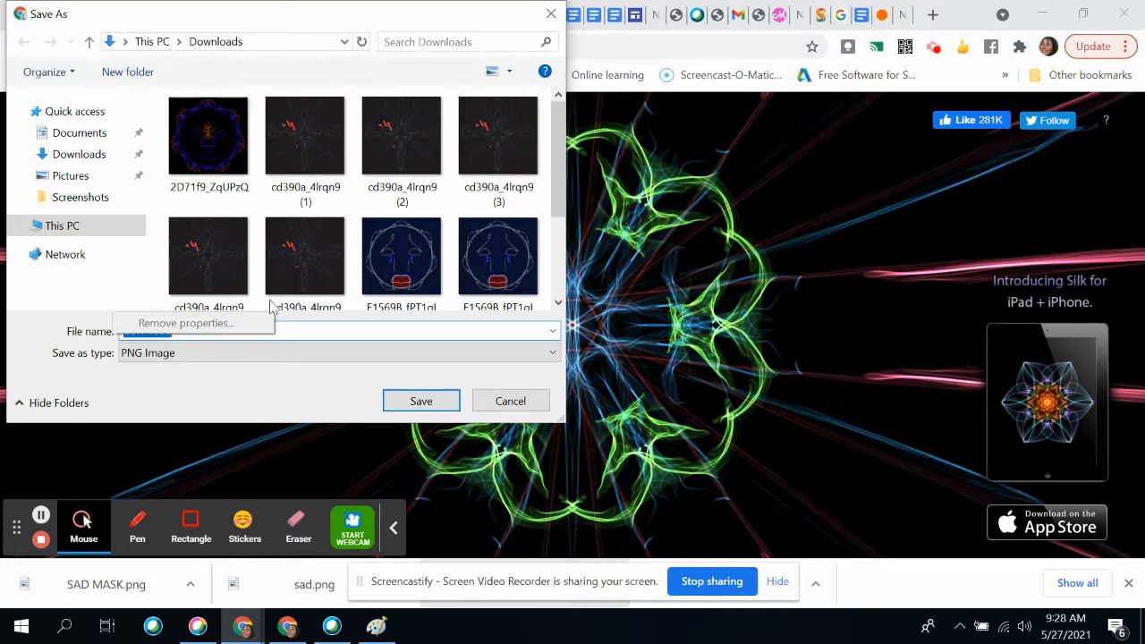
pyautogui.click(367, 330)
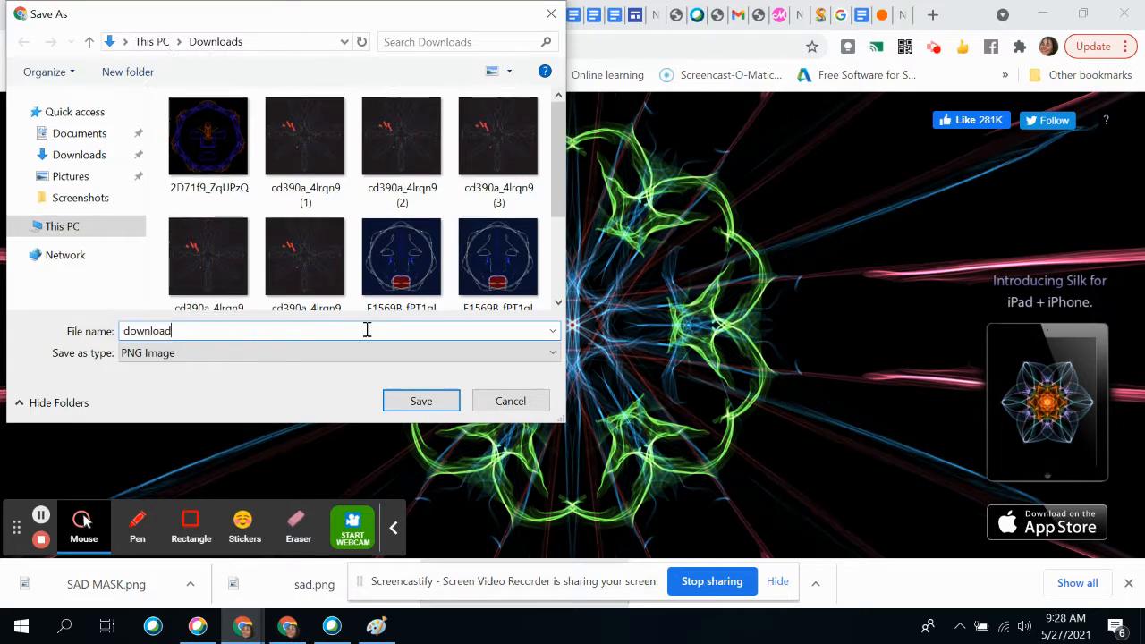
pyautogui.moveTo(250, 330); pyautogui.dragTo(106, 330)
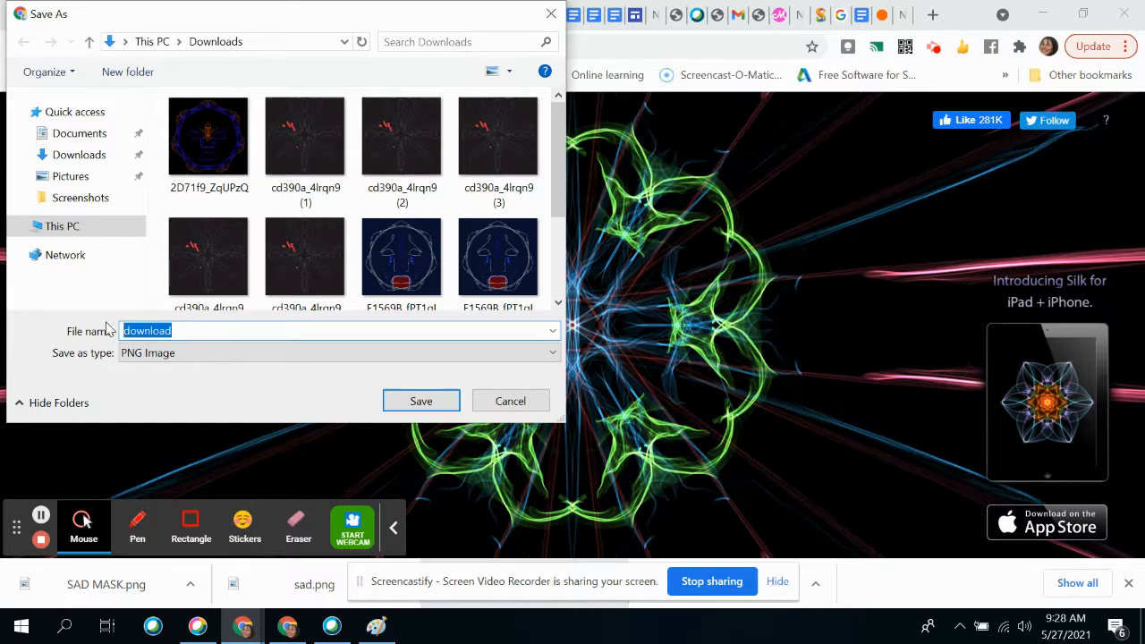
pyautogui.write('green fl')
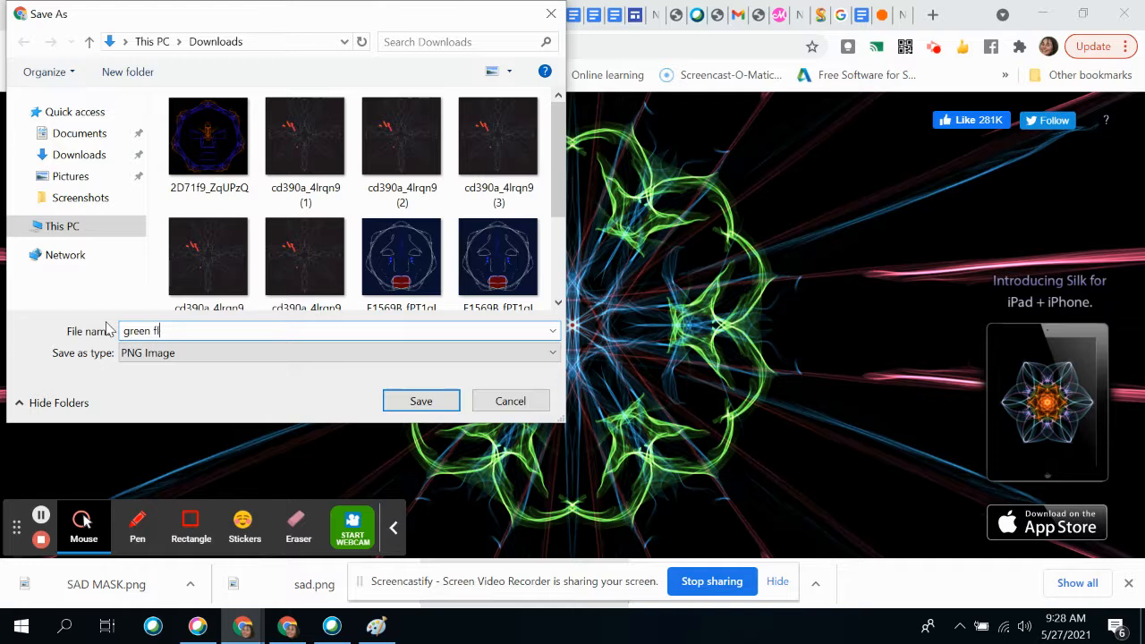
pyautogui.write('ower')
pyautogui.press('Return')
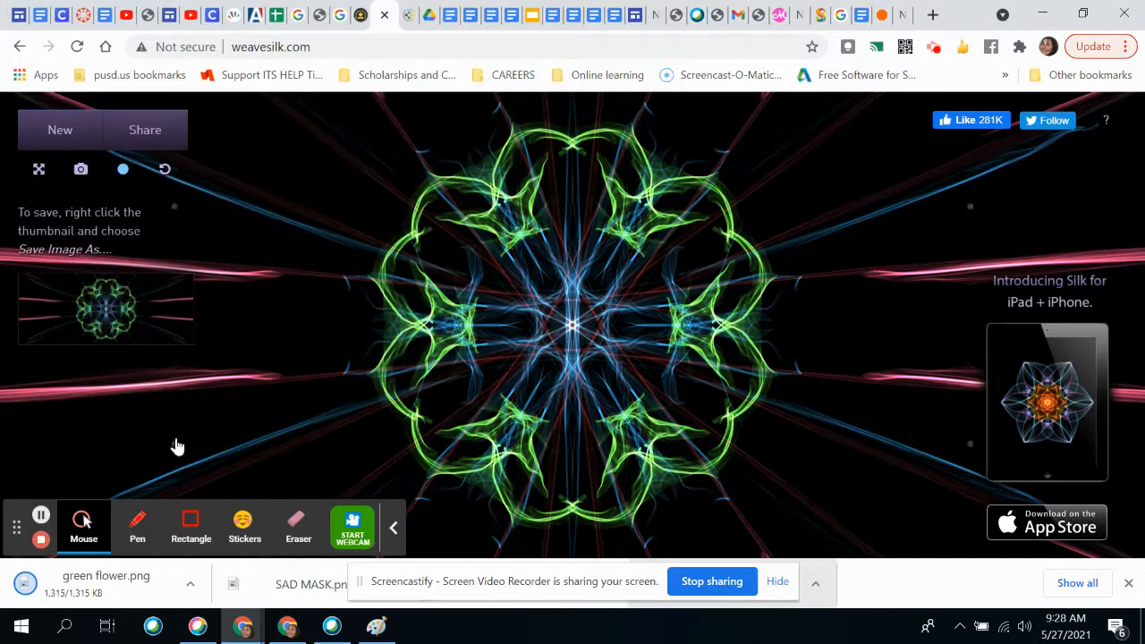
# Step: Copy the drawing's snapshot thumbnail image and create a blank Google Docs document
pyautogui.rightClick(111, 308)
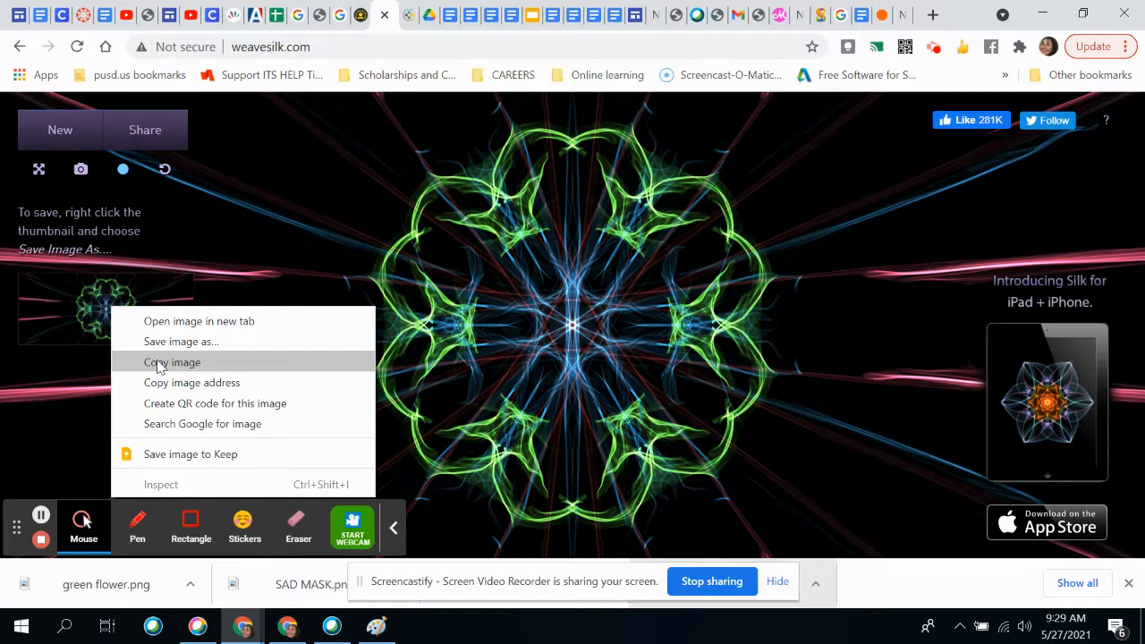
pyautogui.click(186, 365)
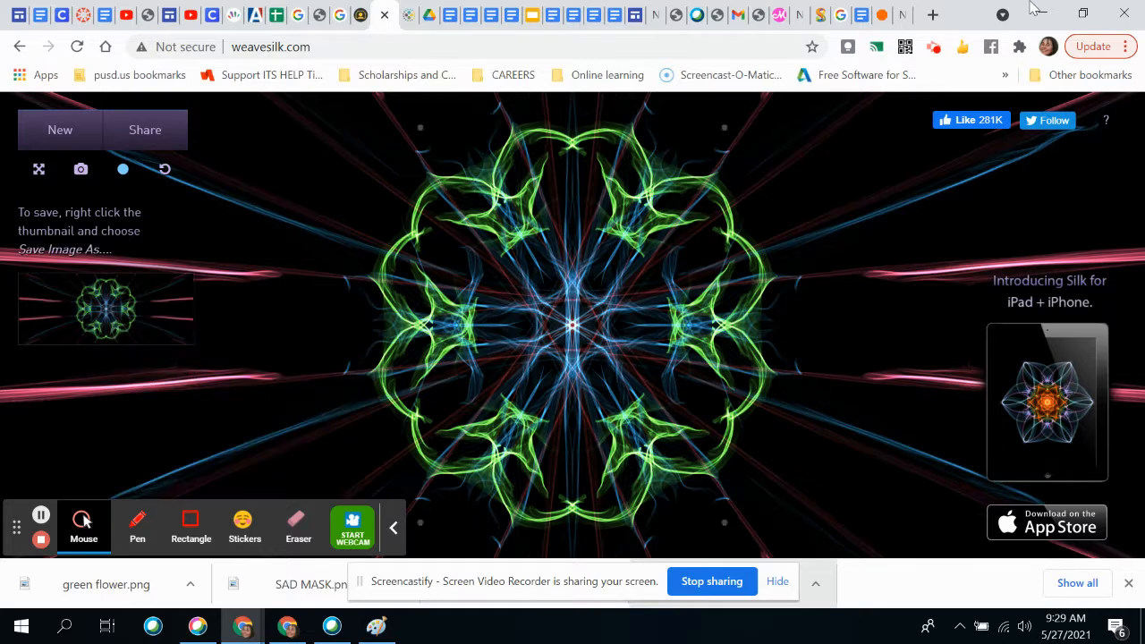
pyautogui.click(906, 29)
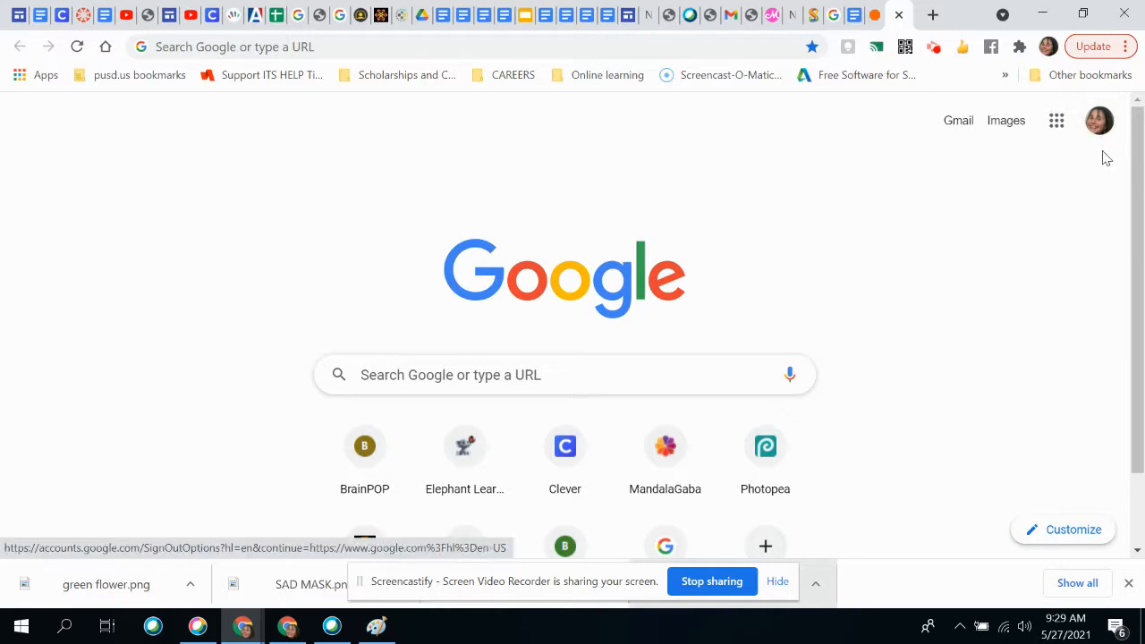
pyautogui.click(1056, 120)
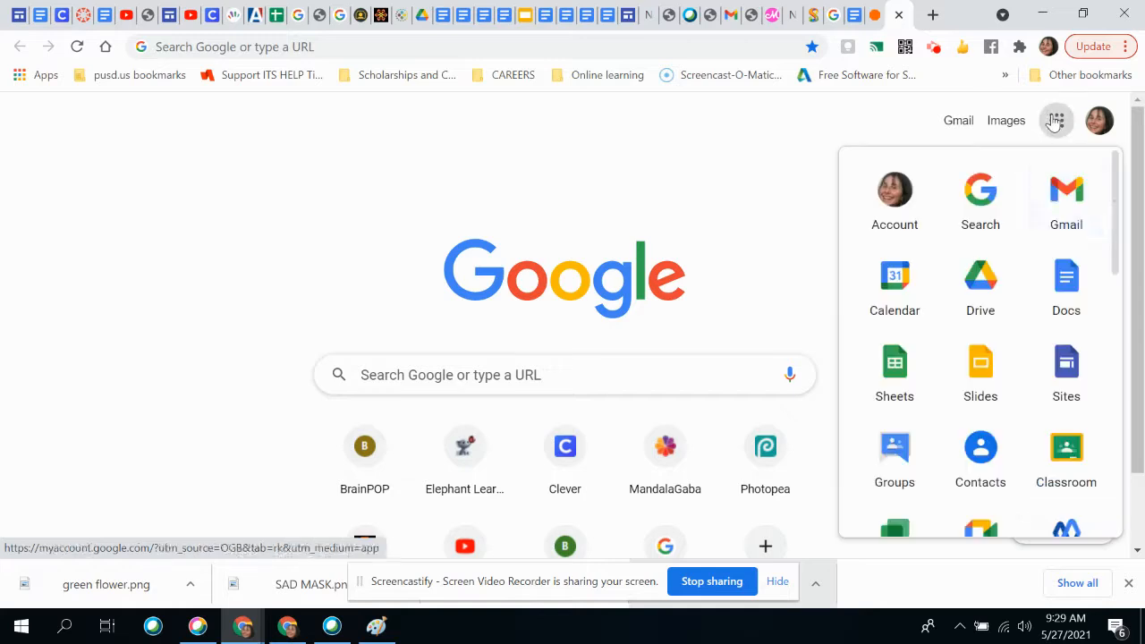
pyautogui.click(1076, 293)
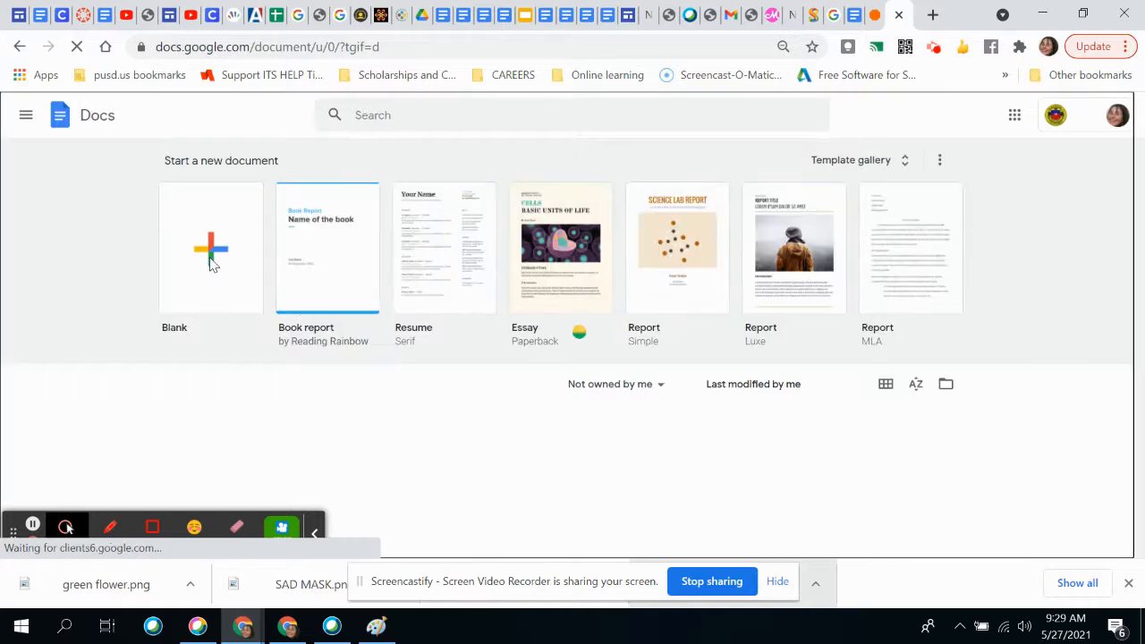
pyautogui.click(210, 260)
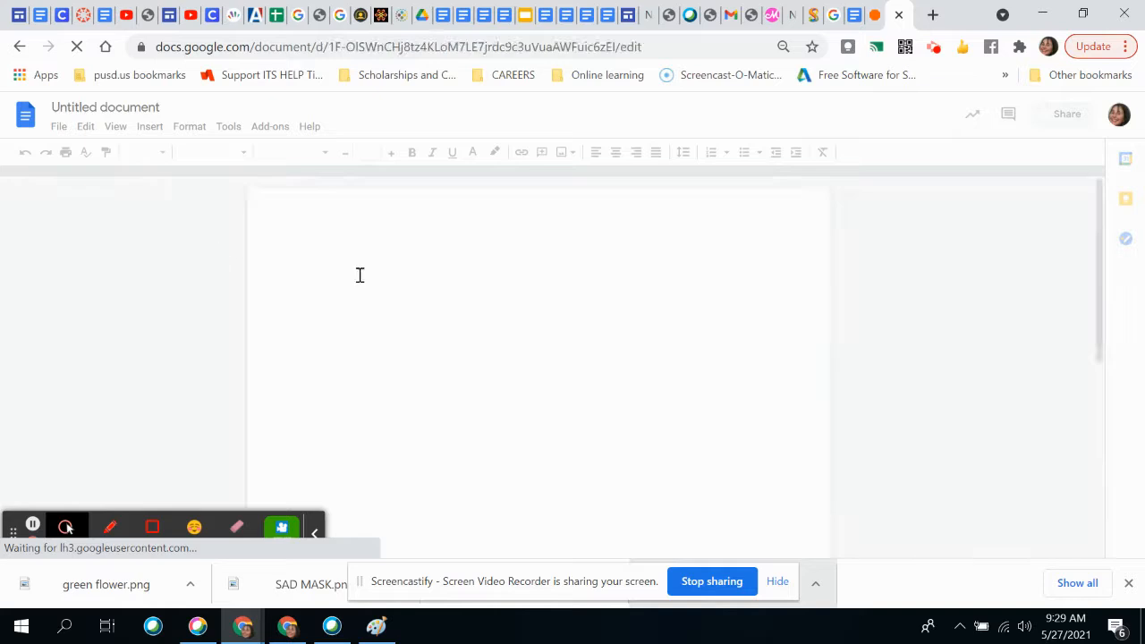
# Step: Title the document "Your NAme Artwork"
pyautogui.click(162, 109)
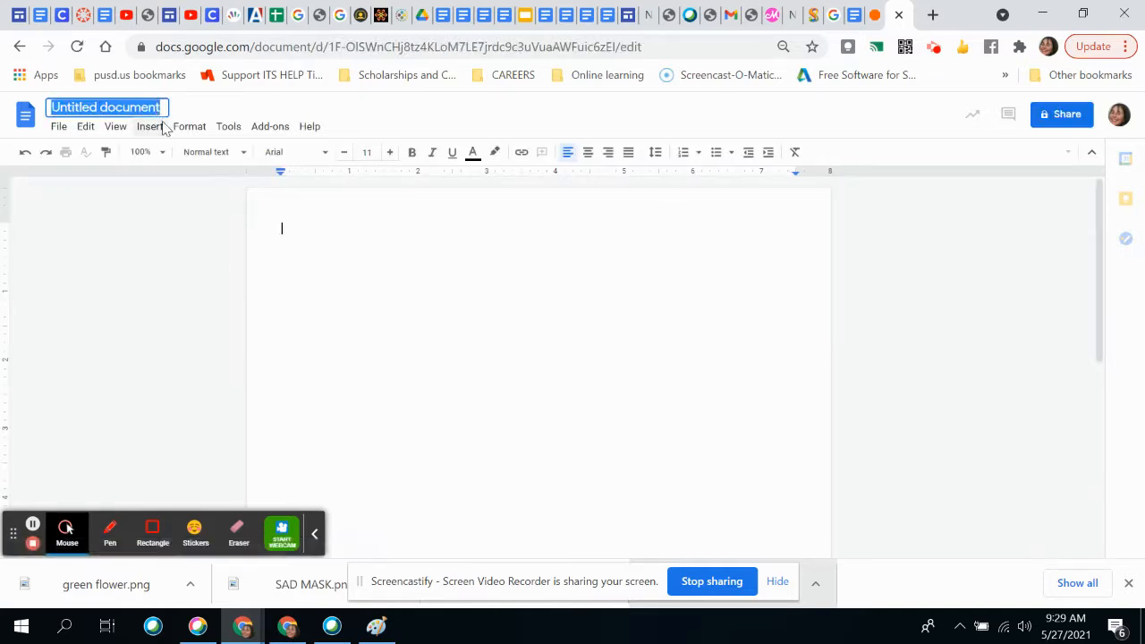
pyautogui.write('your name Ar')
pyautogui.write('twork')
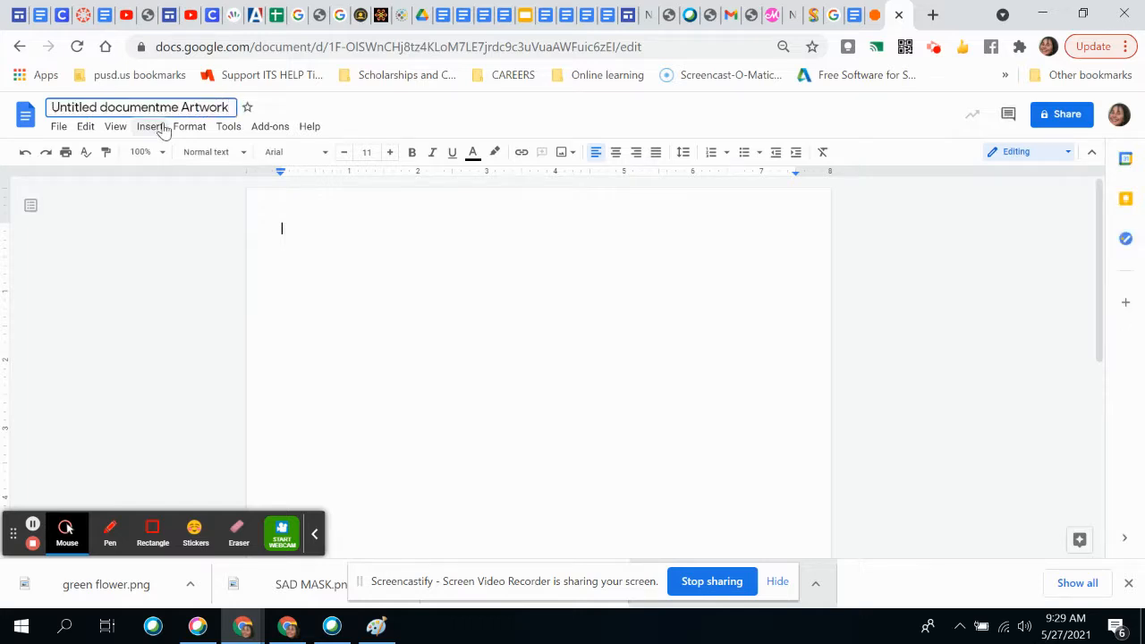
pyautogui.moveTo(179, 114); pyautogui.dragTo(38, 105)
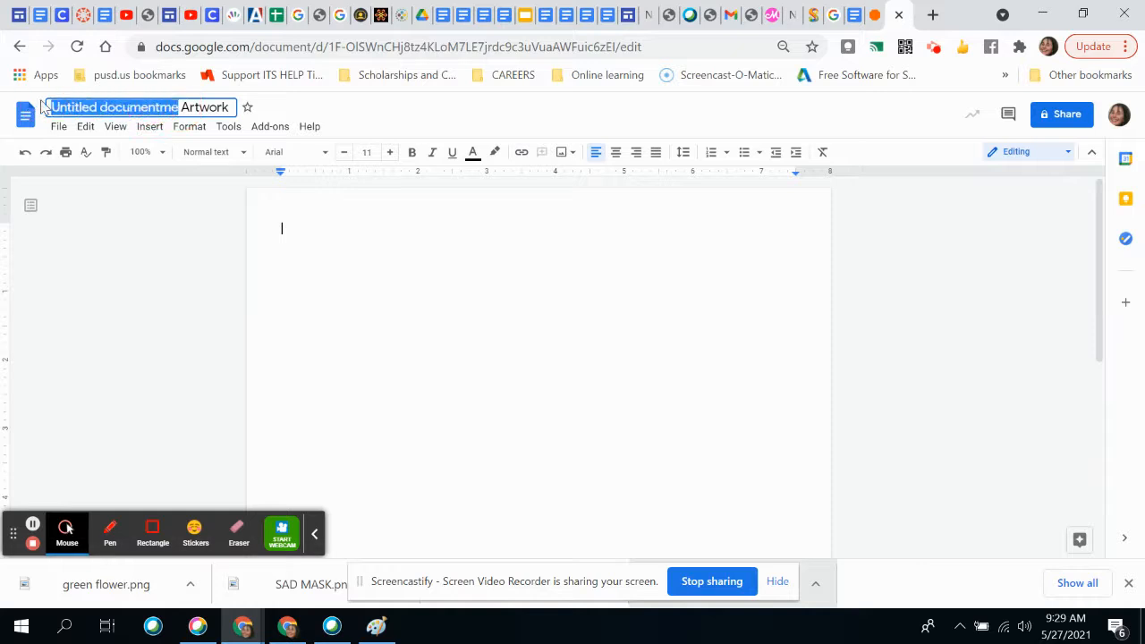
pyautogui.press('BackSpace')
pyautogui.write('Your')
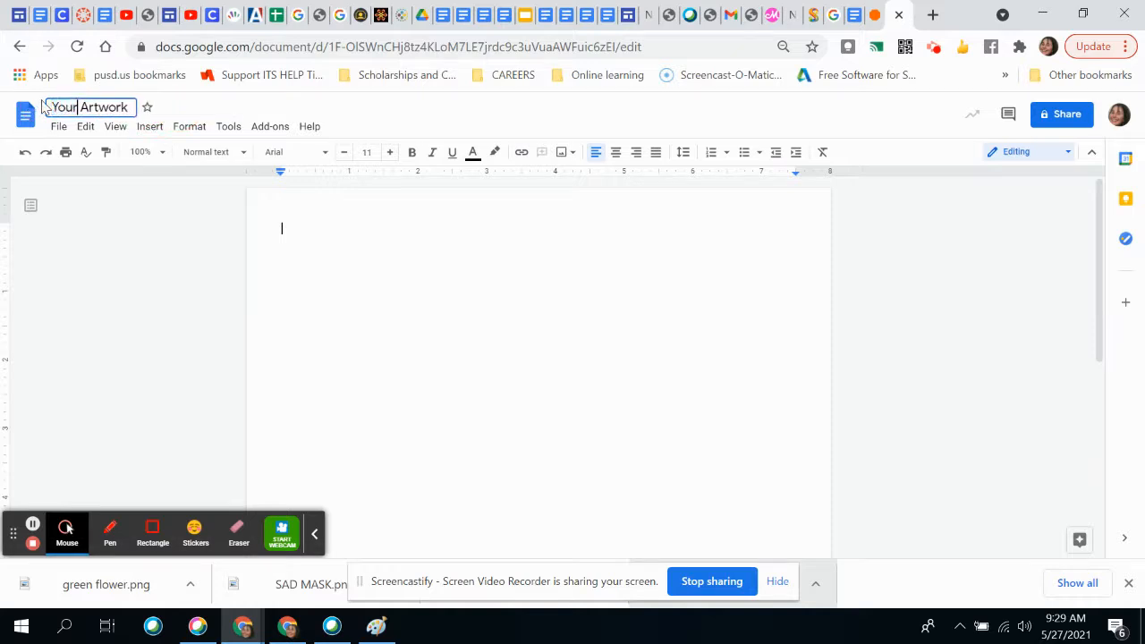
pyautogui.write(' NAme')
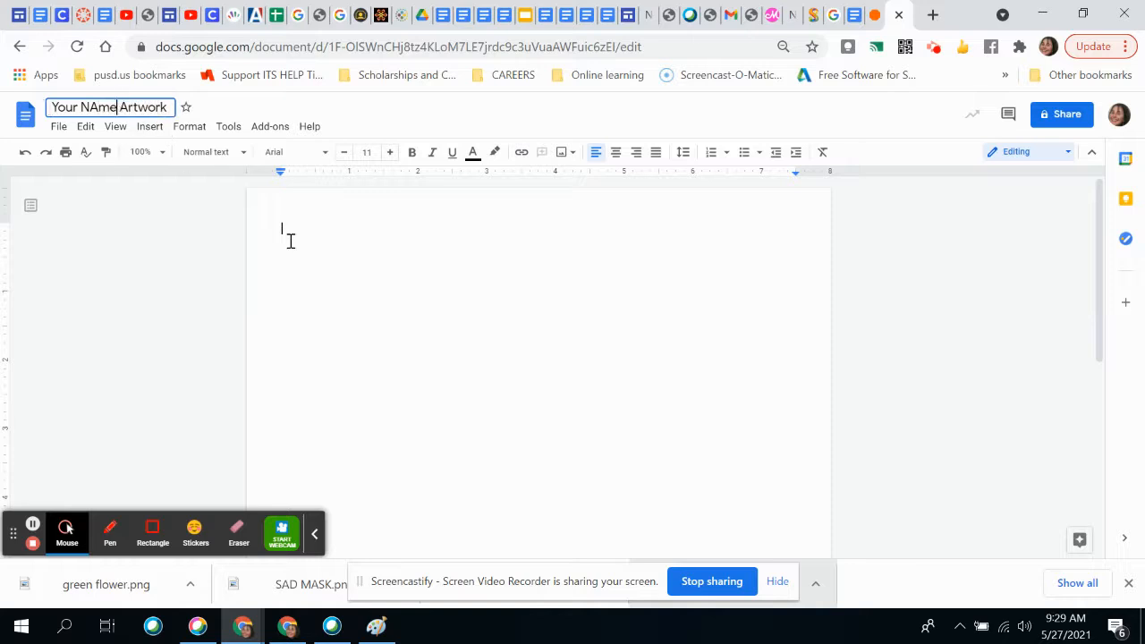
# Step: Enter "Your name" and "Portfolio" on two lines in the document's page header
pyautogui.click(320, 211)
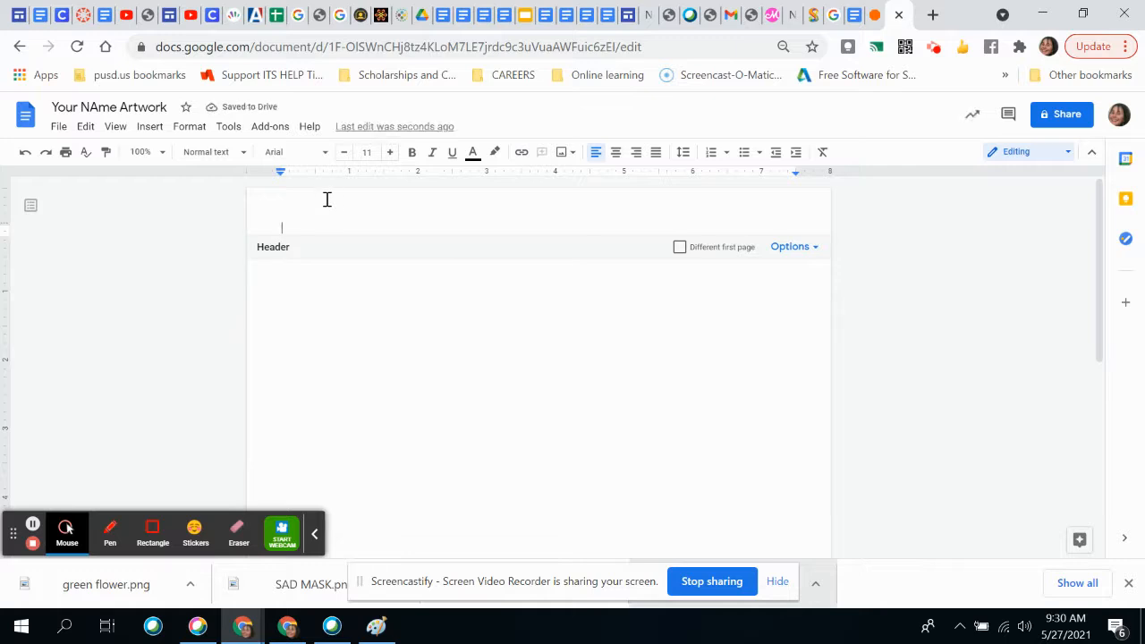
pyautogui.write('Yo')
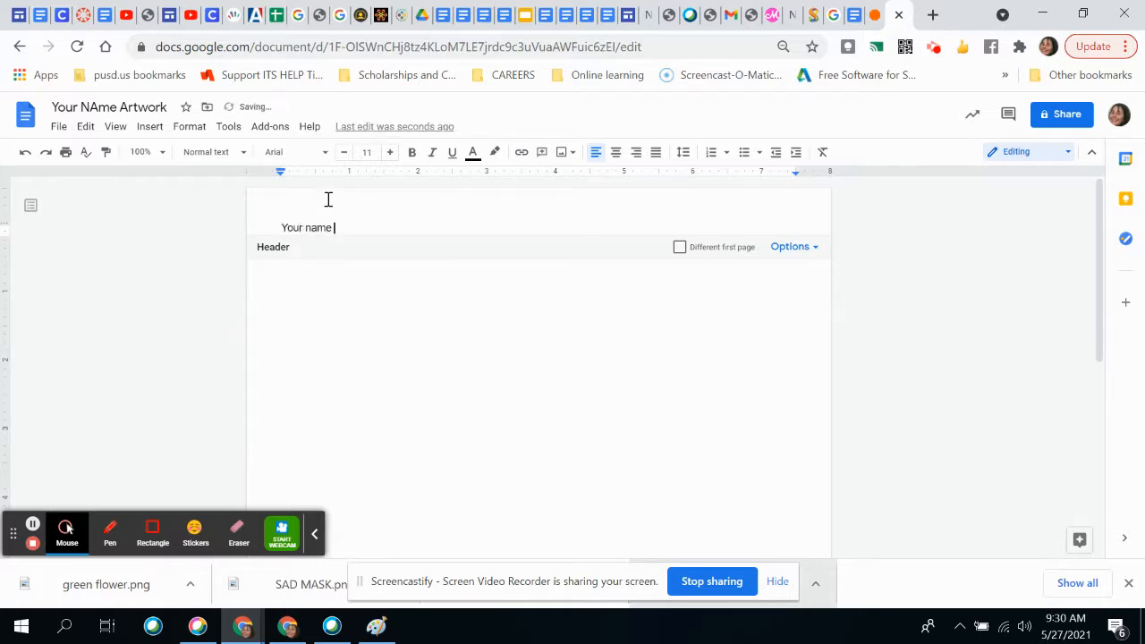
pyautogui.write('ur name')
pyautogui.press('Return')
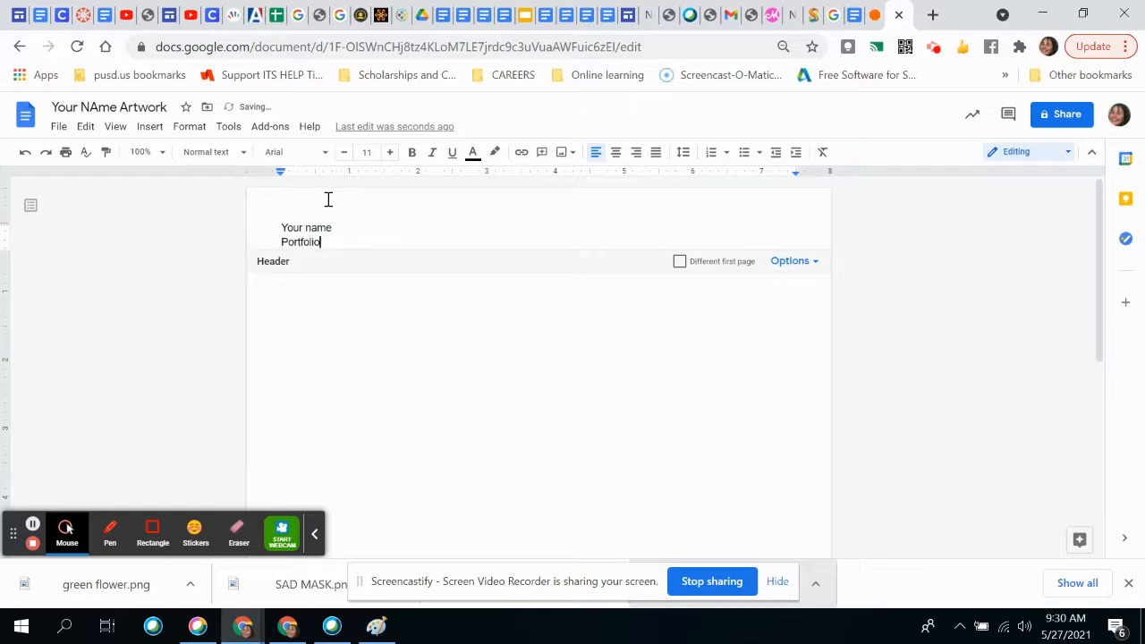
# Step: Apply the Title style to both lines of text in the page header
pyautogui.moveTo(333, 239); pyautogui.dragTo(275, 214)
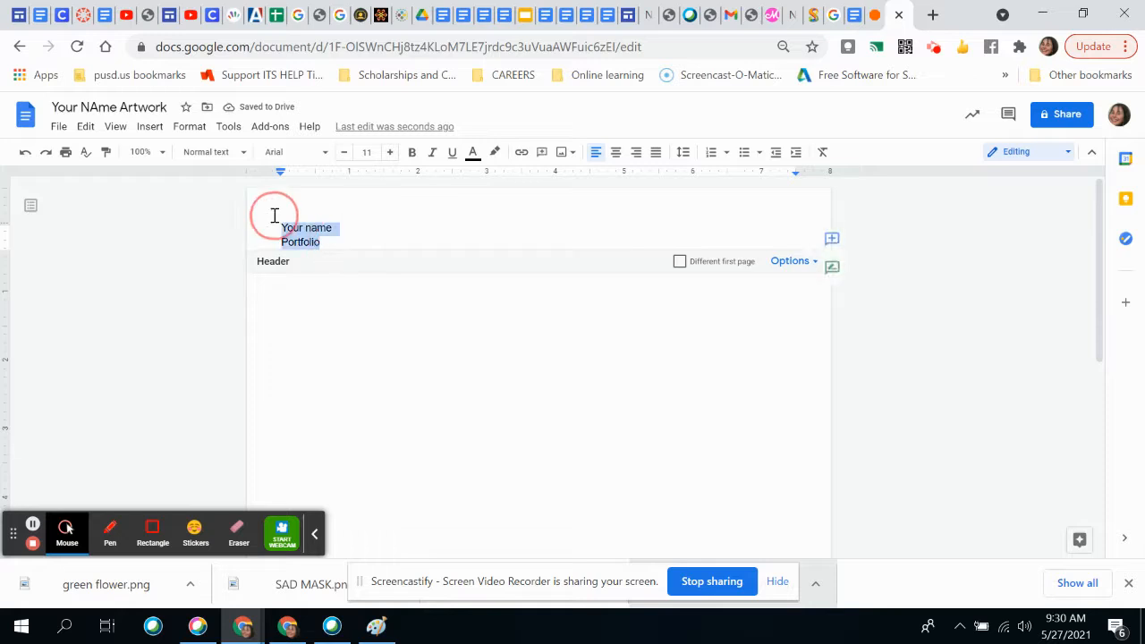
pyautogui.click(206, 154)
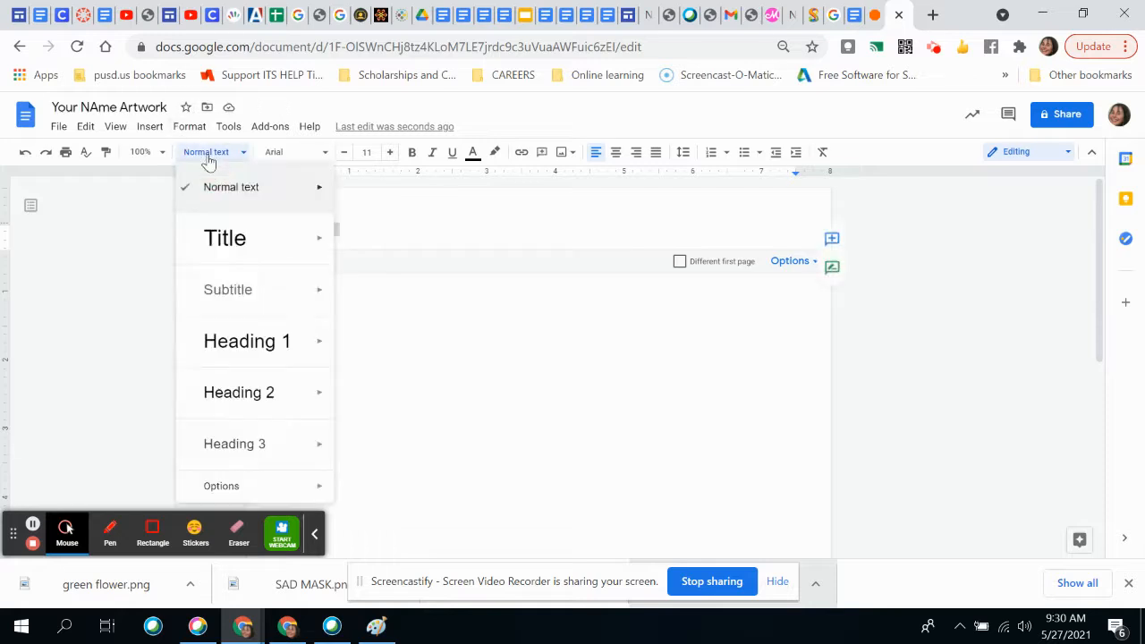
pyautogui.click(217, 251)
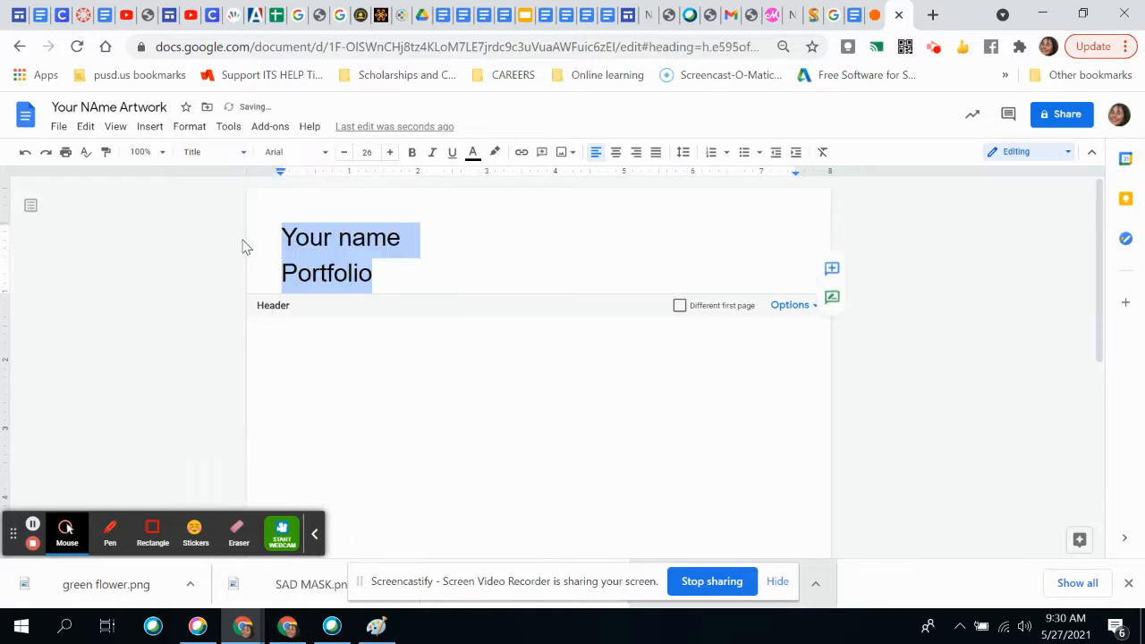
# Step: Insert a horizontal line on a new line beneath "Portfolio" in the header and return to the document body
pyautogui.click(409, 283)
pyautogui.press('Return')
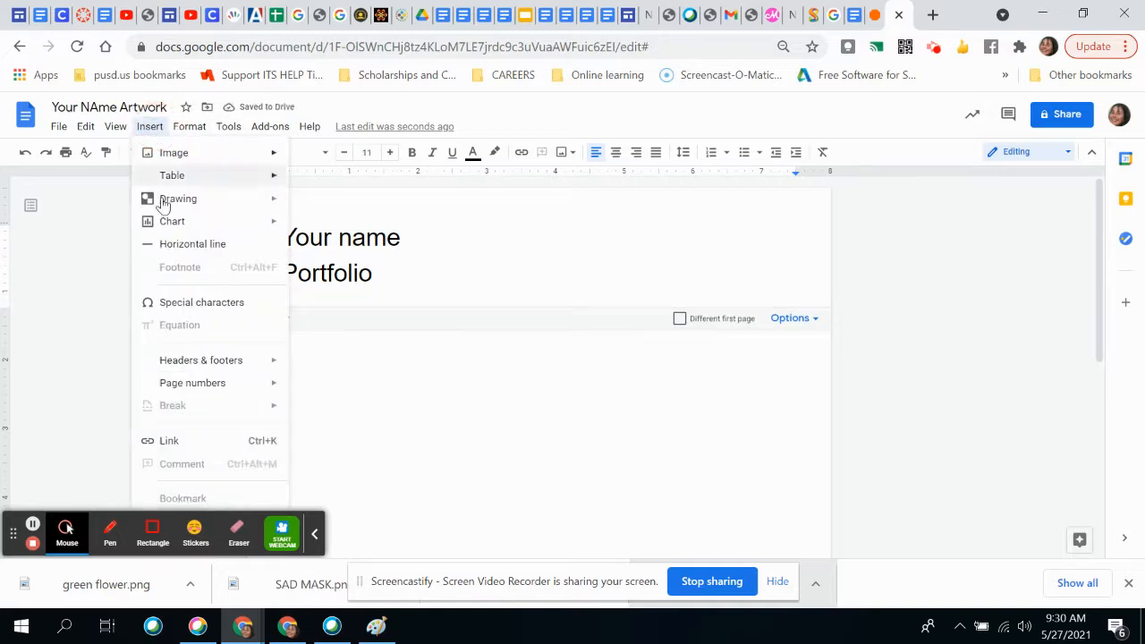
pyautogui.click(174, 244)
pyautogui.click(422, 300)
pyautogui.click(412, 444)
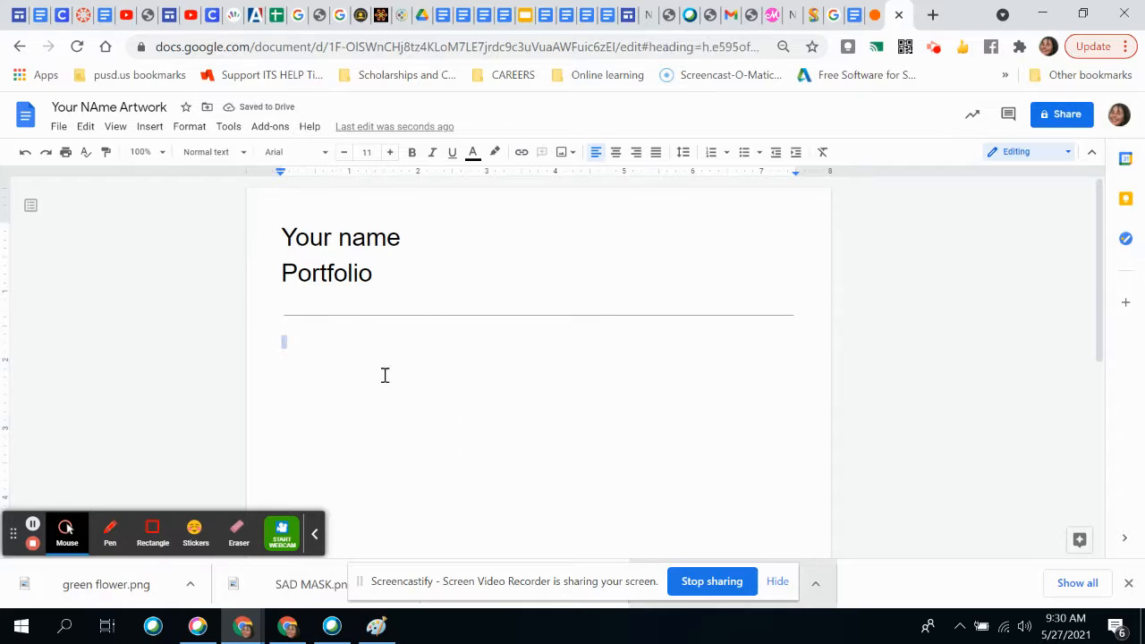
# Step: Add "Art" after "Your name" in the header's first line
pyautogui.click(419, 241)
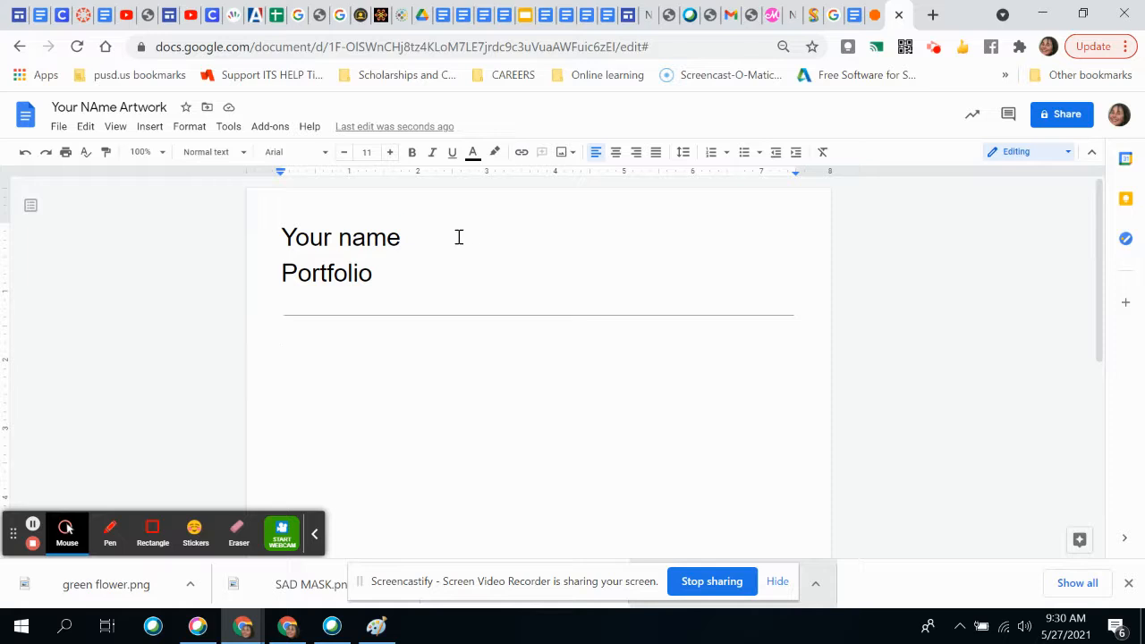
pyautogui.click(402, 239)
pyautogui.click(407, 234)
pyautogui.write('Art')
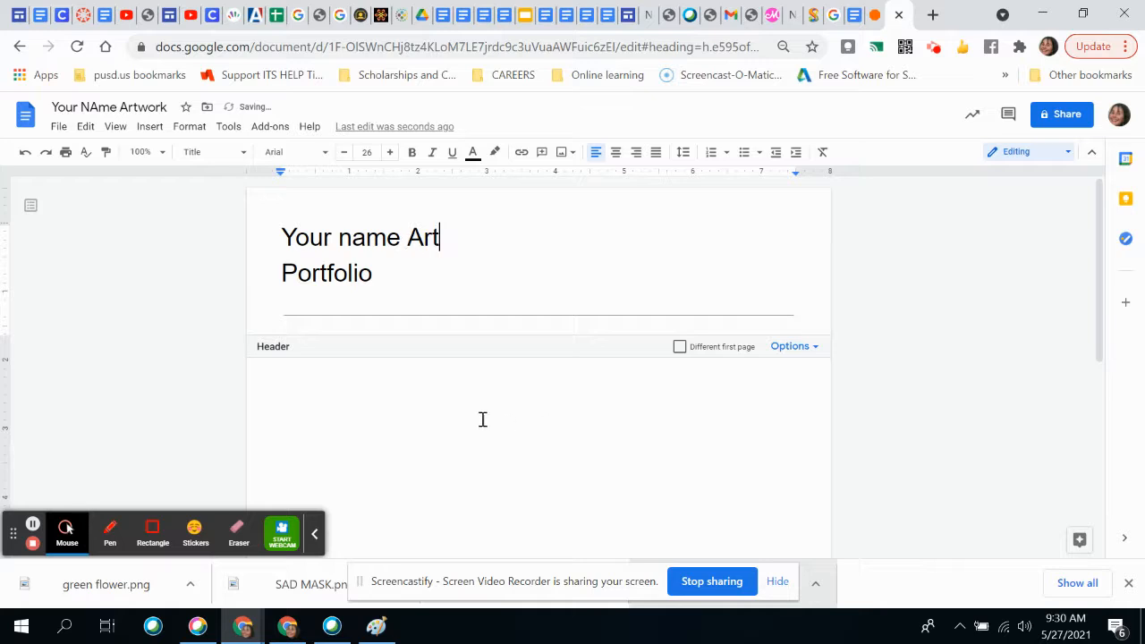
# Step: Paste the copied drawing into the document body below the header
pyautogui.click(482, 418)
pyautogui.rightClick(450, 438)
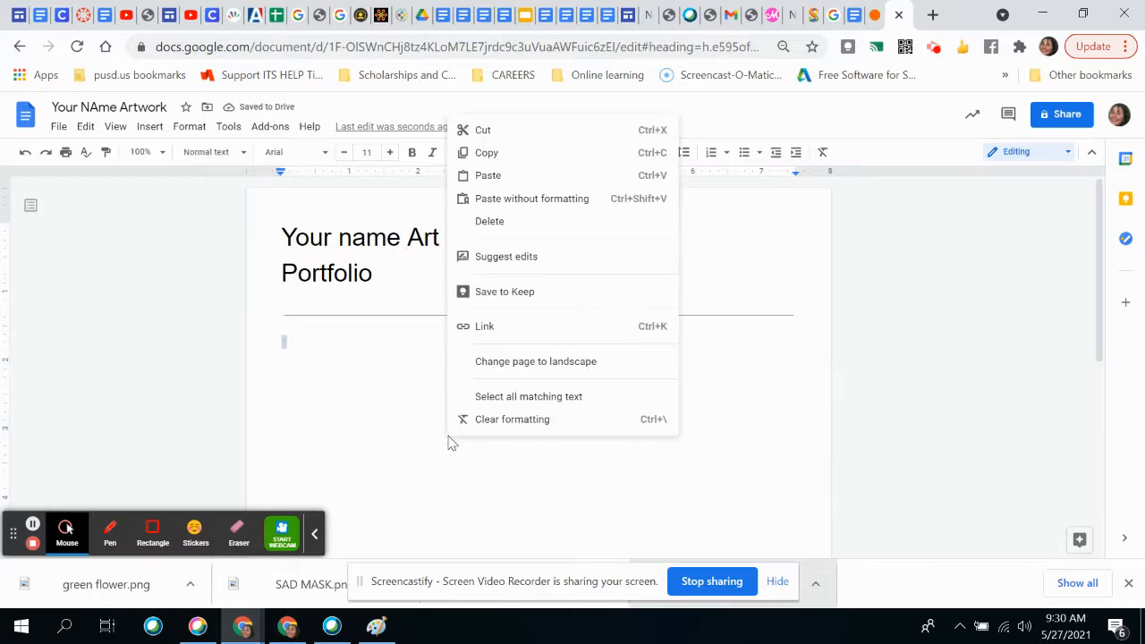
pyautogui.click(506, 176)
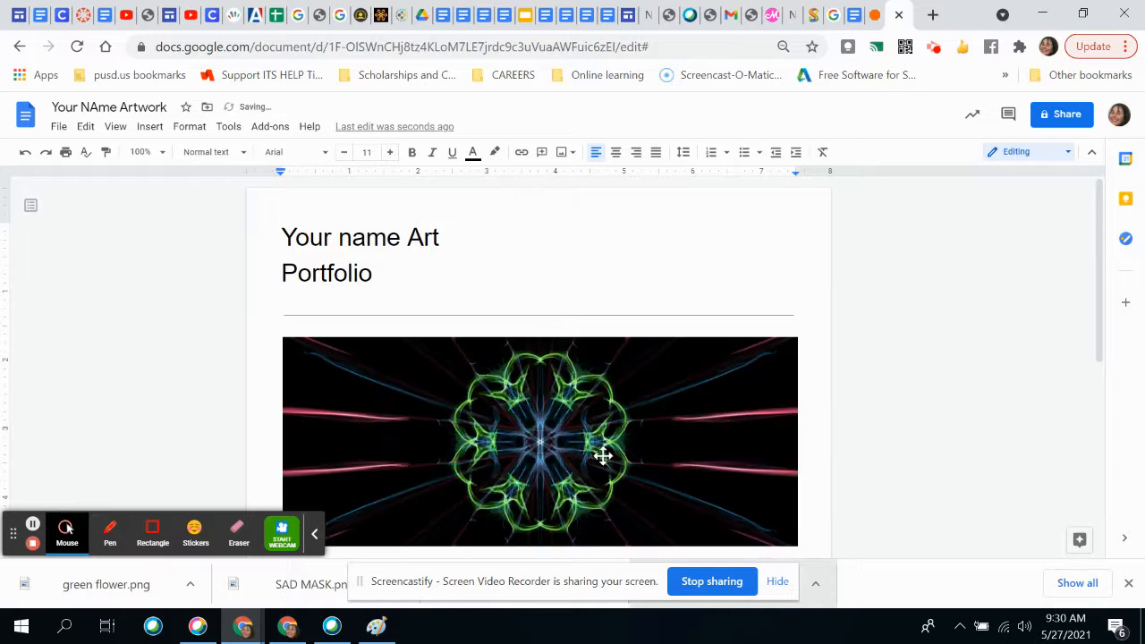
pyautogui.scroll(-1, 828, 506)
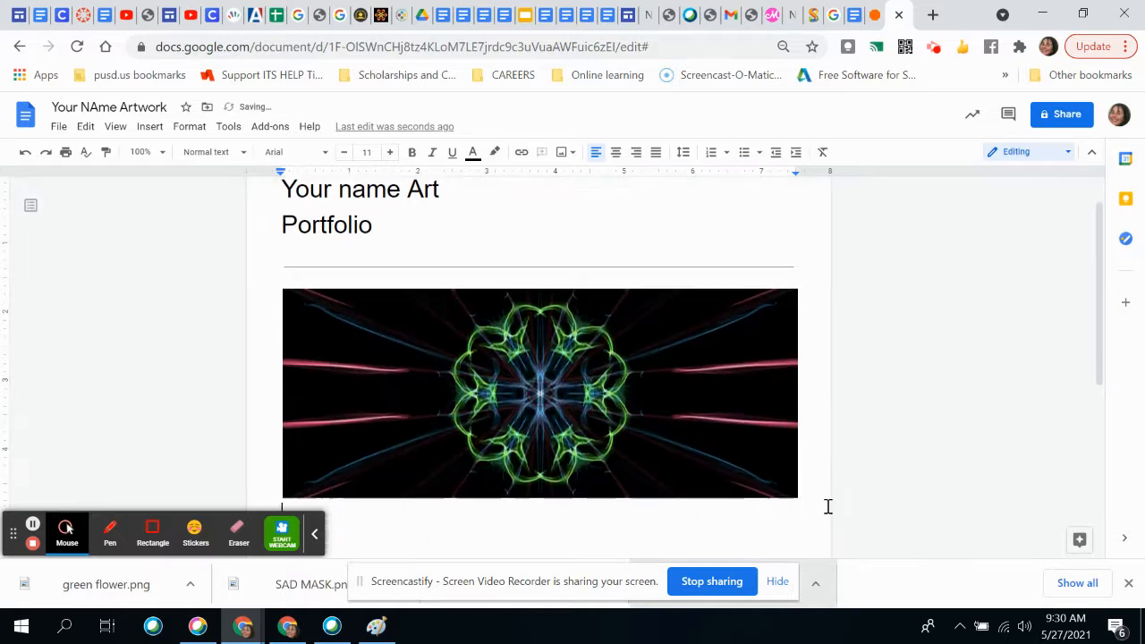
# Step: Caption the image with Title: Power of Growth, Medium: Digital Imaging using Weavesilk.com, Size: Actual, the artist's name and Date: 5/27/20201
pyautogui.press('Return')
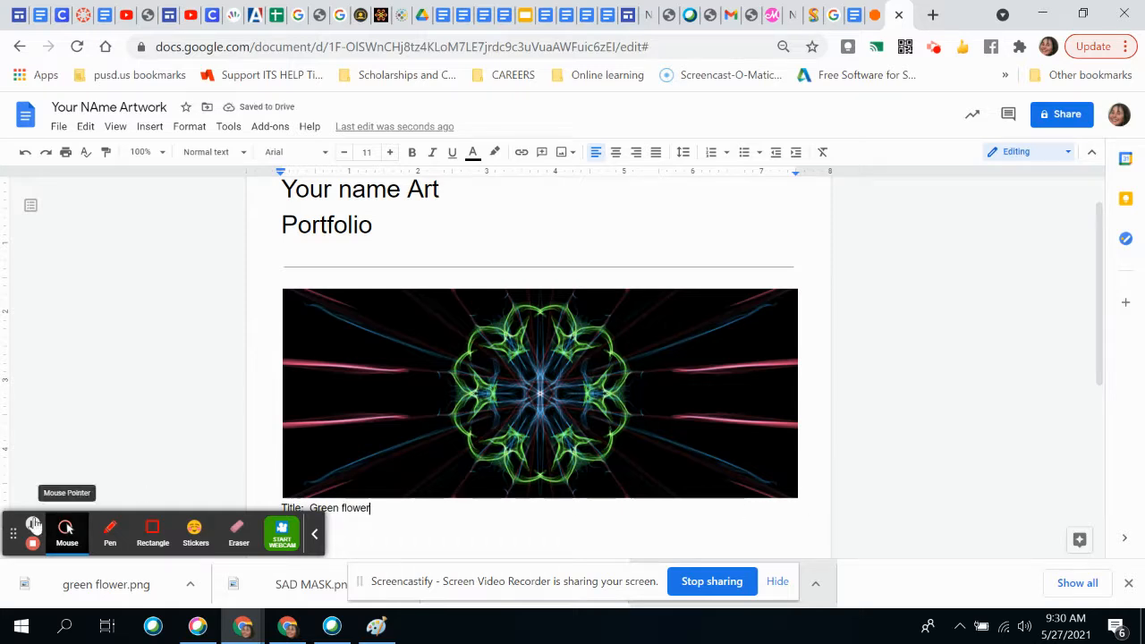
pyautogui.click(32, 524)
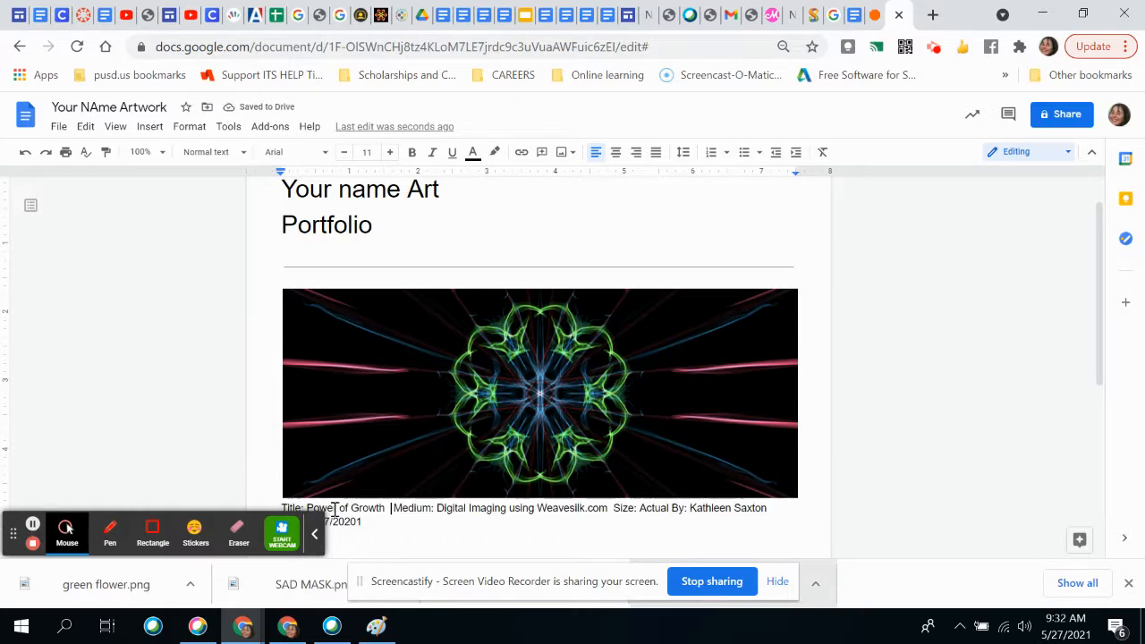
pyautogui.click(393, 508)
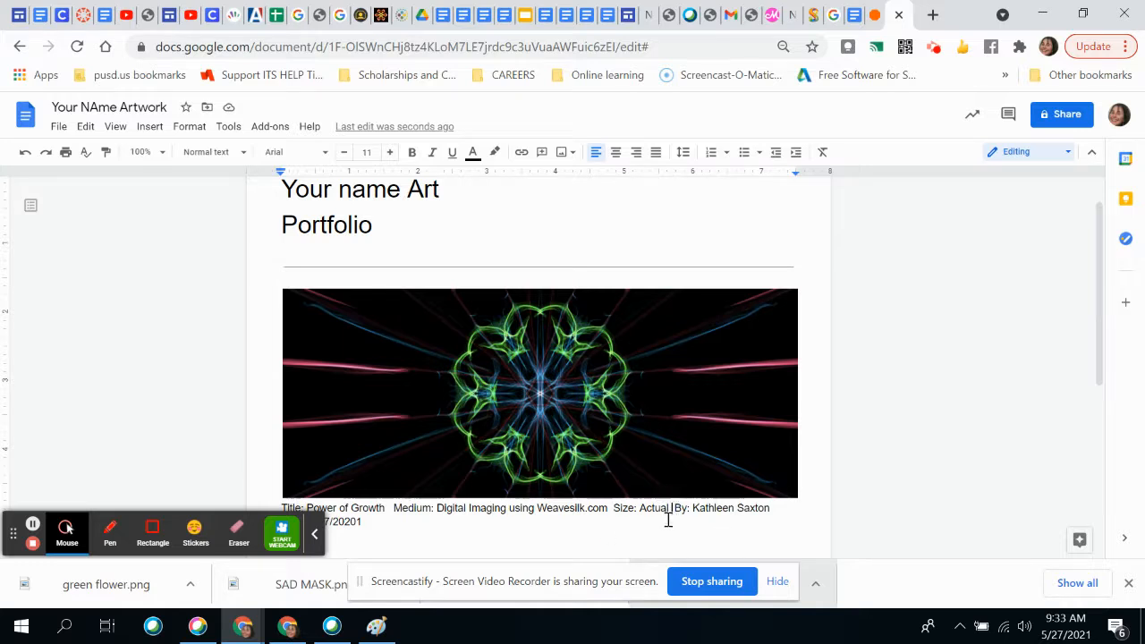
# Step: Add the dimensions 8.5" x 11" after "Size: Actual" in the image caption
pyautogui.write('8.5')
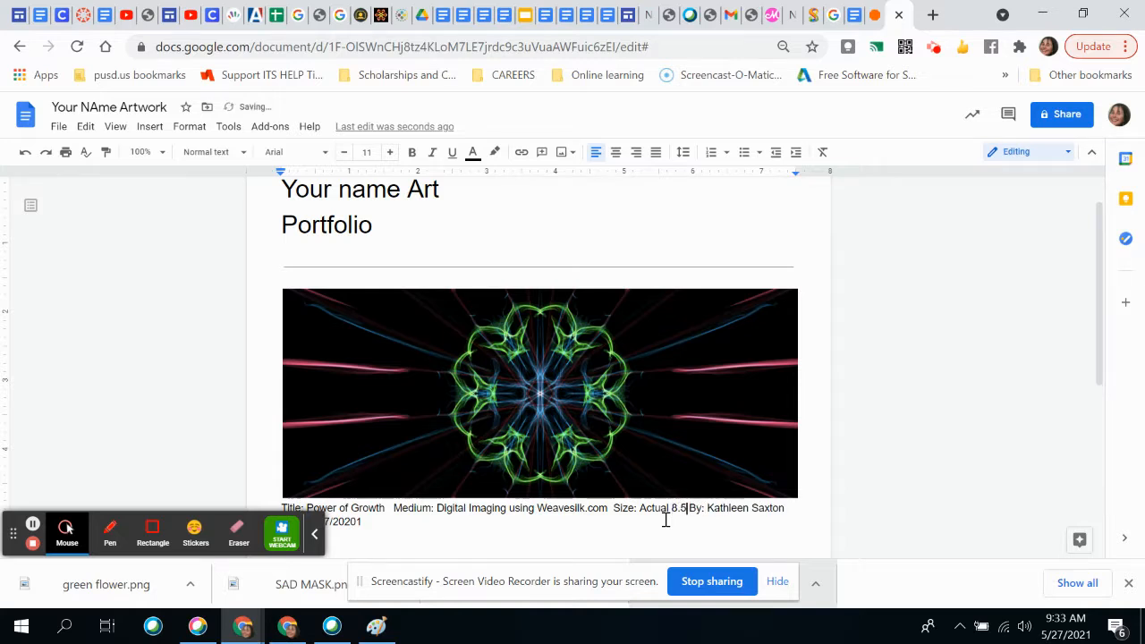
pyautogui.press('BackSpace')
pyautogui.write('"')
pyautogui.write(' x')
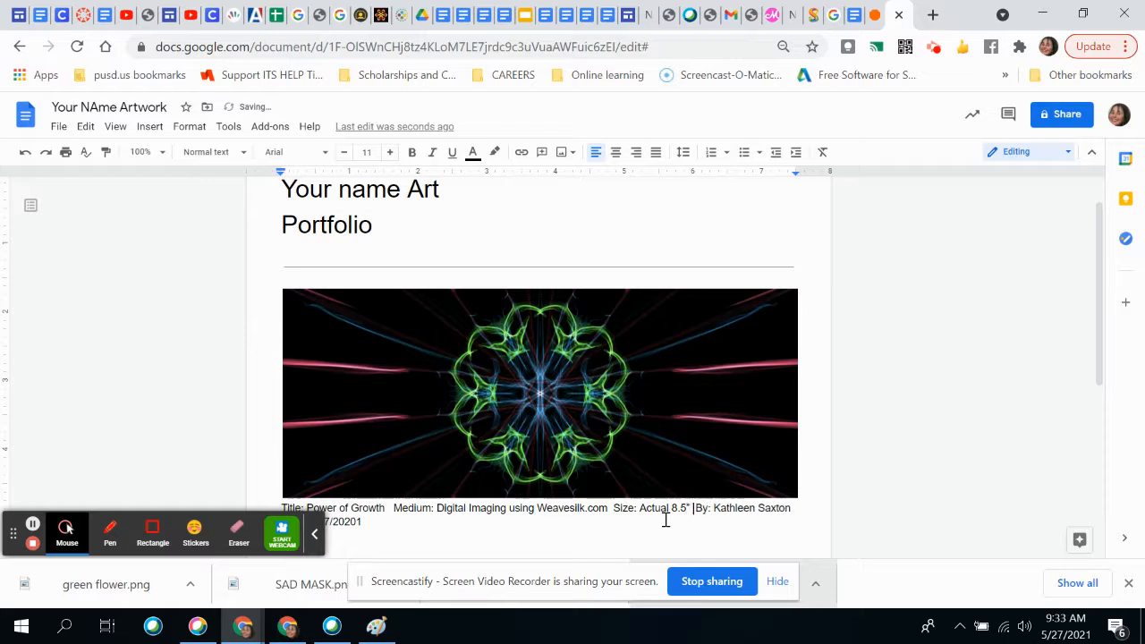
pyautogui.write(' 11"')
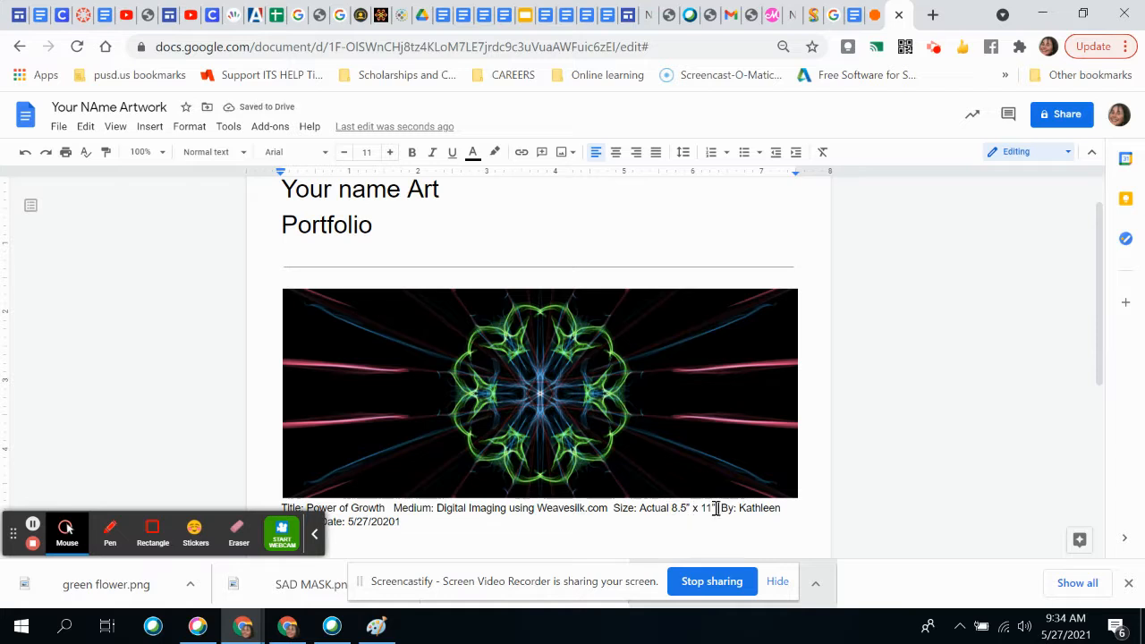
# Step: Delete the 8.5" x 11" dimensions from the image caption and select the whole caption
pyautogui.moveTo(715, 508); pyautogui.dragTo(672, 508)
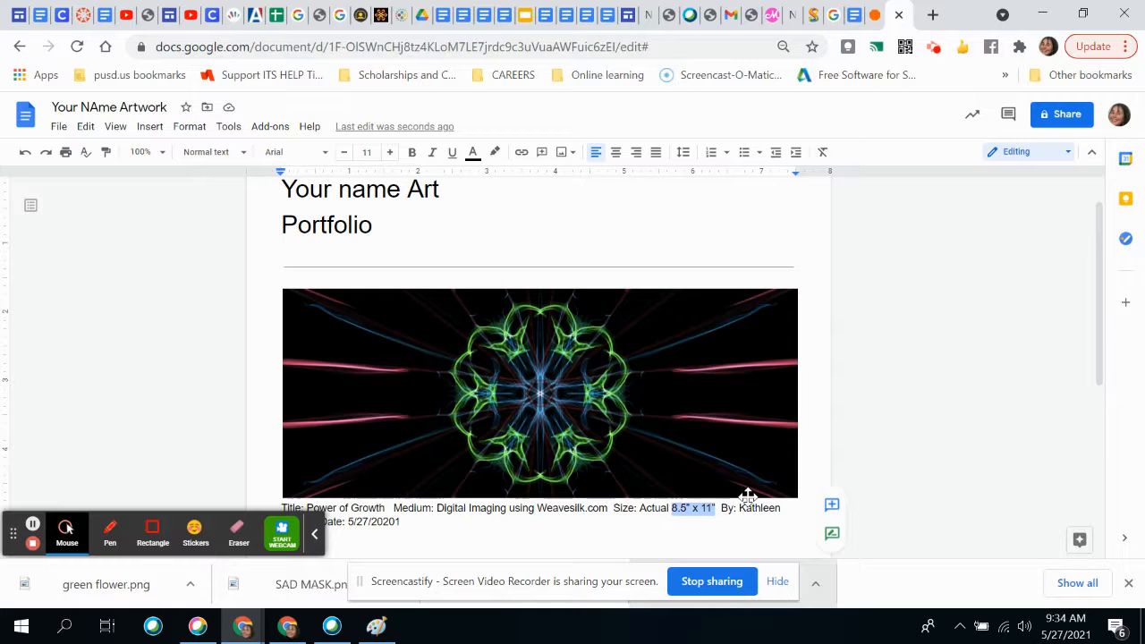
pyautogui.press('BackSpace')
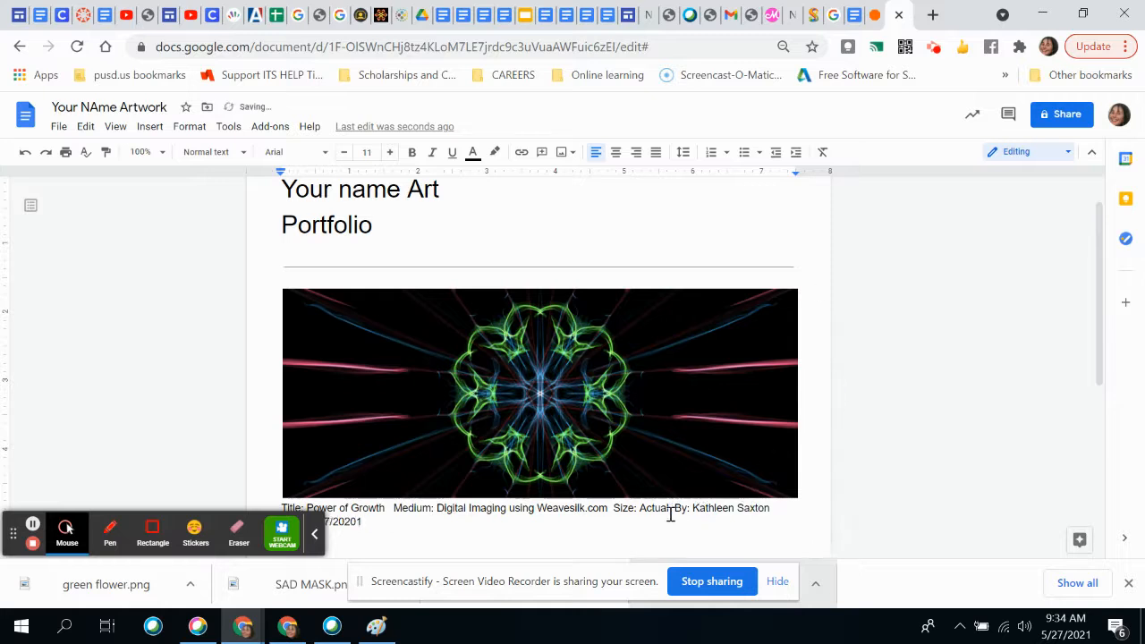
pyautogui.scroll(1, 733, 491)
pyautogui.scroll(-1, 734, 492)
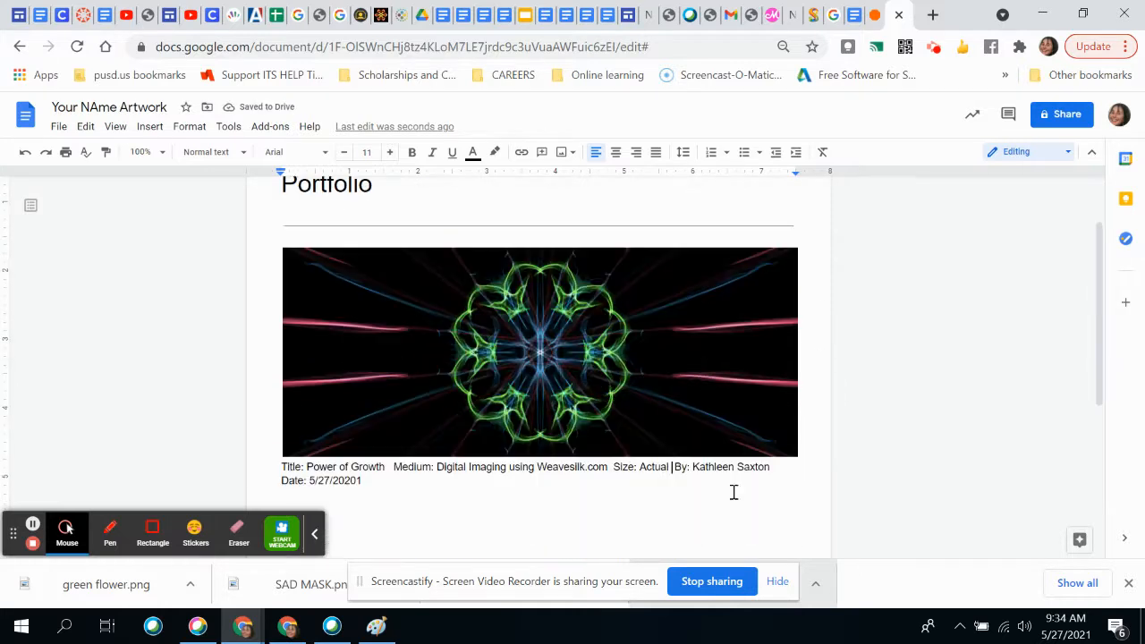
pyautogui.click(370, 481)
pyautogui.moveTo(372, 481); pyautogui.dragTo(277, 465)
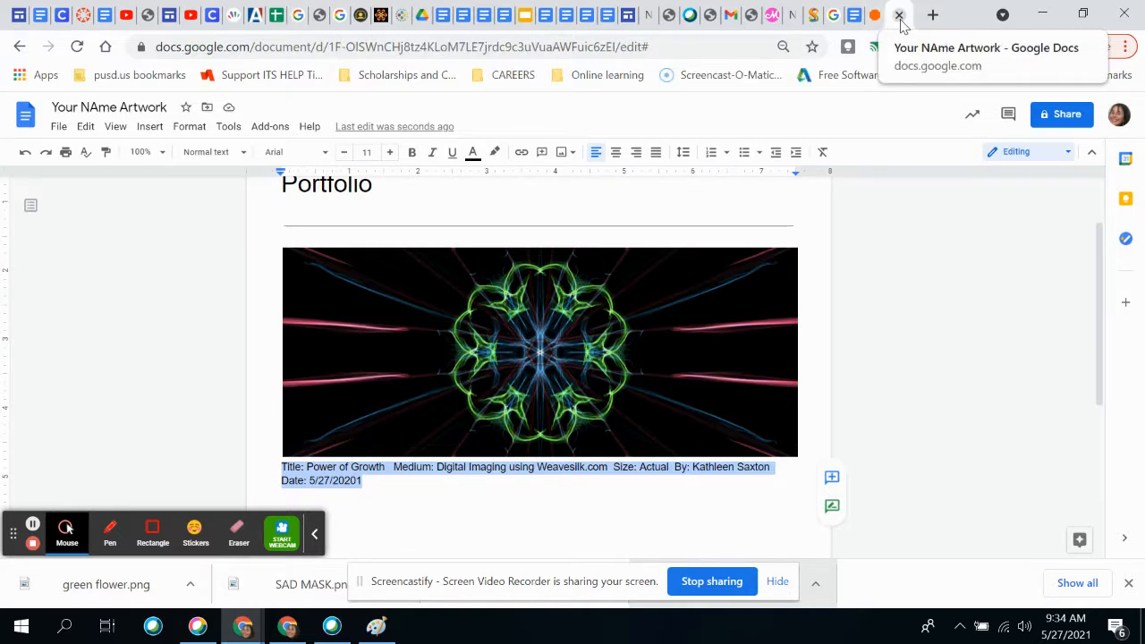
# Step: Switch to the Mosaically website and start a new photo mosaic
pyautogui.click(772, 16)
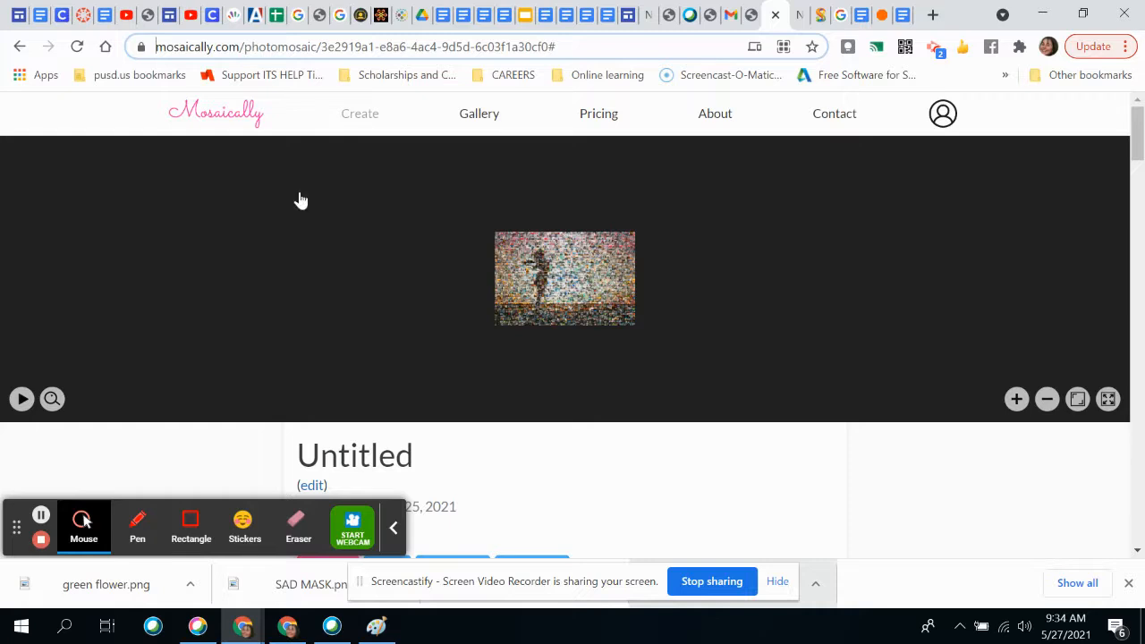
pyautogui.click(208, 115)
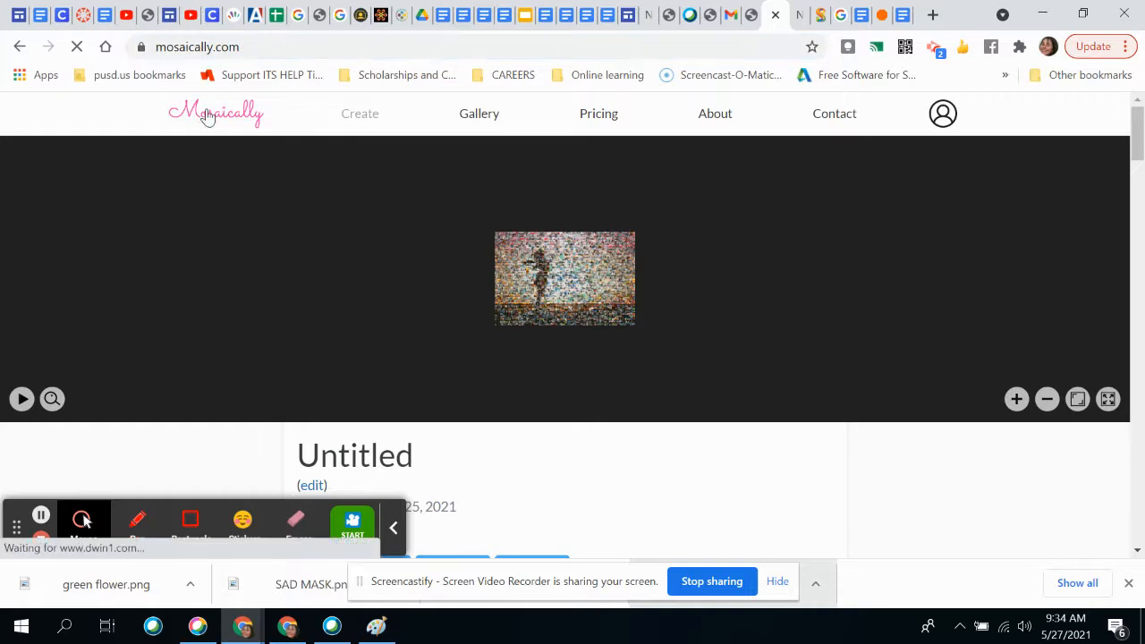
pyautogui.click(532, 497)
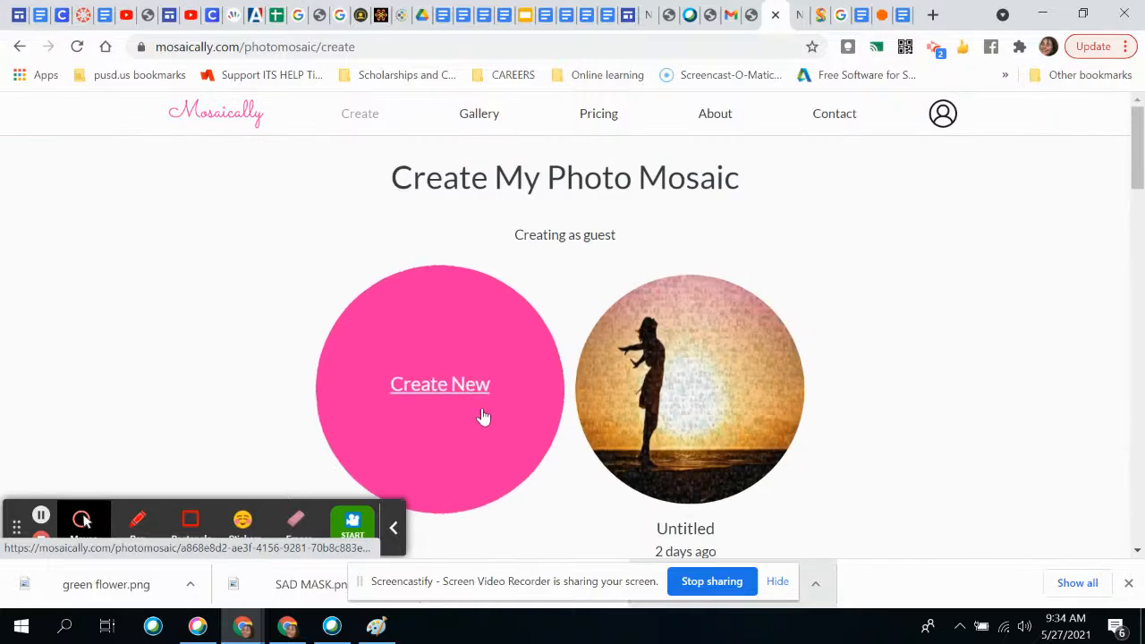
pyautogui.click(483, 415)
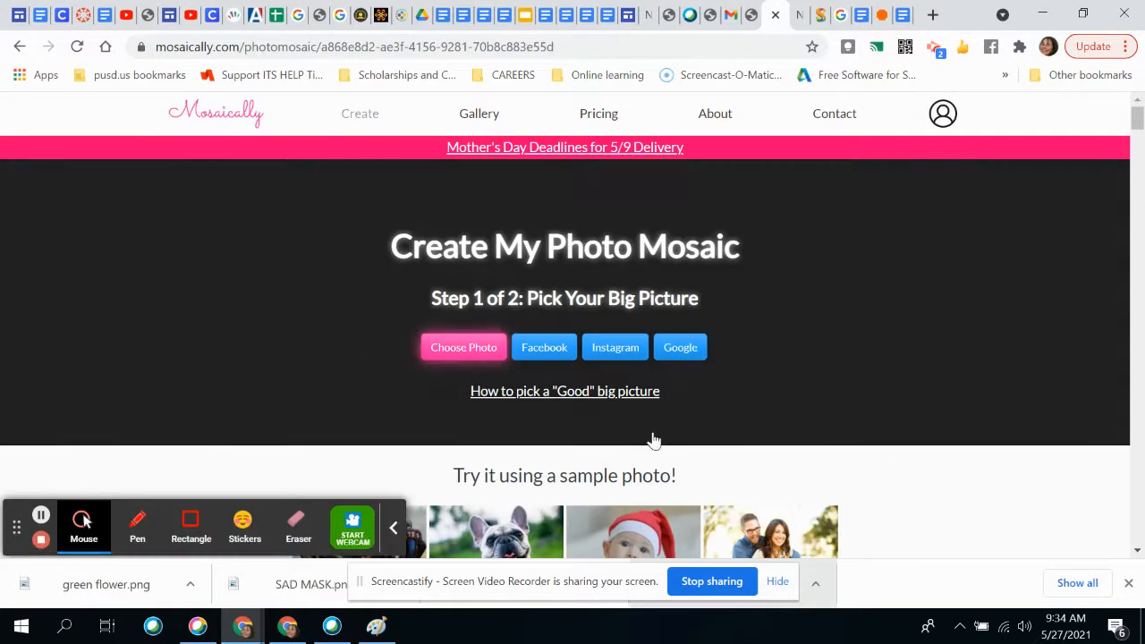
# Step: Set the orange biplane sample photo as the big picture and fill the mosaic with the Family sample photo set
pyautogui.scroll(-9, 885, 483)
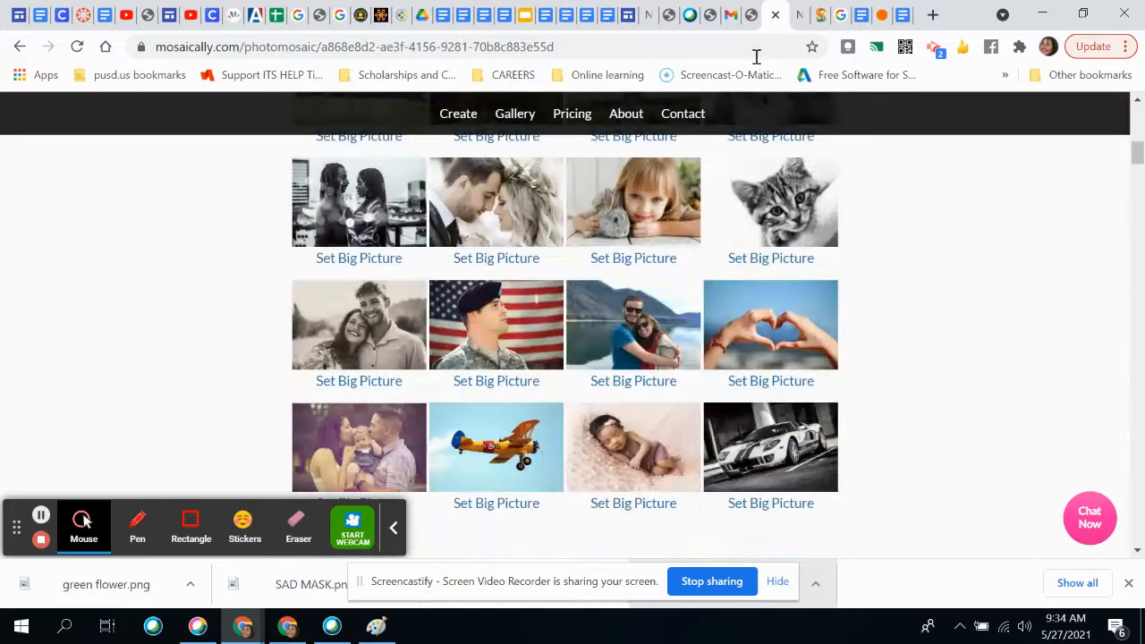
pyautogui.scroll(-2, 760, 380)
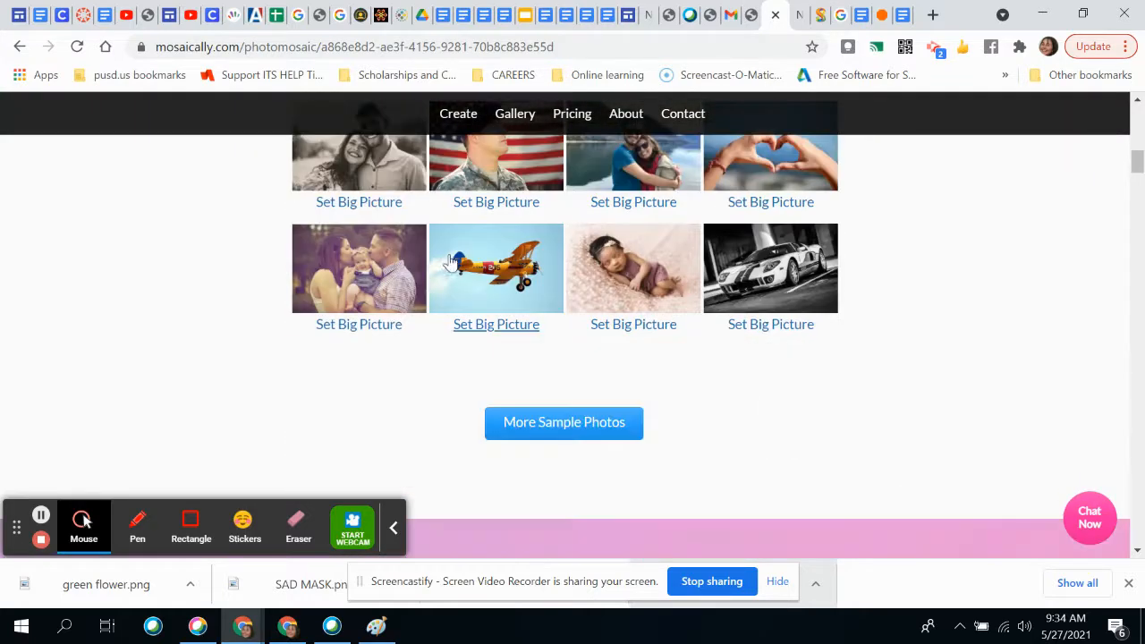
pyautogui.click(483, 273)
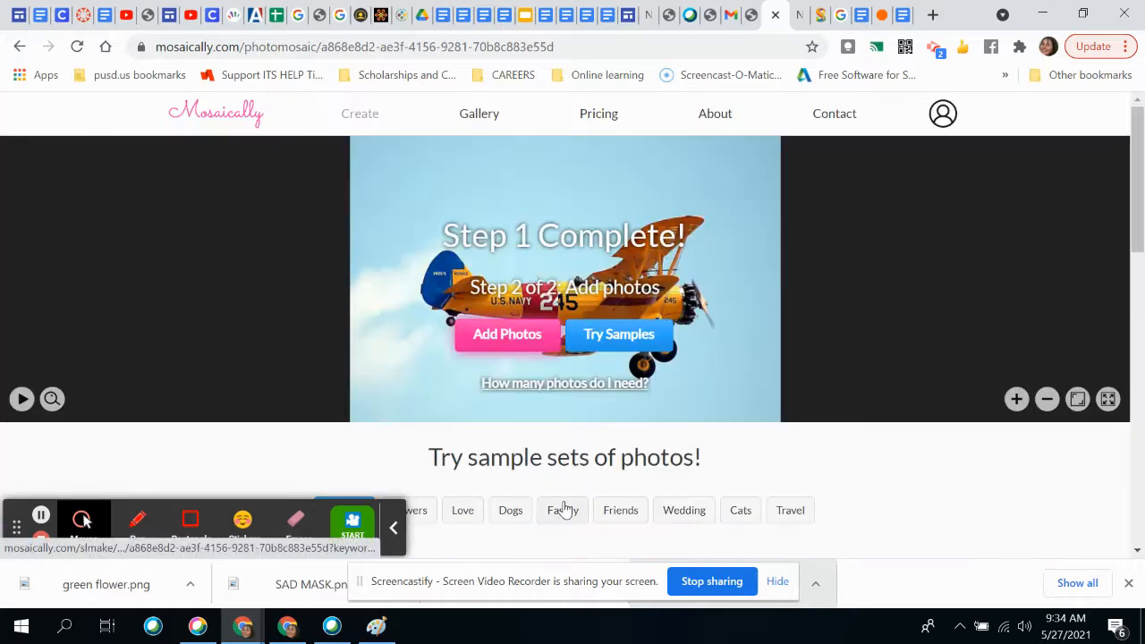
pyautogui.click(563, 510)
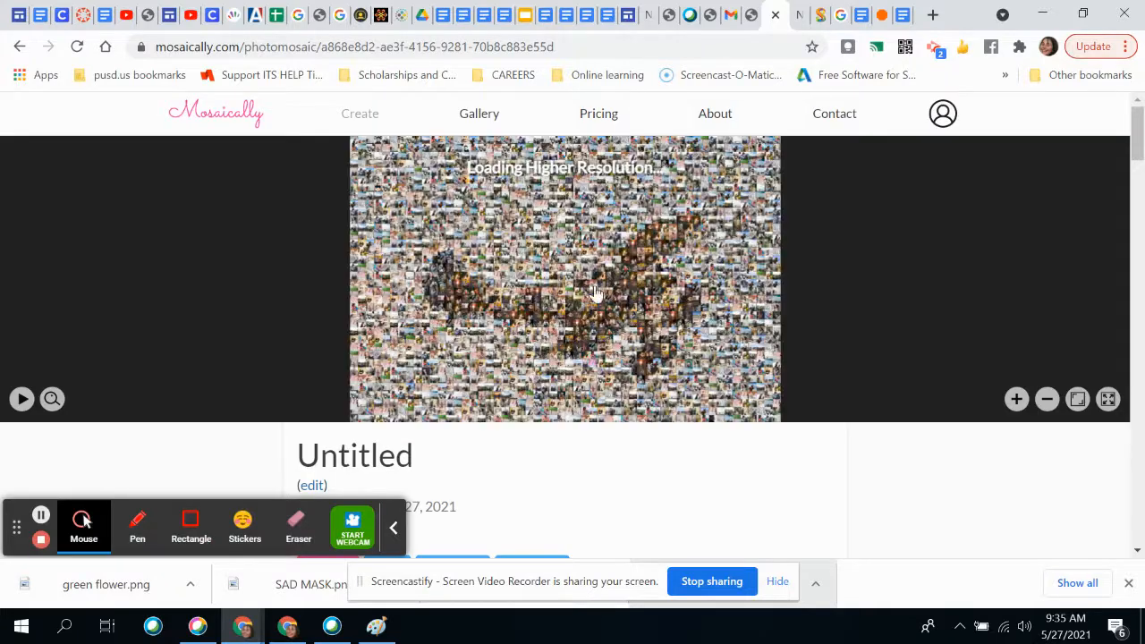
# Step: Raise the mosaic's colorization to at least 68% and save the change
pyautogui.scroll(-3, 557, 494)
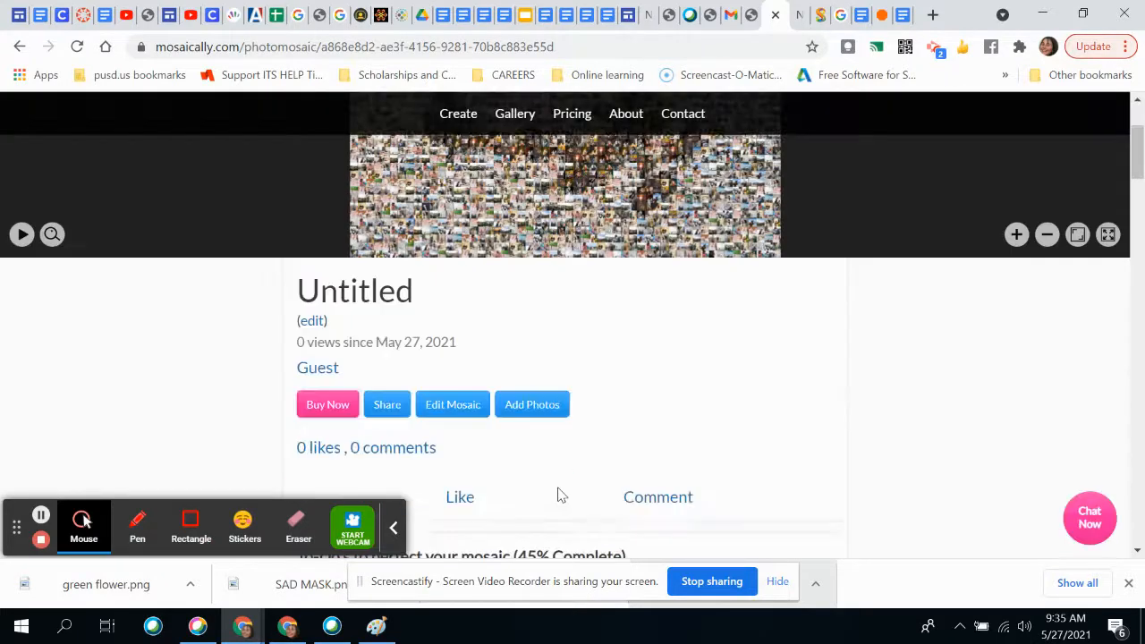
pyautogui.click(448, 391)
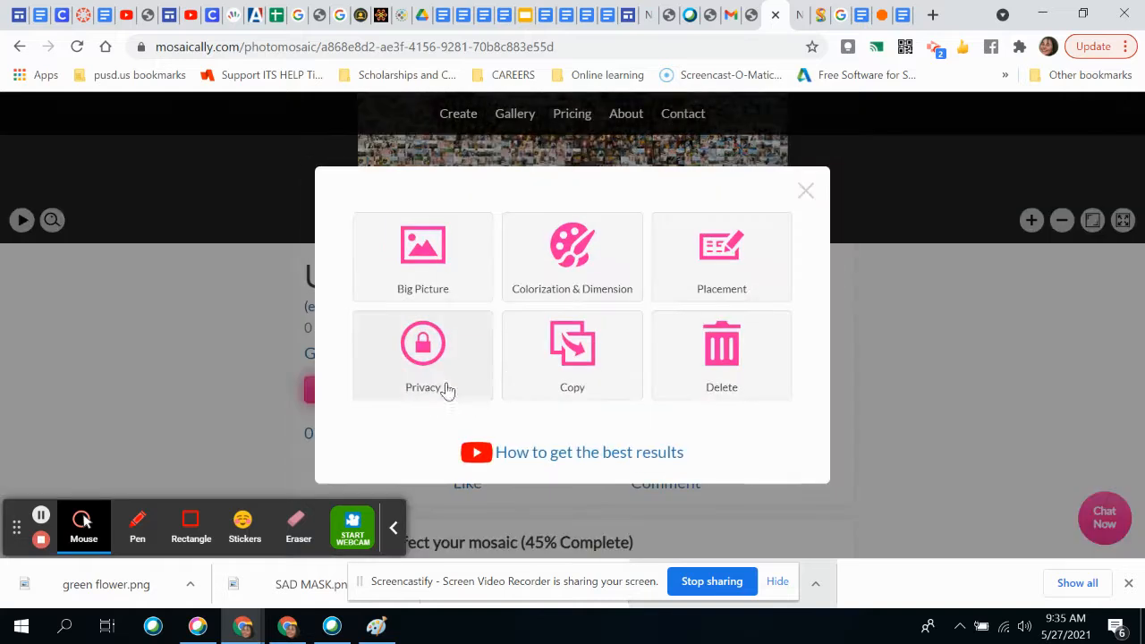
pyautogui.click(610, 239)
pyautogui.click(614, 301)
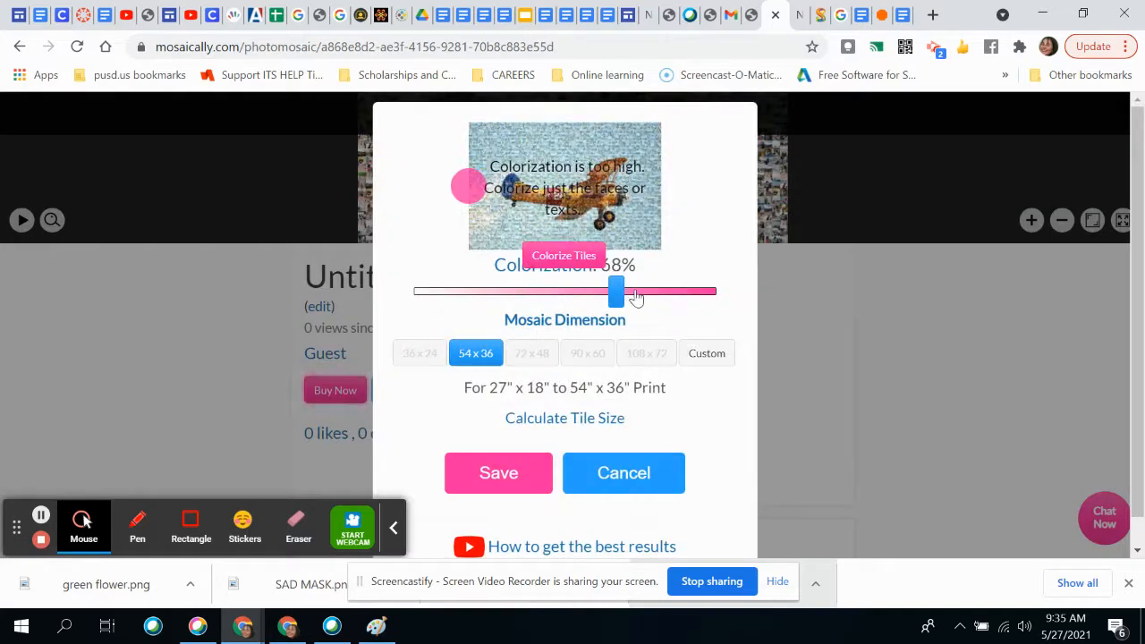
pyautogui.click(637, 298)
pyautogui.click(519, 491)
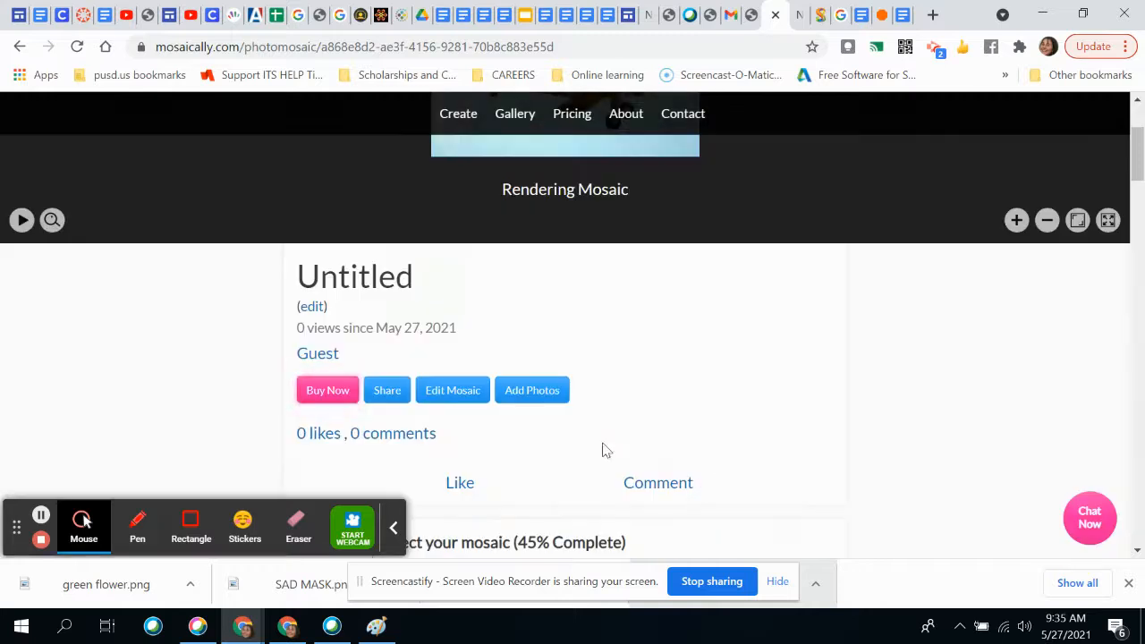
# Step: Examine the rendered biplane mosaic and zoom in on one of its tile photos on the airplane
pyautogui.scroll(-3, 548, 468)
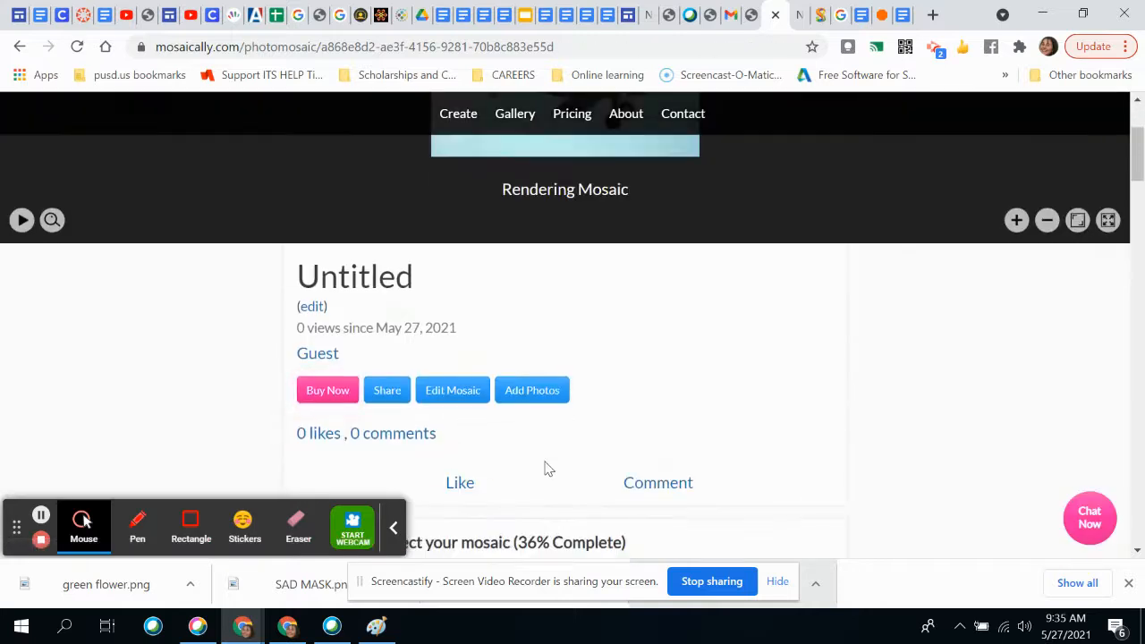
pyautogui.click(389, 310)
pyautogui.scroll(-2, 718, 383)
pyautogui.scroll(3, 721, 390)
pyautogui.scroll(6, 721, 390)
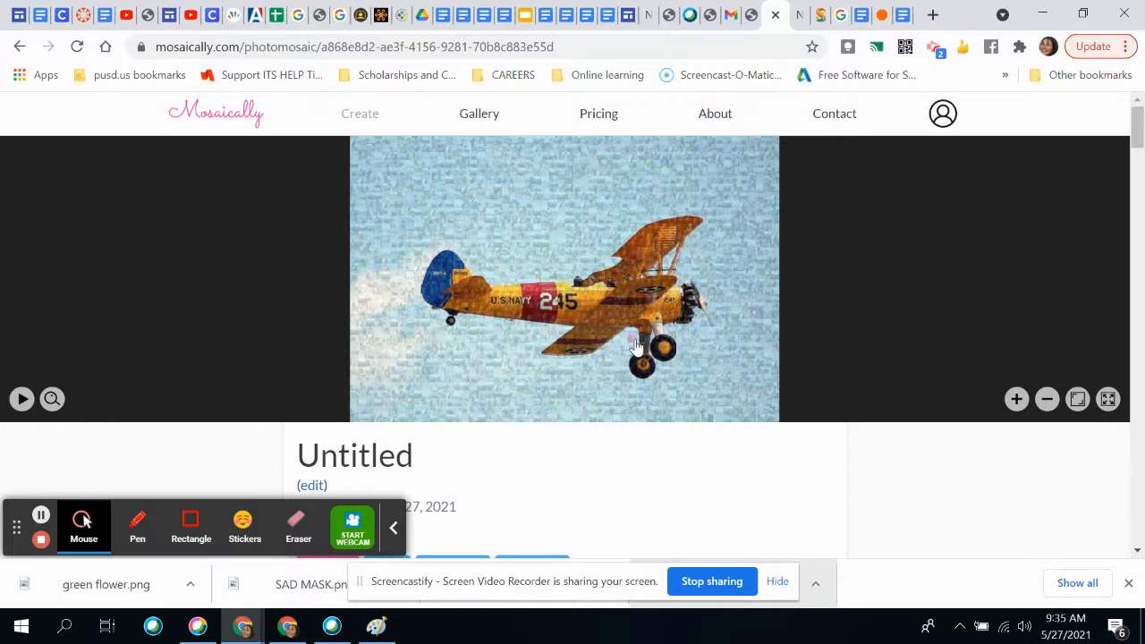
pyautogui.click(603, 322)
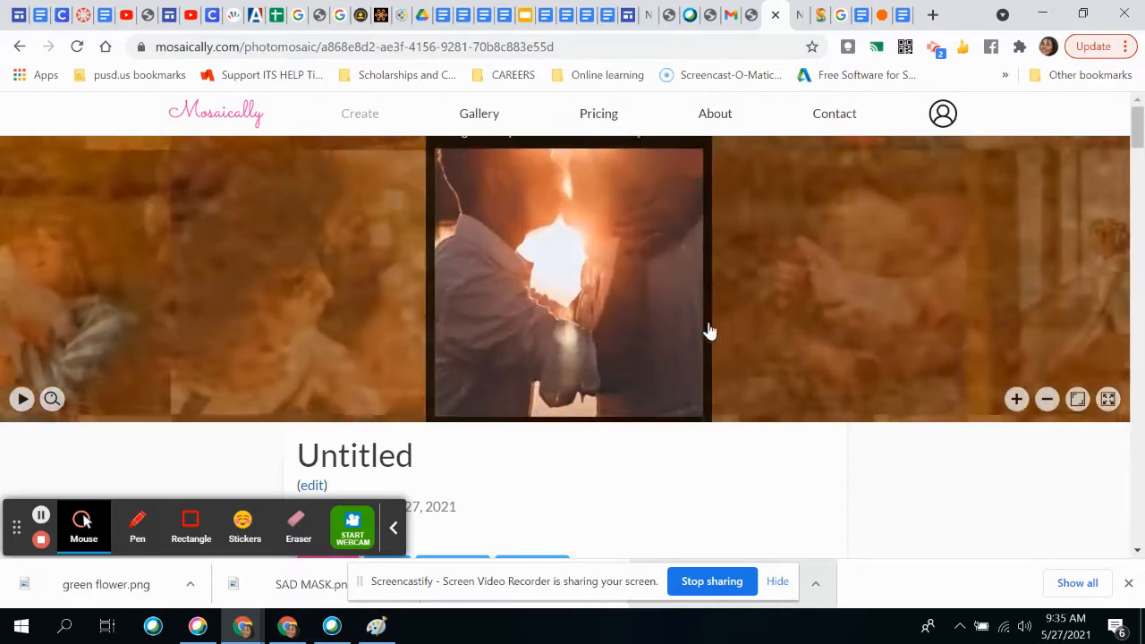
# Step: Examine more of the mosaic's tile photos close up and view the whole biplane mosaic in full screen
pyautogui.click(834, 317)
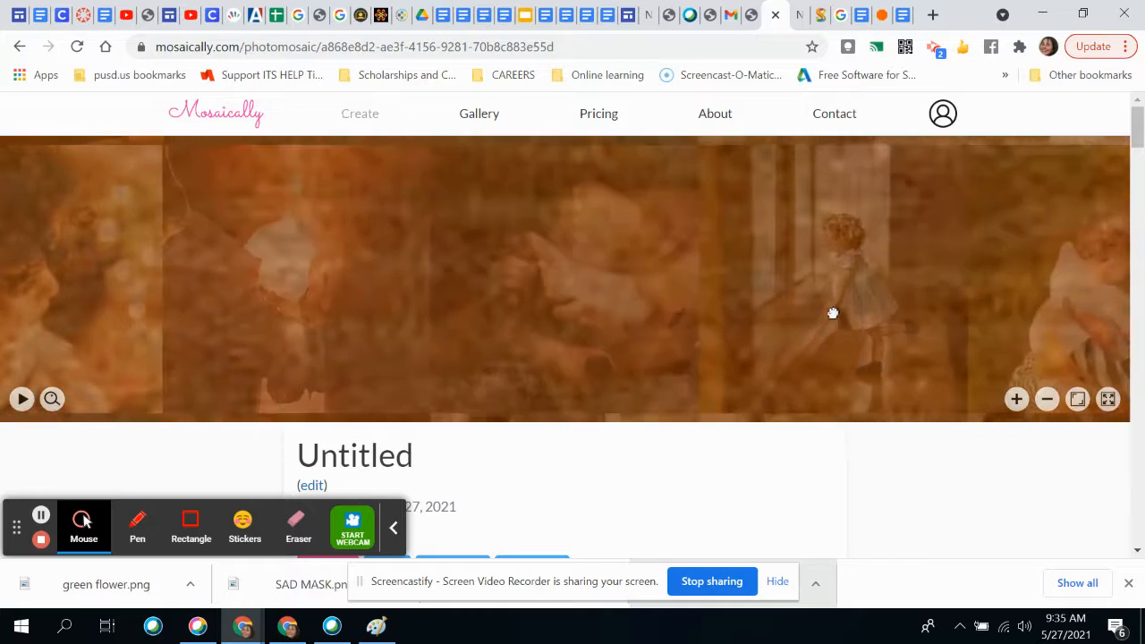
pyautogui.click(834, 321)
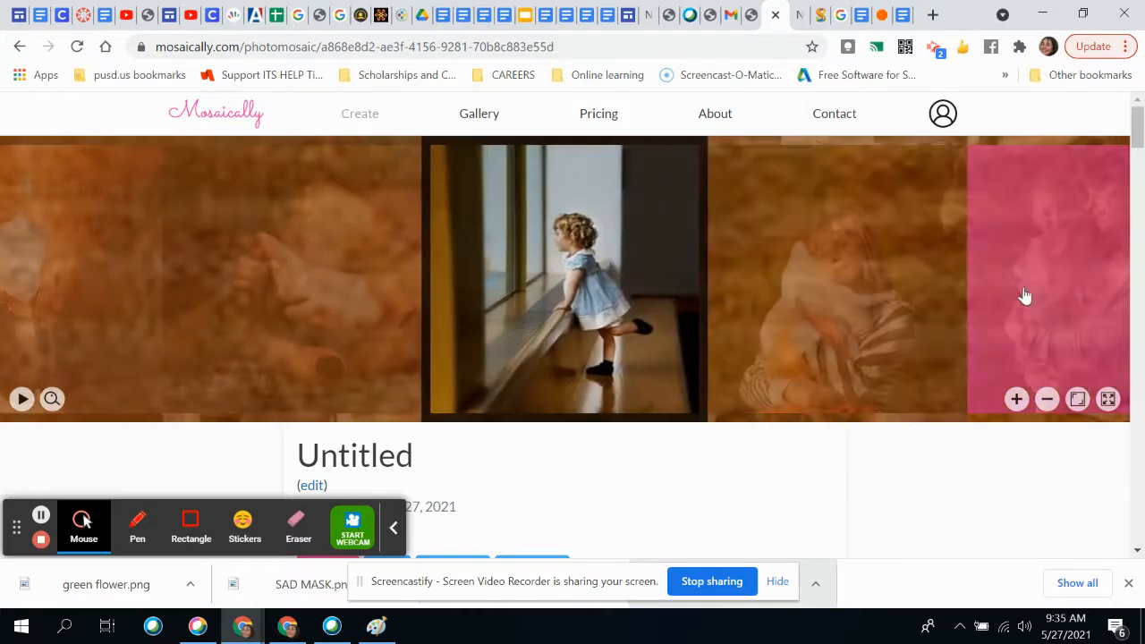
pyautogui.click(57, 303)
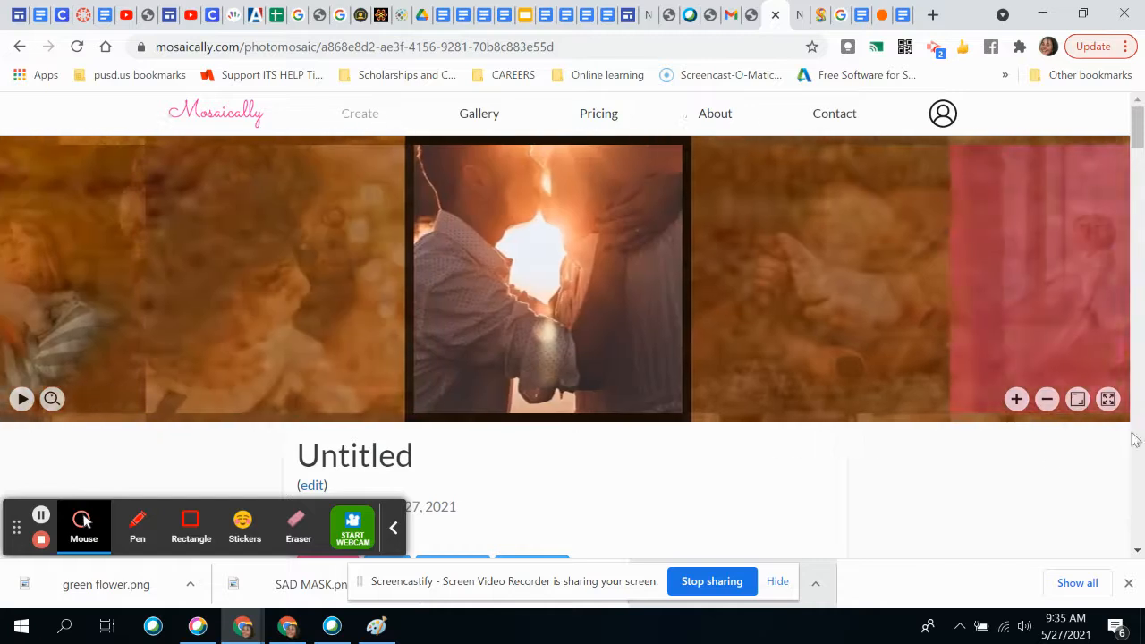
pyautogui.click(1078, 401)
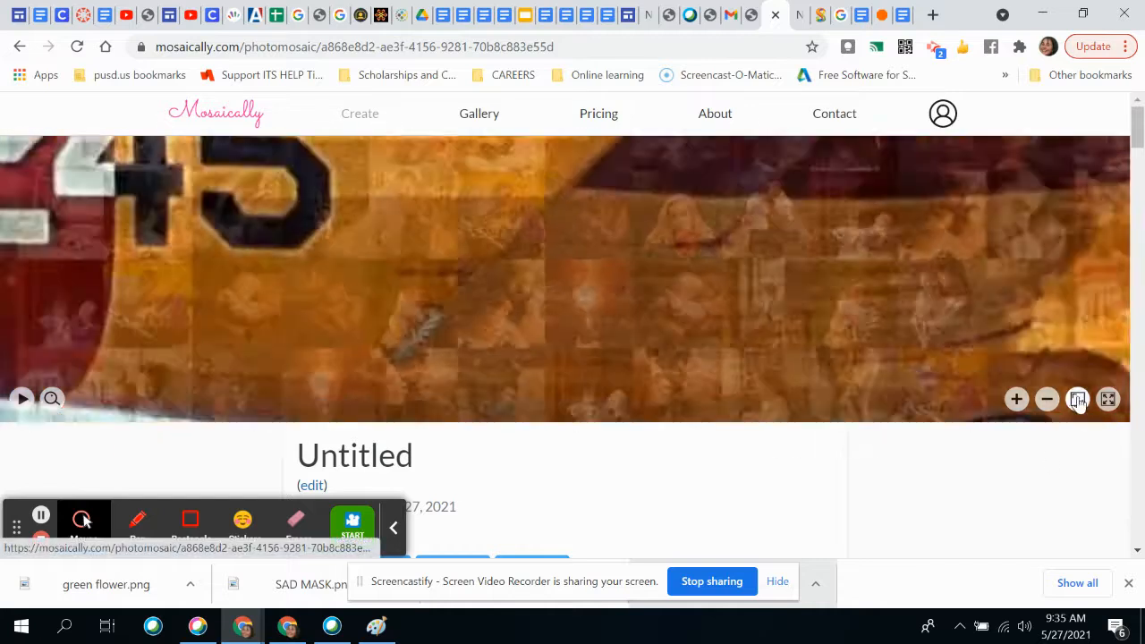
pyautogui.click(1108, 404)
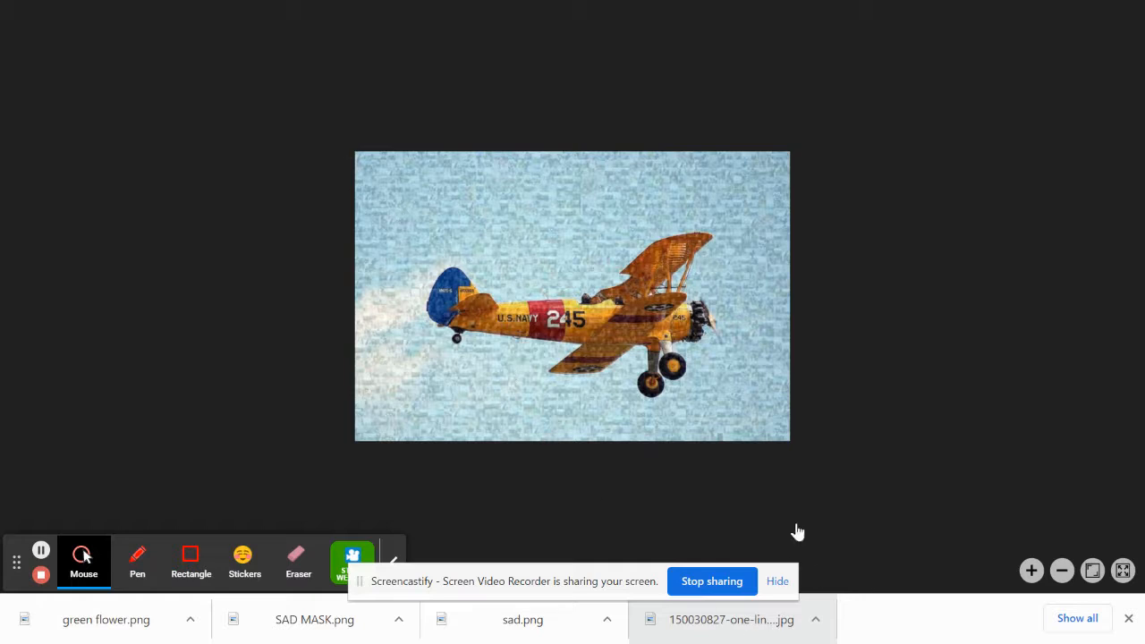
pyautogui.click(1092, 573)
pyautogui.click(1122, 570)
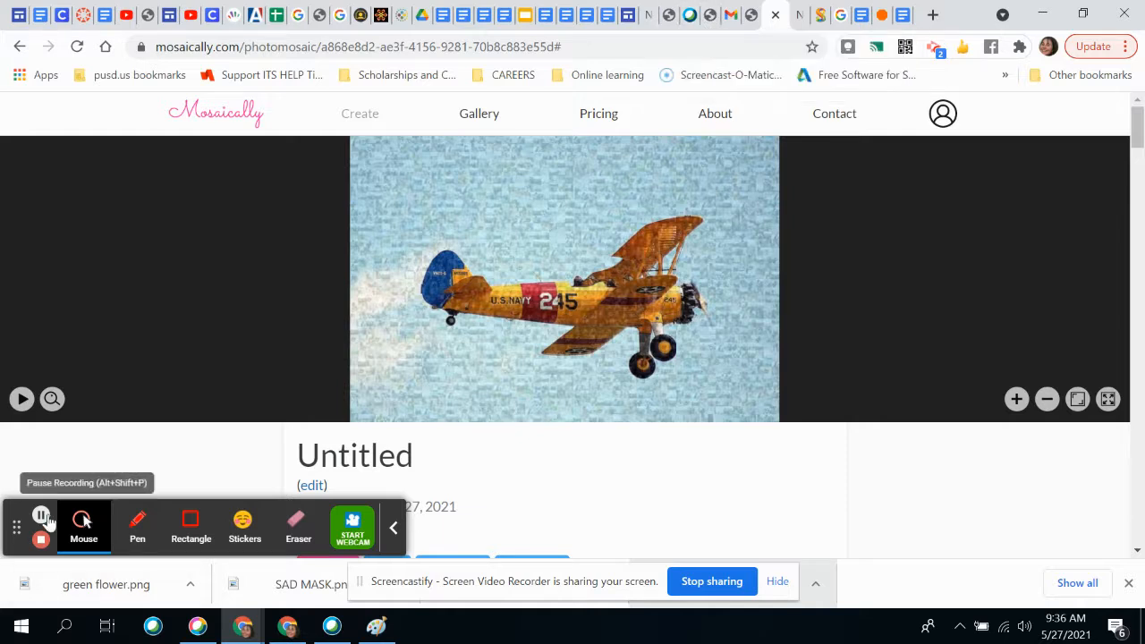
# Step: Check the image results for taking a screenshot on a Chromebook and return to the biplane mosaic in full screen
pyautogui.click(651, 27)
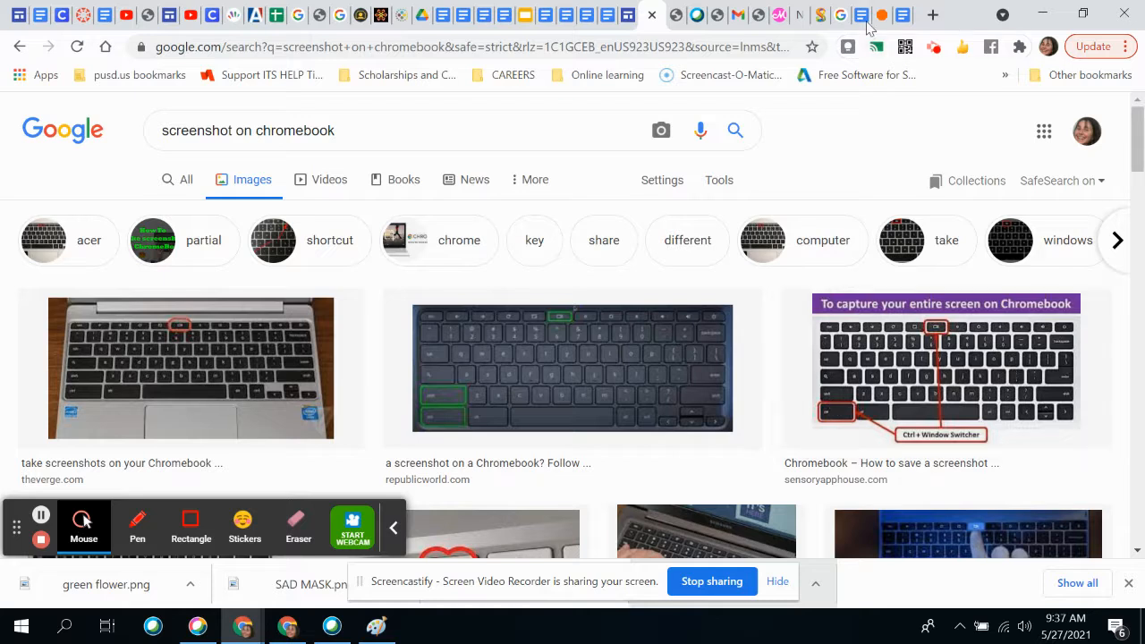
pyautogui.click(775, 20)
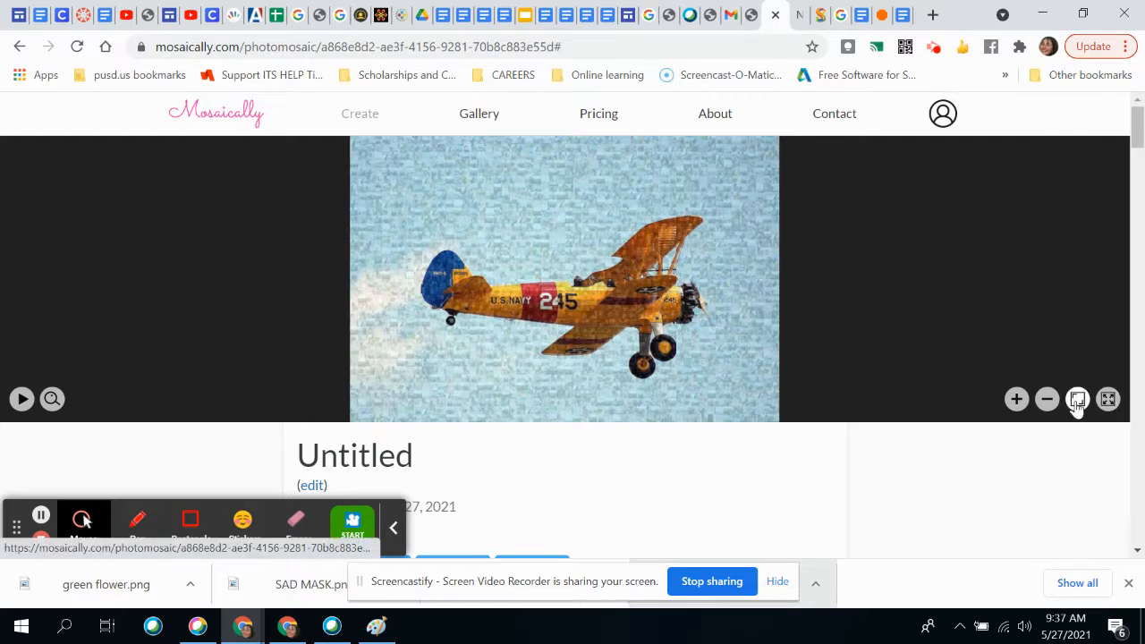
pyautogui.click(1107, 399)
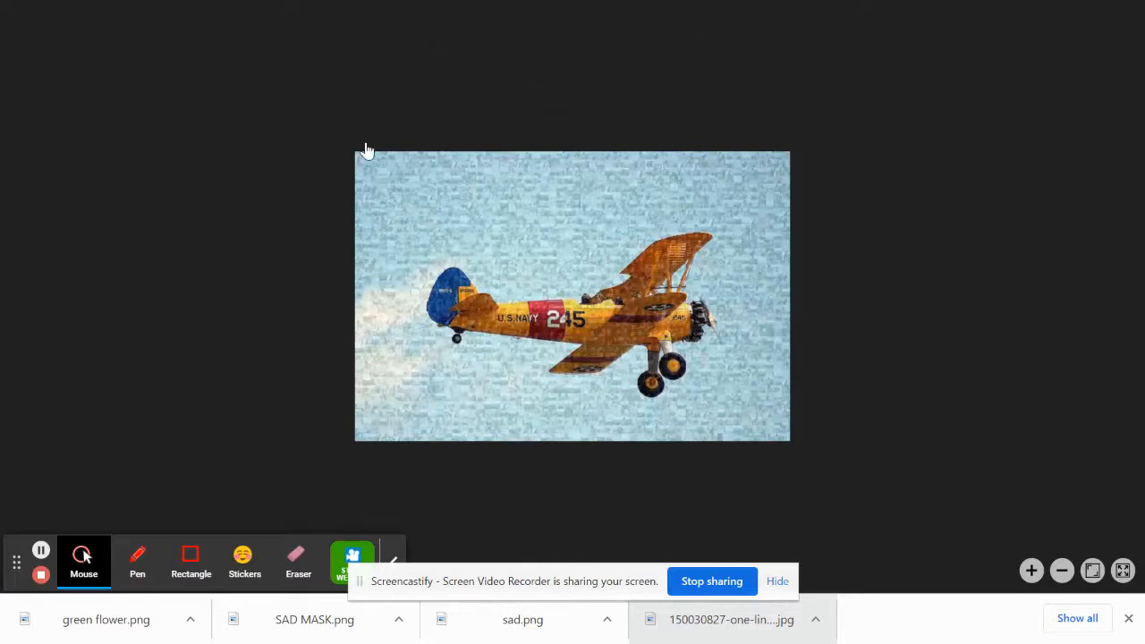
pyautogui.moveTo(333, 142); pyautogui.dragTo(304, 129)
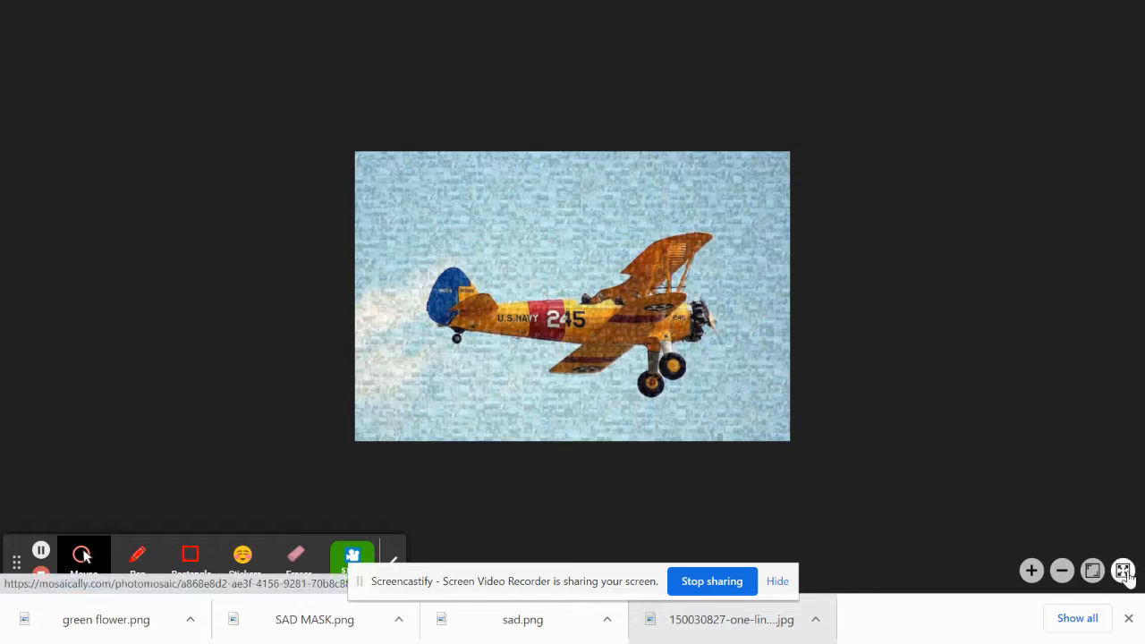
# Step: Save the mosaic page as a complete webpage named plane in the Downloads folder and leave full screen
pyautogui.rightClick(551, 257)
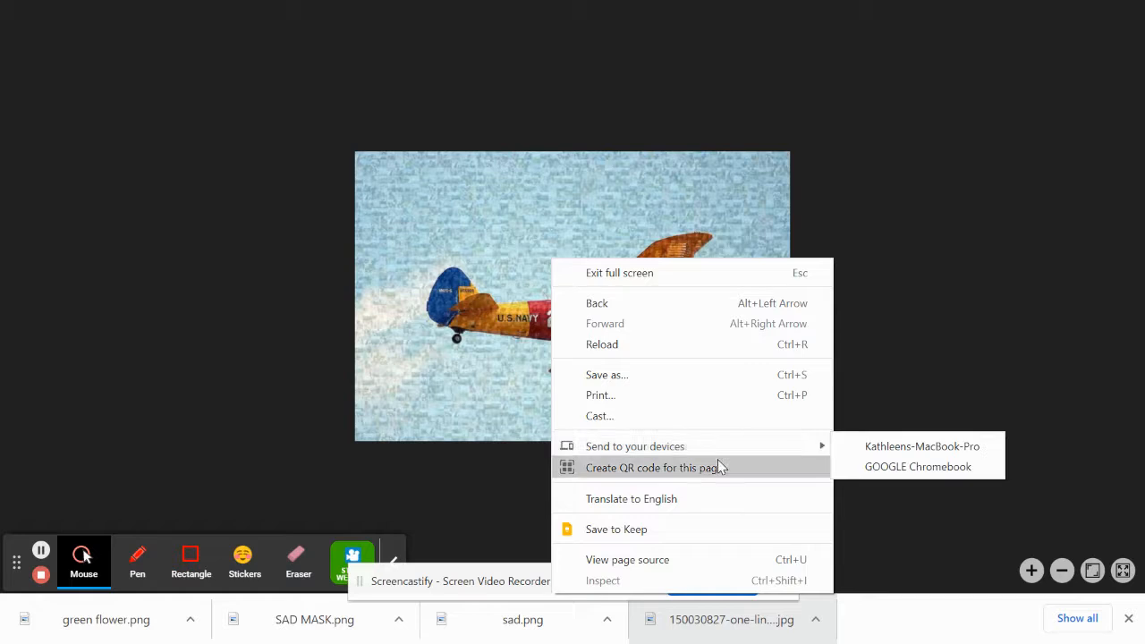
pyautogui.press('Escape')
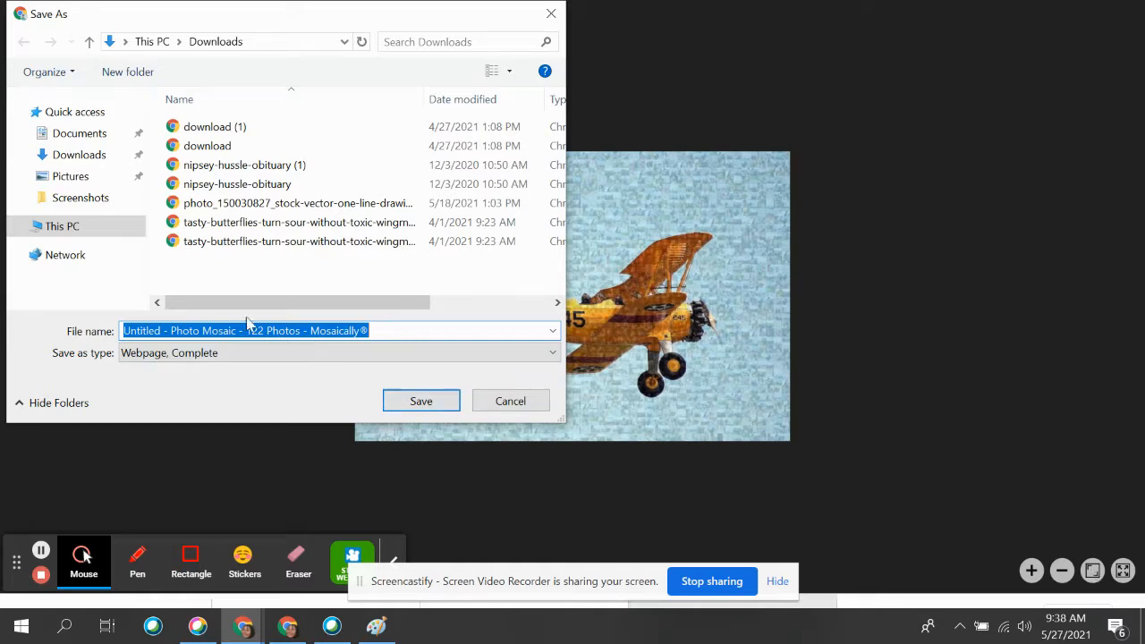
pyautogui.click(78, 155)
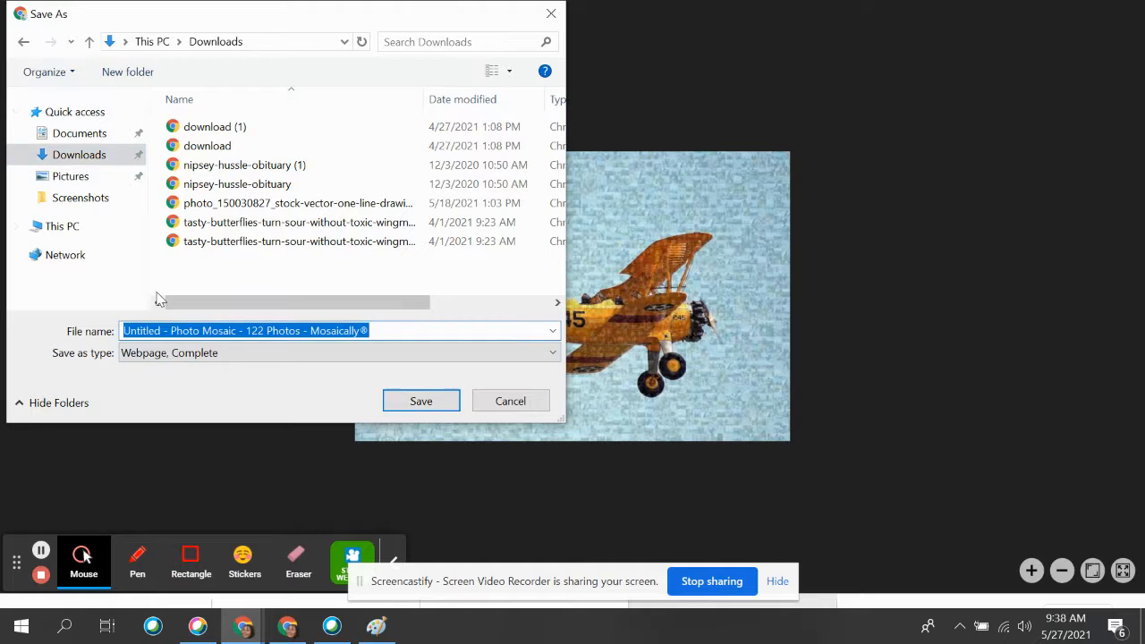
pyautogui.write('plane')
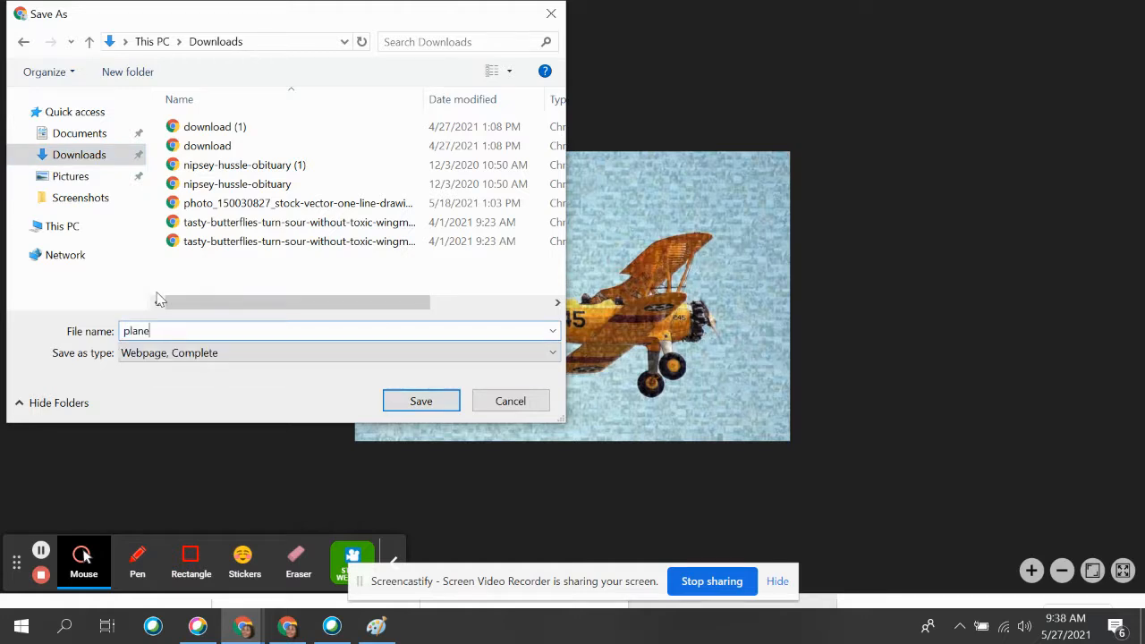
pyautogui.click(435, 402)
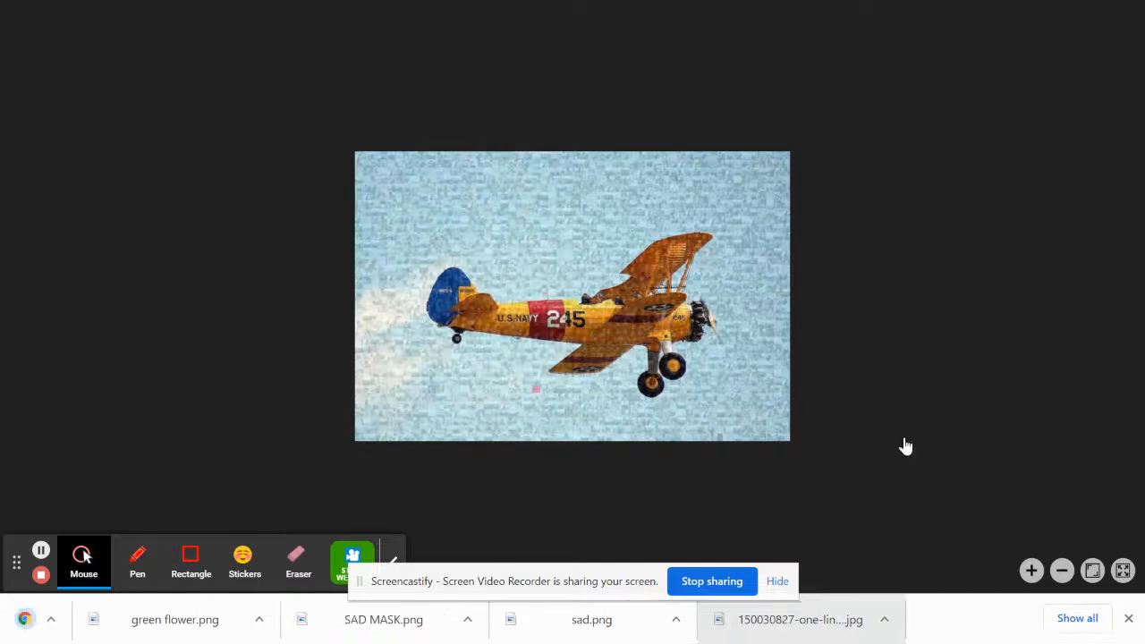
pyautogui.click(1122, 570)
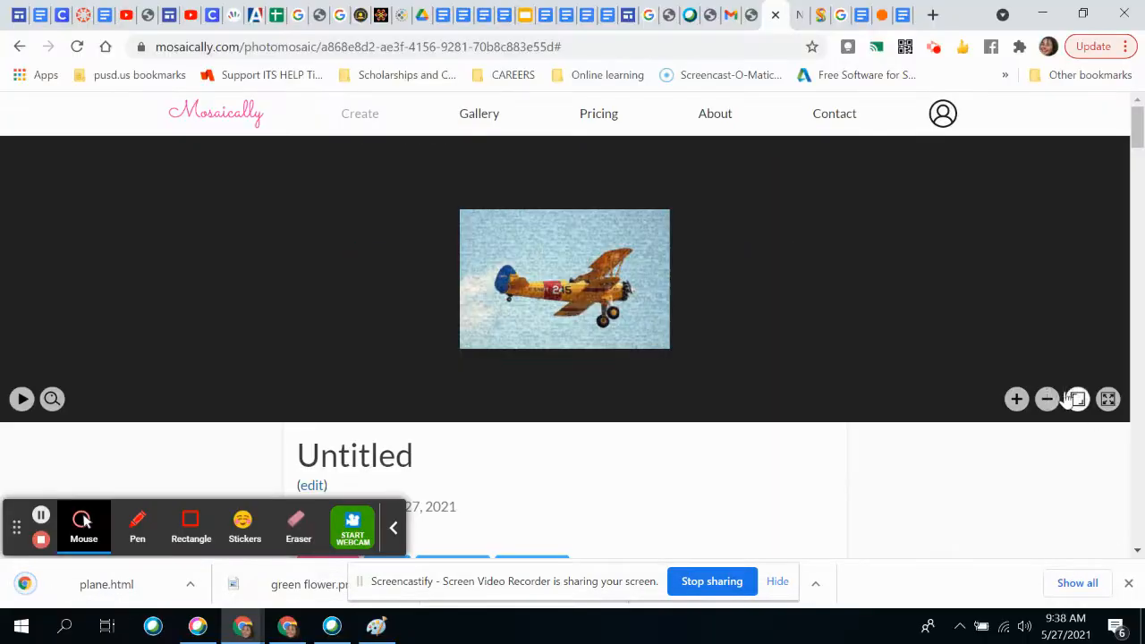
# Step: Copy the mosaic's share link from the sharing section of its page
pyautogui.scroll(-2, 665, 495)
pyautogui.scroll(-6, 667, 491)
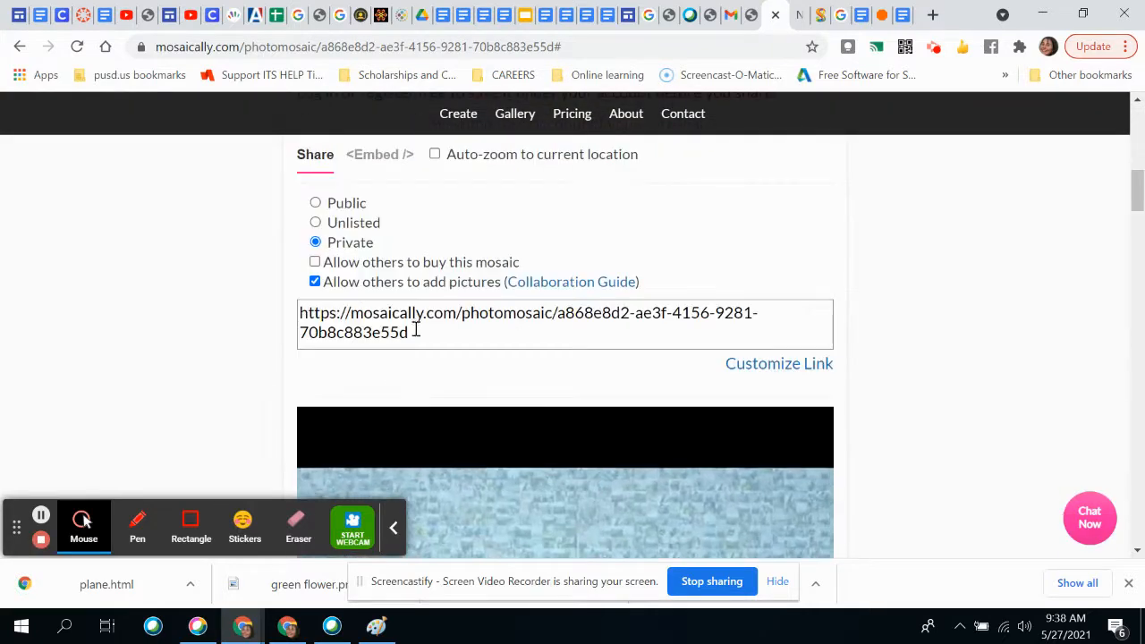
pyautogui.click(412, 332)
pyautogui.moveTo(411, 331); pyautogui.dragTo(299, 311)
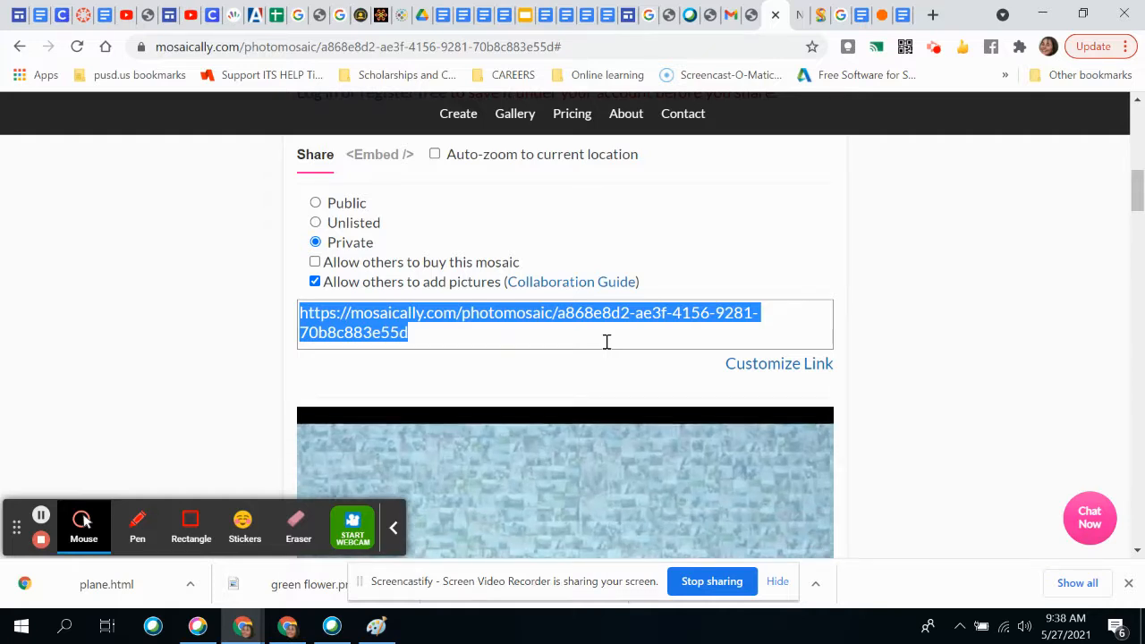
# Step: Switch to the Google Docs portfolio and paste the mosaic link on a new line below the Power of Growth caption
pyautogui.click(906, 18)
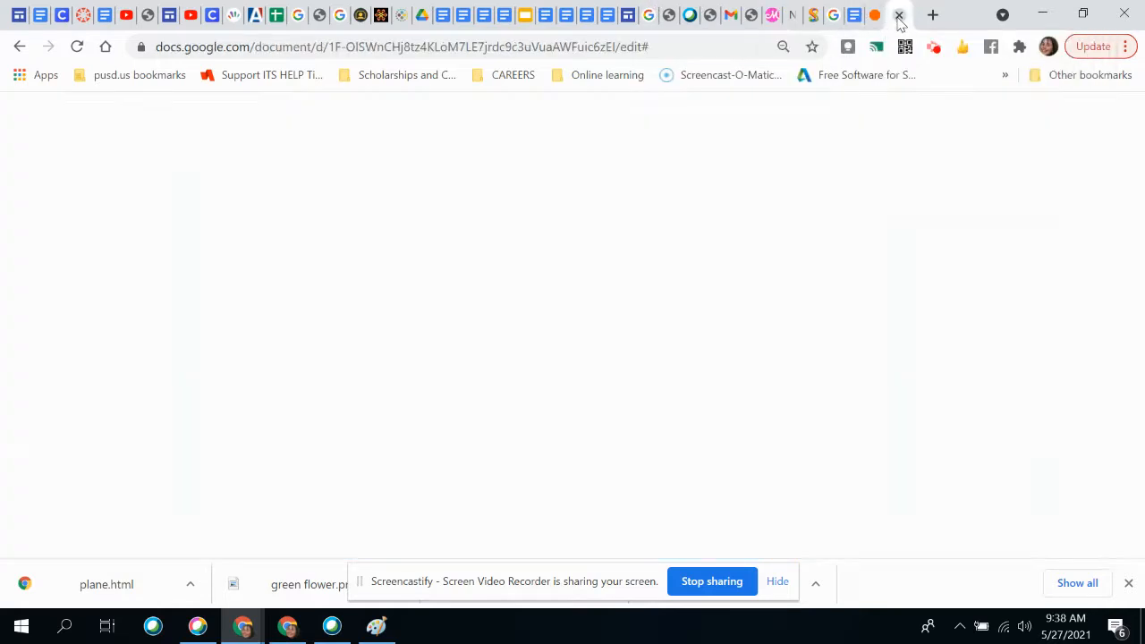
pyautogui.click(466, 508)
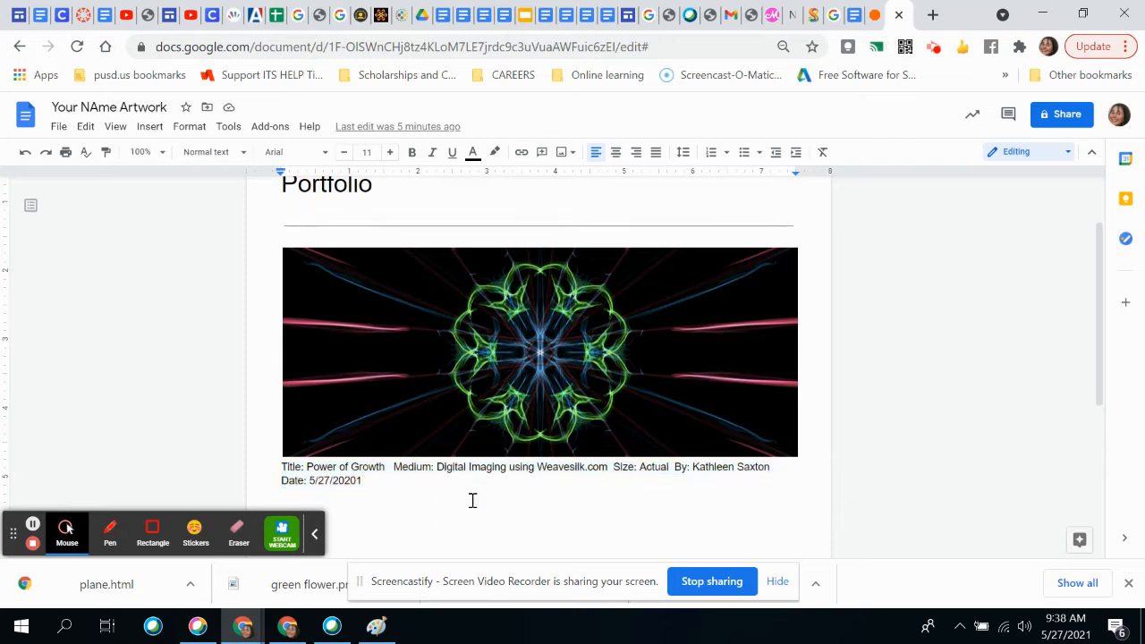
pyautogui.press('Return')
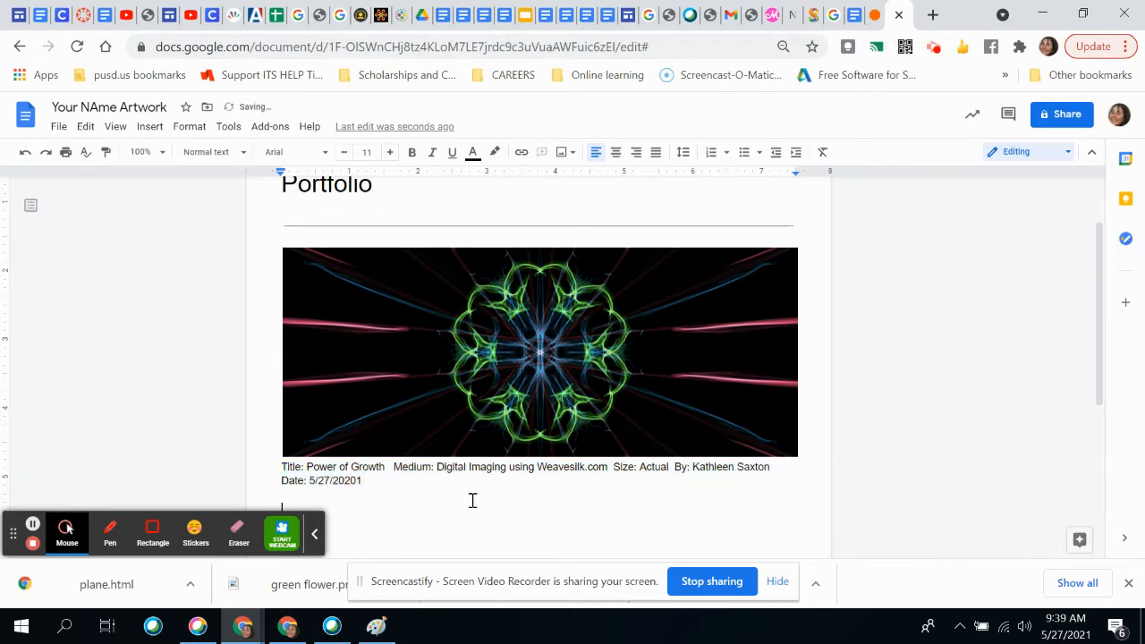
pyautogui.hotkey('ctrl', 'v')
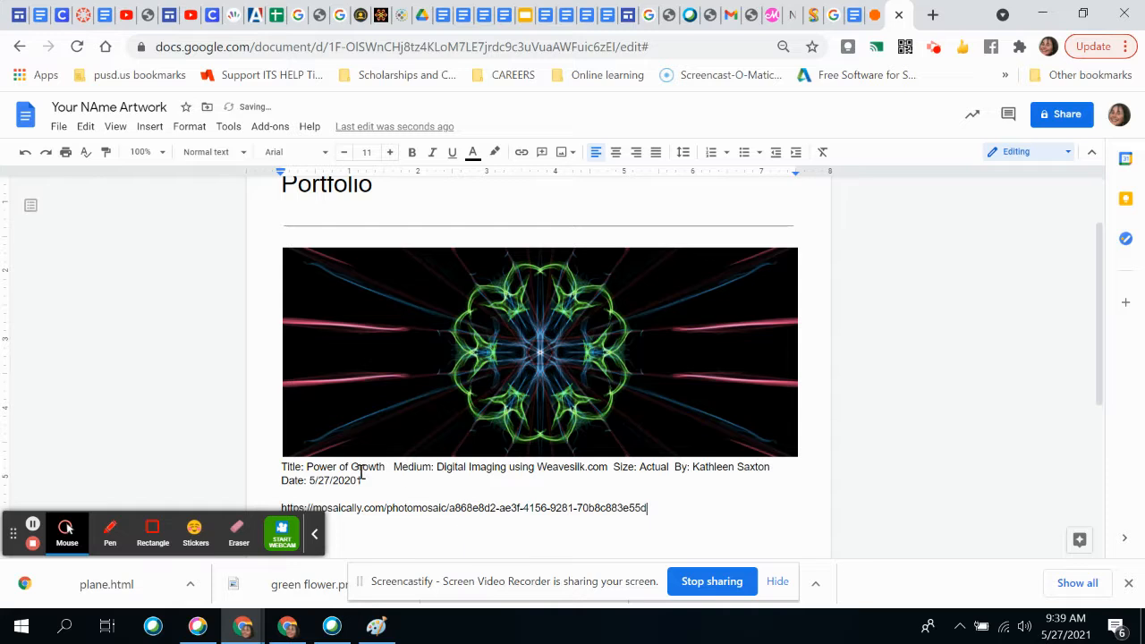
# Step: Duplicate the Power of Growth caption above the mosaic link, leaving blank lines between the two captions
pyautogui.click(404, 482)
pyautogui.press('Return')
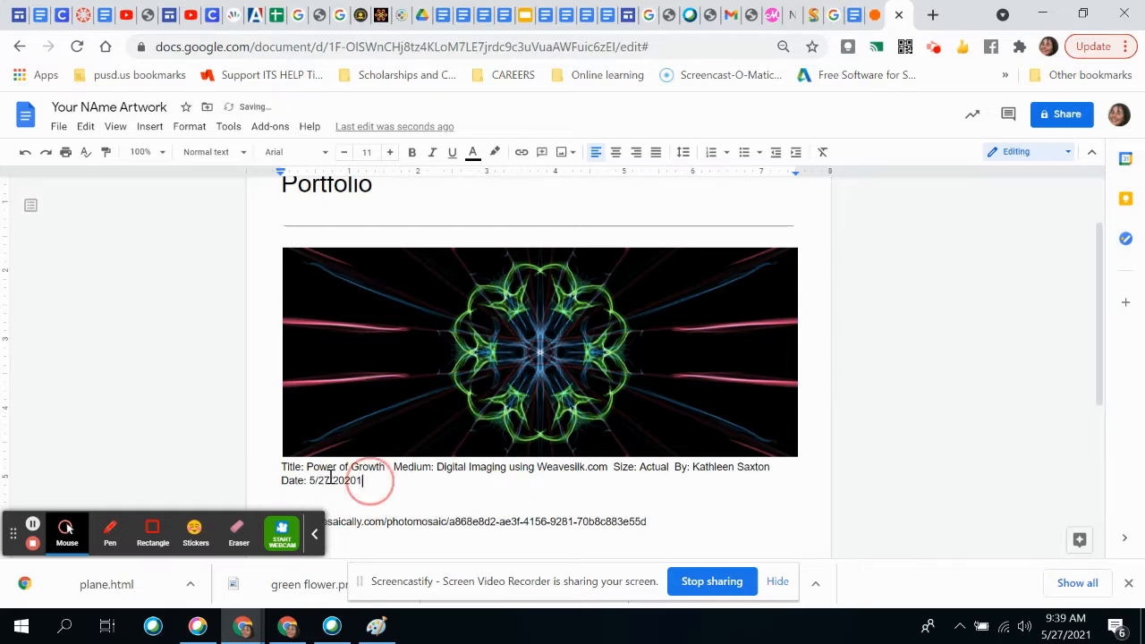
pyautogui.moveTo(369, 480); pyautogui.dragTo(284, 466)
pyautogui.hotkey('ctrl', 'c')
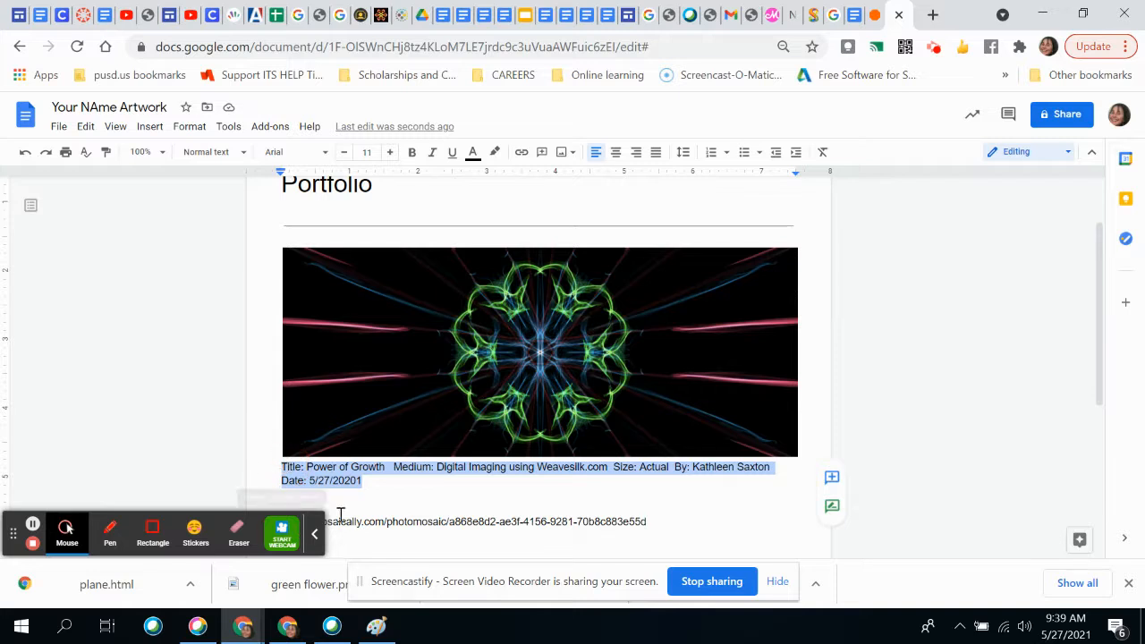
pyautogui.click(376, 510)
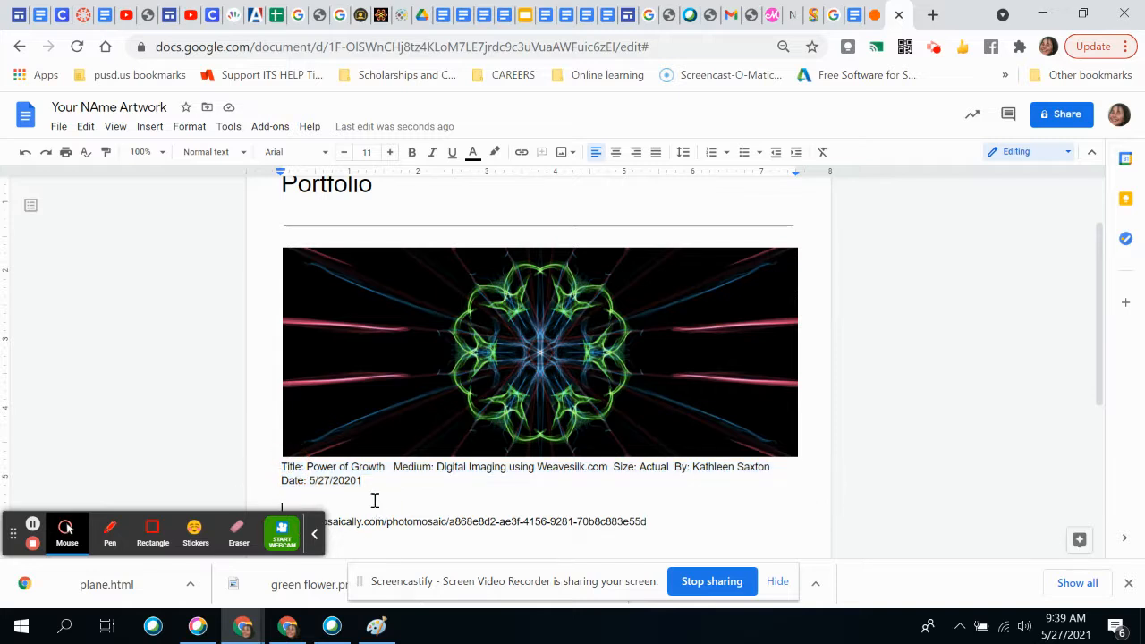
pyautogui.hotkey('ctrl', 'v')
pyautogui.click(386, 494)
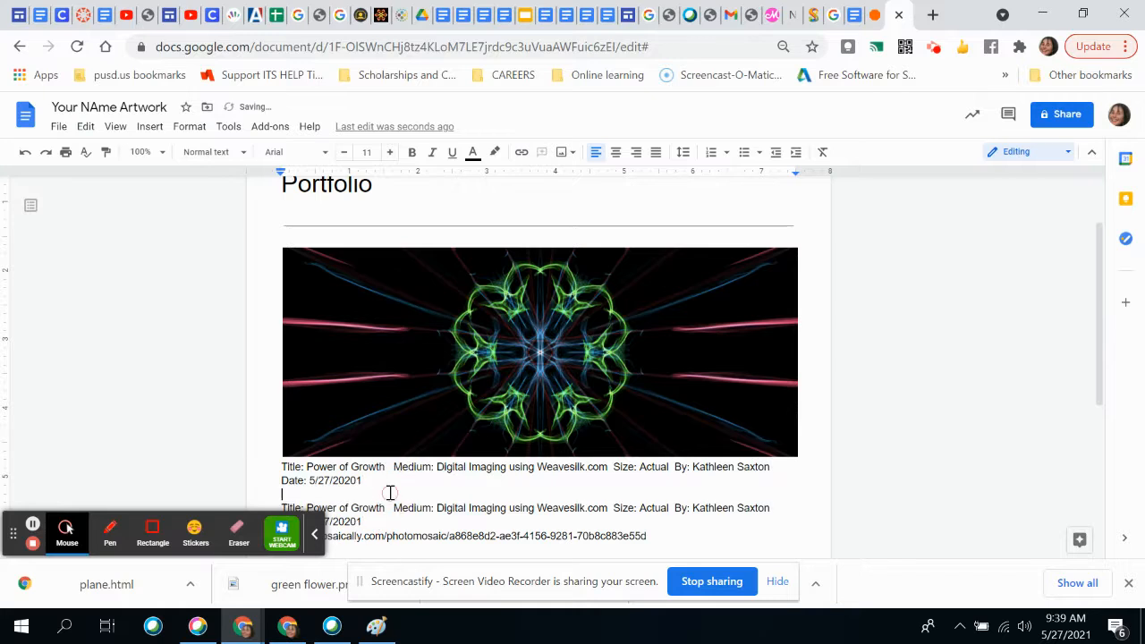
pyautogui.press('Return')
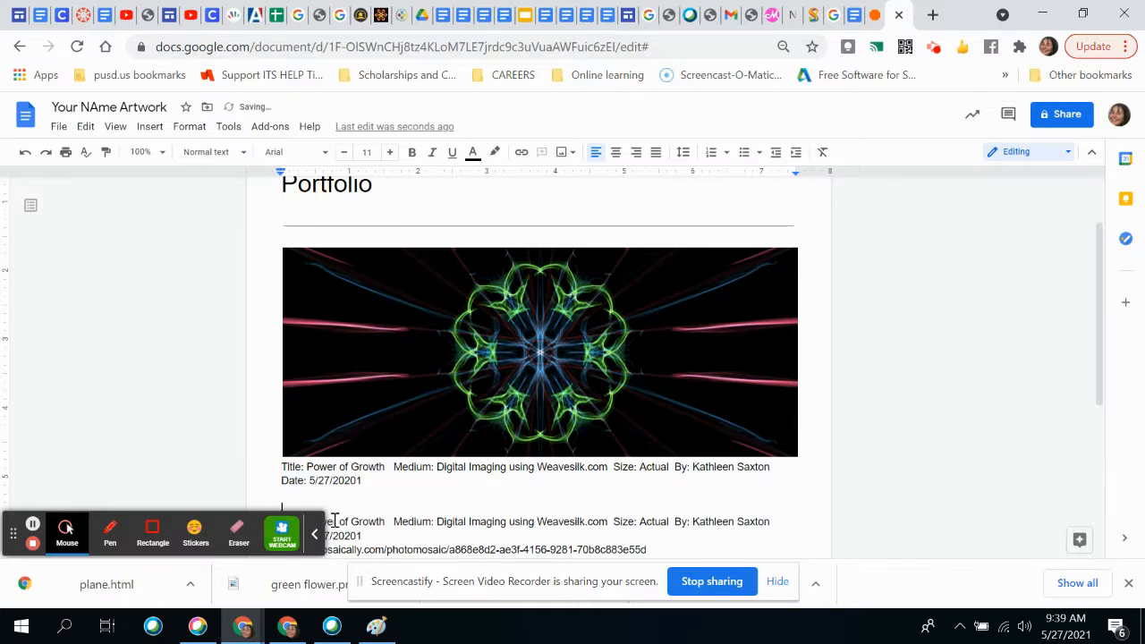
# Step: Retitle the second caption Flight over Fear with the mosaic link behind the title, and change its medium's website to Mosaically.com
pyautogui.moveTo(386, 521); pyautogui.dragTo(338, 521)
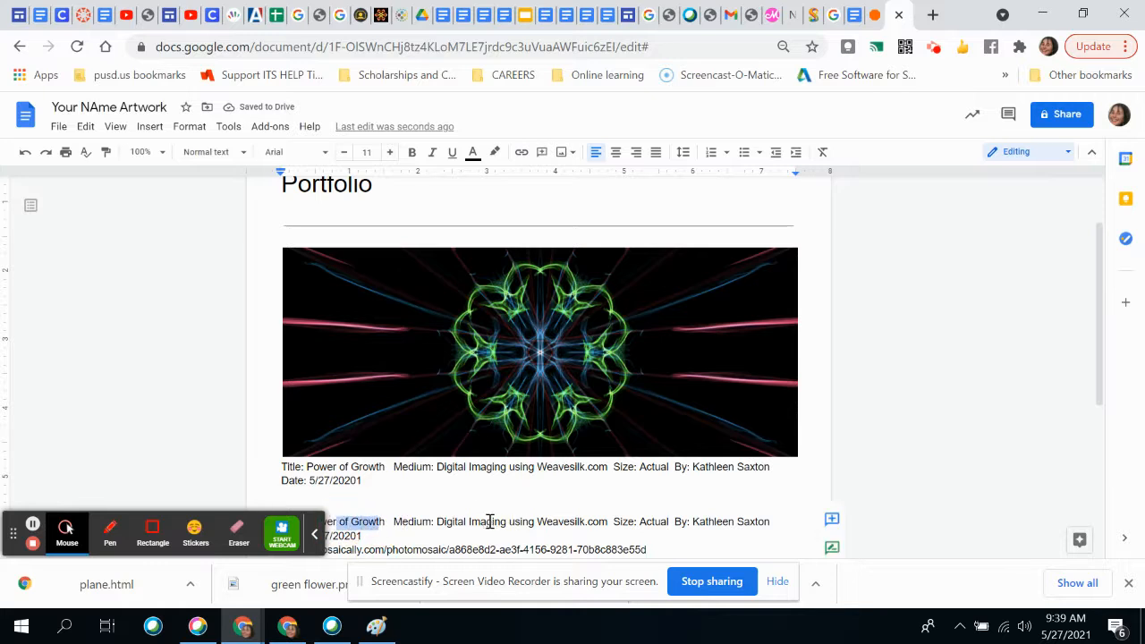
pyautogui.moveTo(537, 522); pyautogui.dragTo(585, 519)
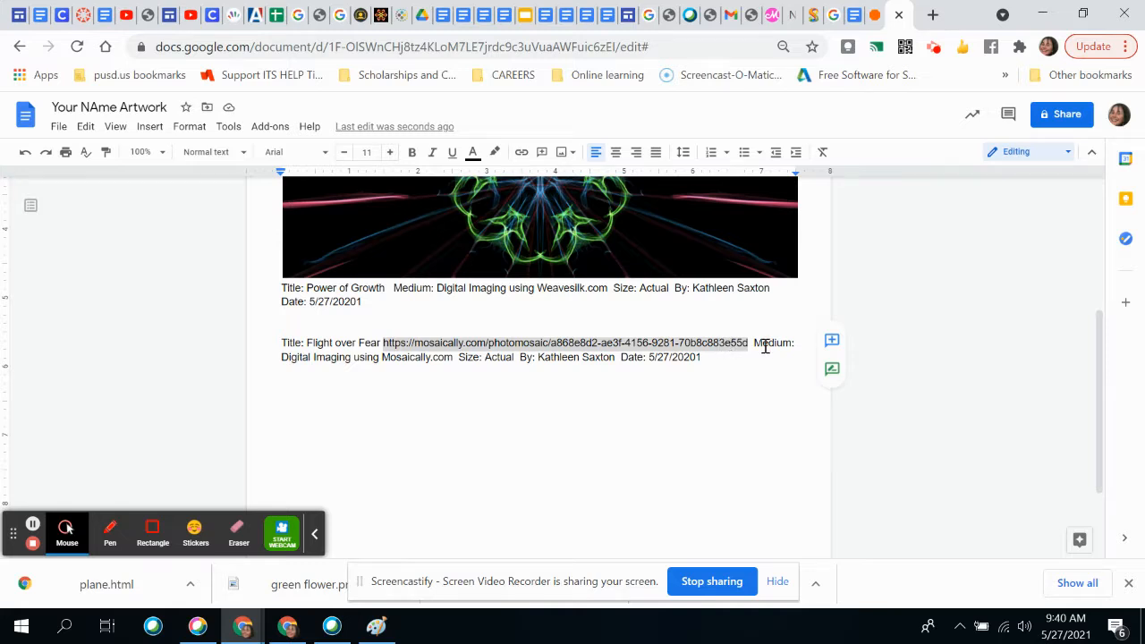
pyautogui.hotkey('ctrl', 'v')
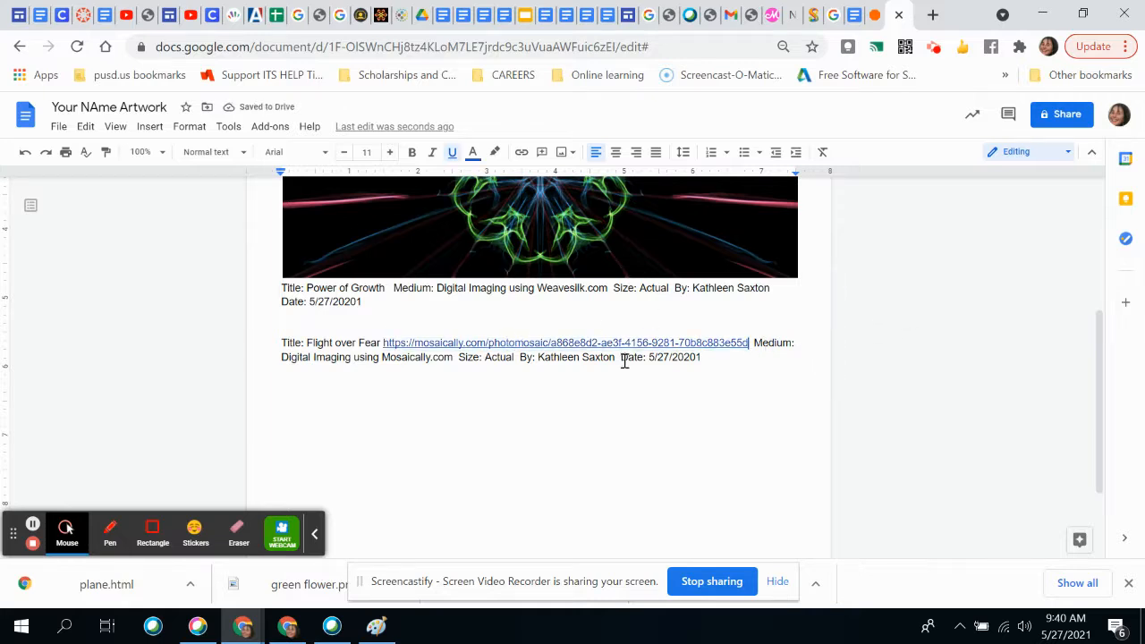
# Step: Insert the p_1_0 mosaic image from the plane_files folder in Downloads on the blank line above the Flight over Fear caption
pyautogui.click(285, 329)
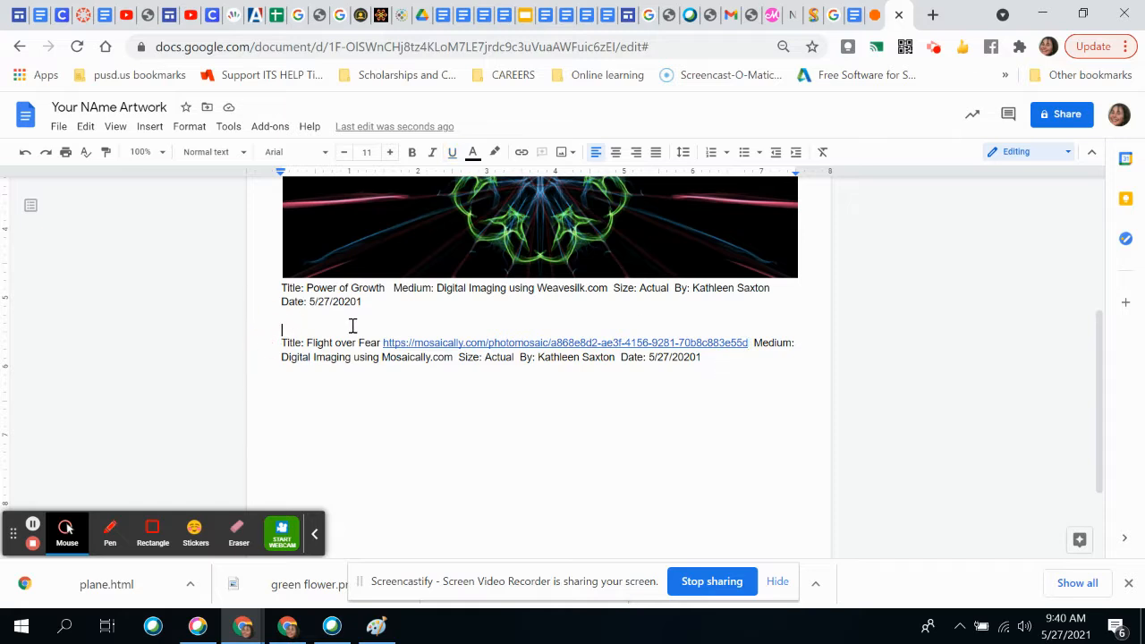
pyautogui.click(141, 133)
pyautogui.moveTo(169, 165)
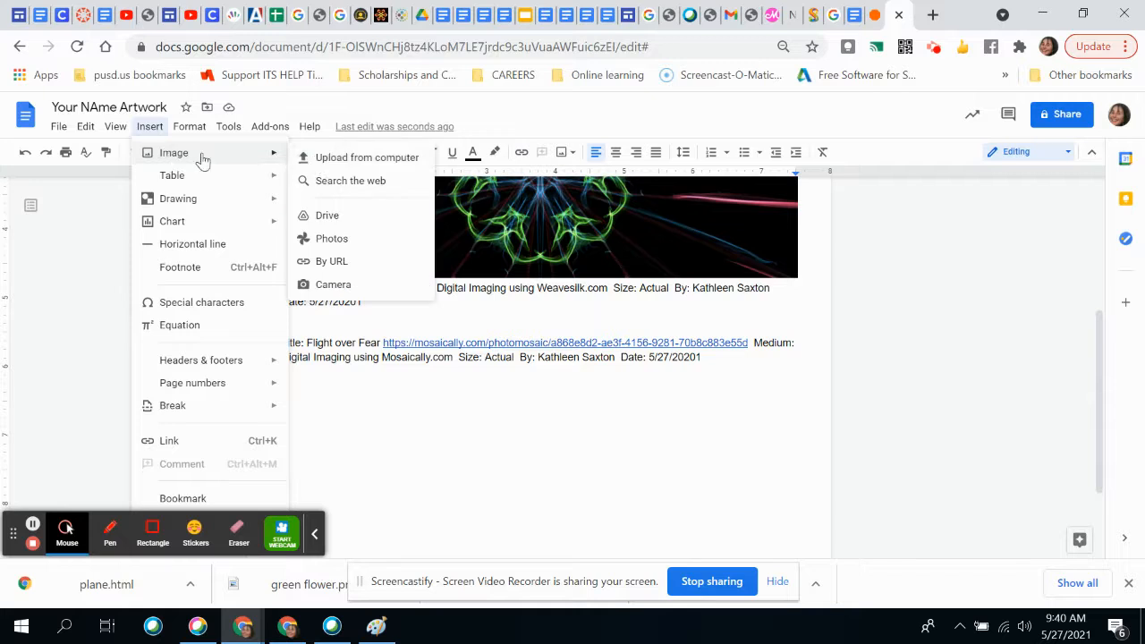
pyautogui.click(322, 161)
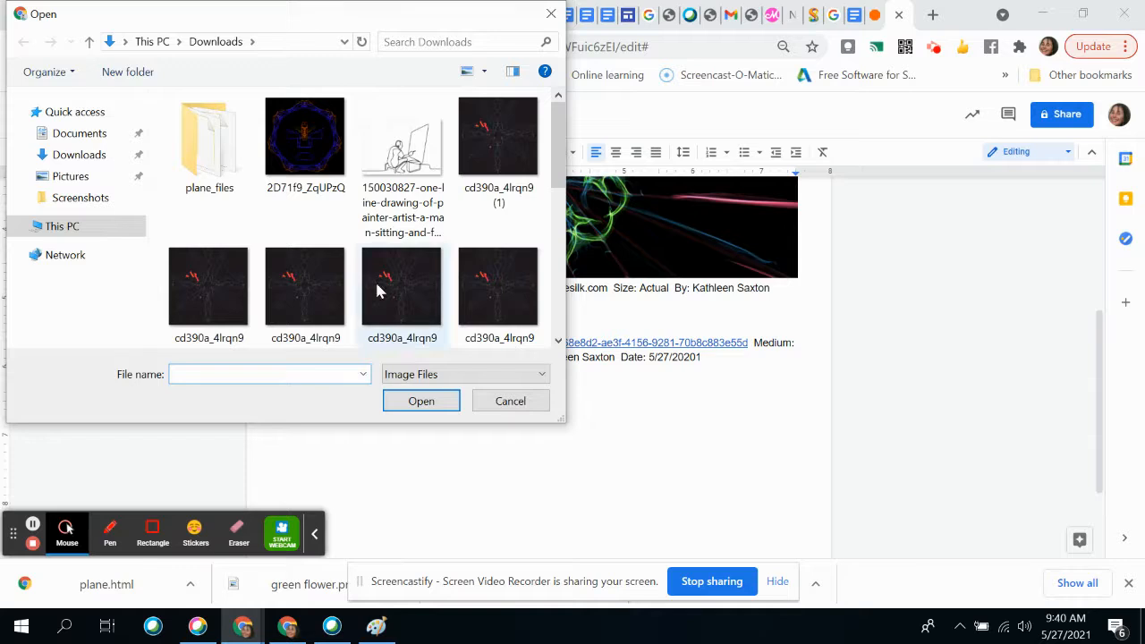
pyautogui.click(79, 159)
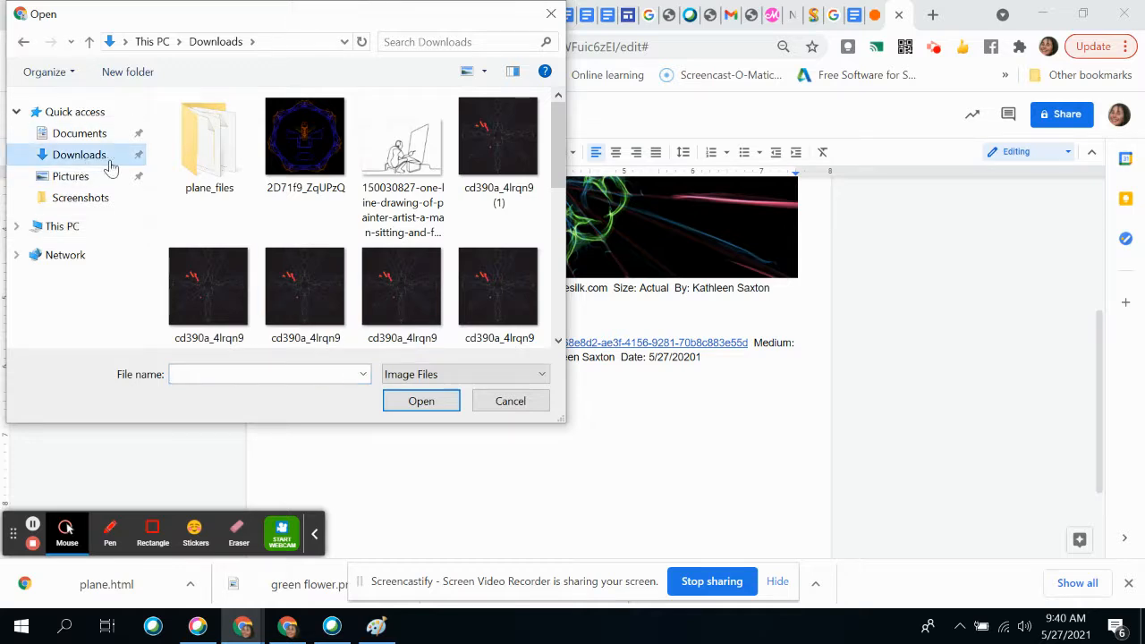
pyautogui.click(205, 175)
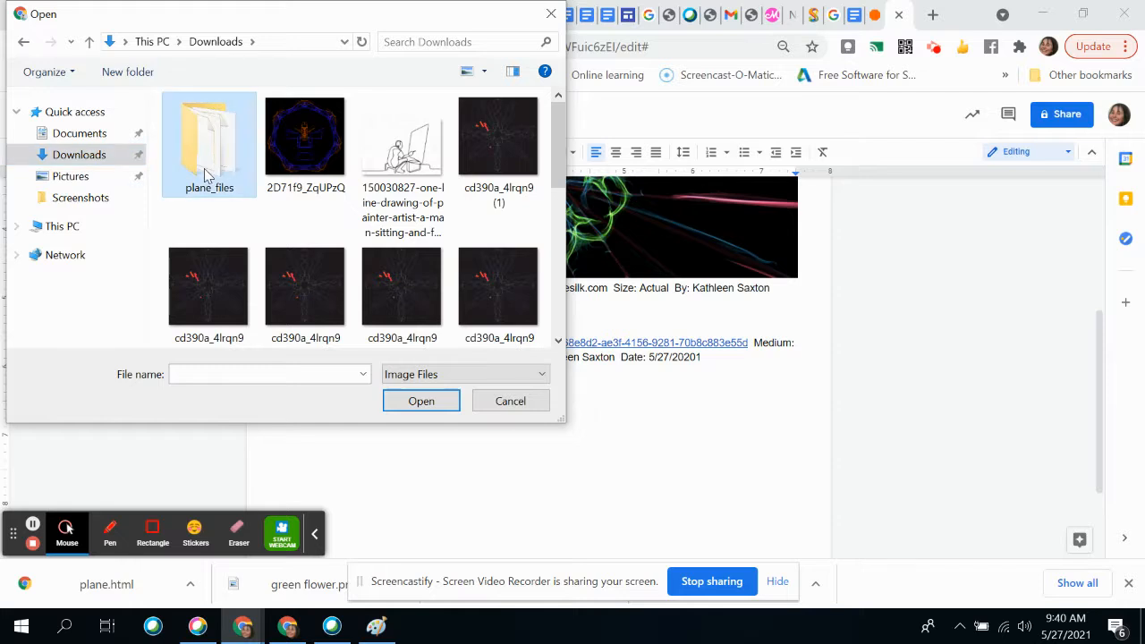
pyautogui.doubleClick(205, 173)
pyautogui.click(203, 168)
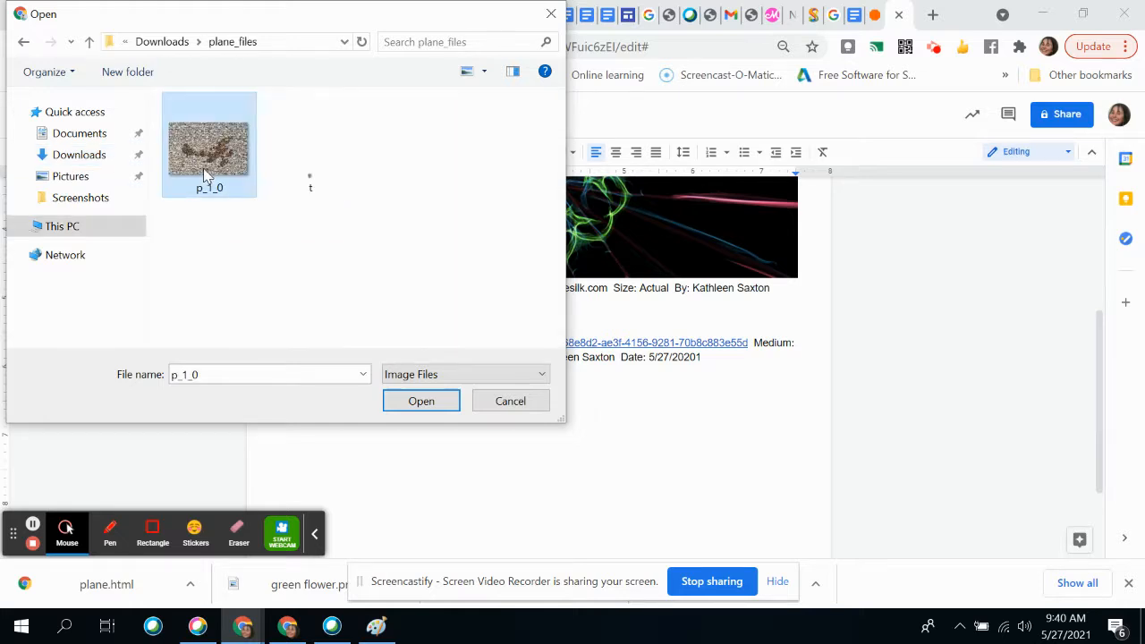
pyautogui.click(438, 401)
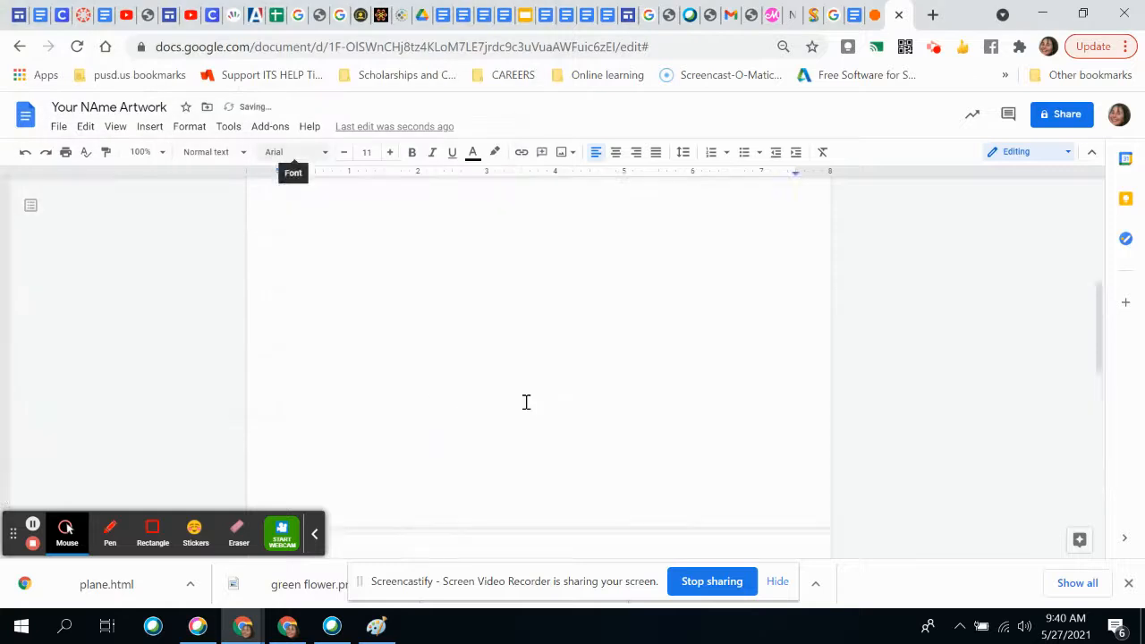
# Step: Shrink the biplane mosaic image proportionally to about 6 inches wide so it fits under the Power of Growth caption
pyautogui.scroll(2, 525, 402)
pyautogui.scroll(-3, 526, 402)
pyautogui.scroll(-2, 526, 402)
pyautogui.scroll(4, 526, 397)
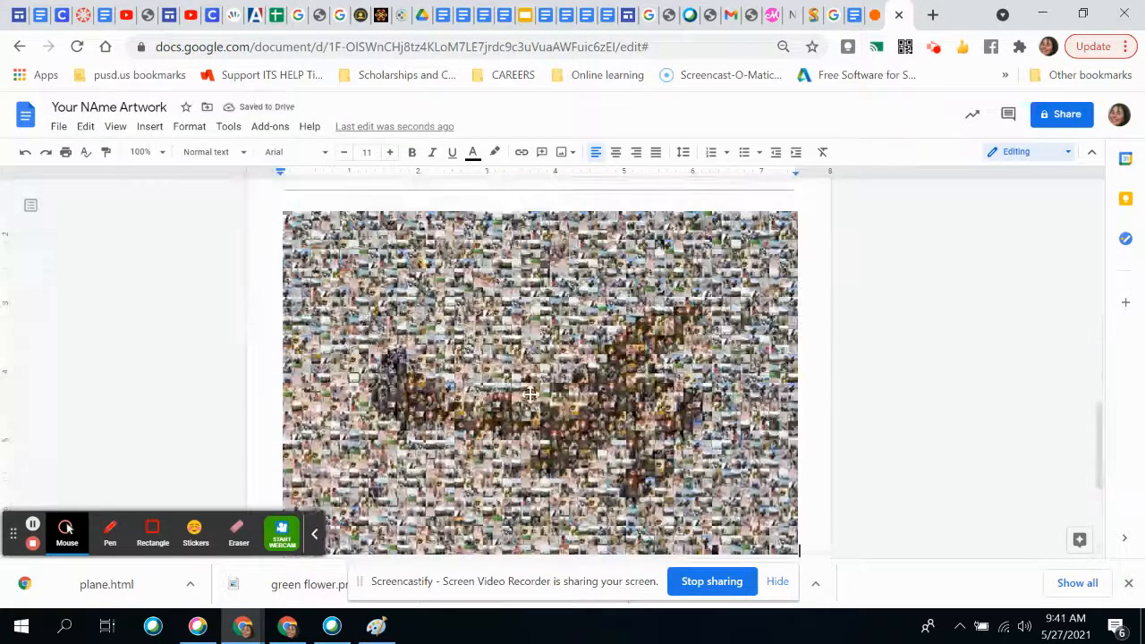
pyautogui.click(611, 438)
pyautogui.scroll(1, 611, 438)
pyautogui.scroll(-3, 611, 438)
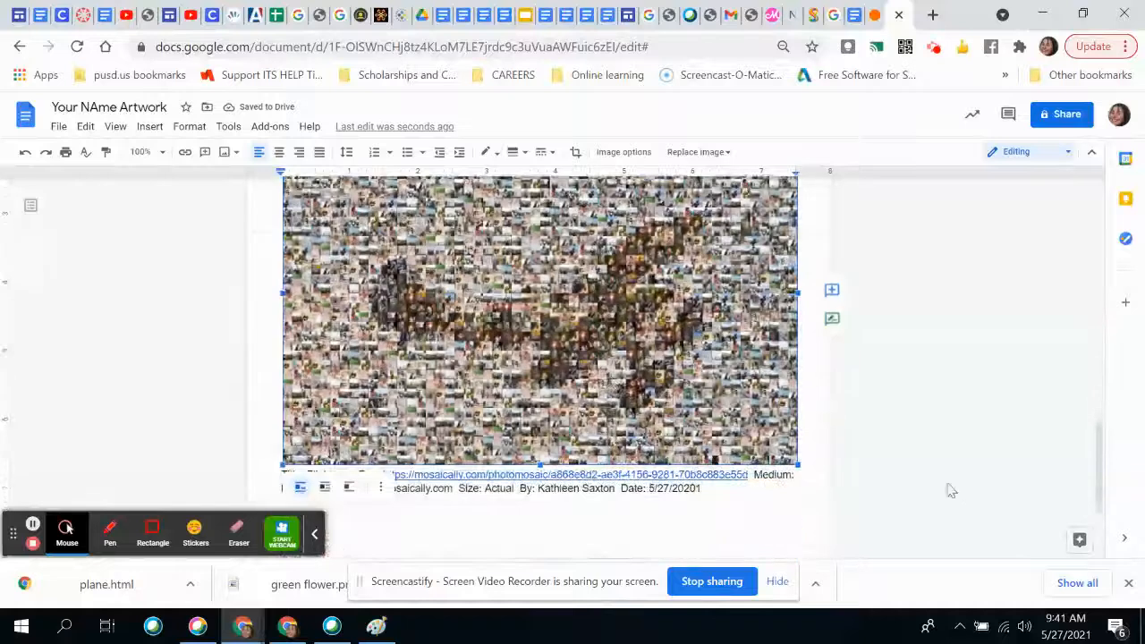
pyautogui.moveTo(798, 464); pyautogui.dragTo(651, 396)
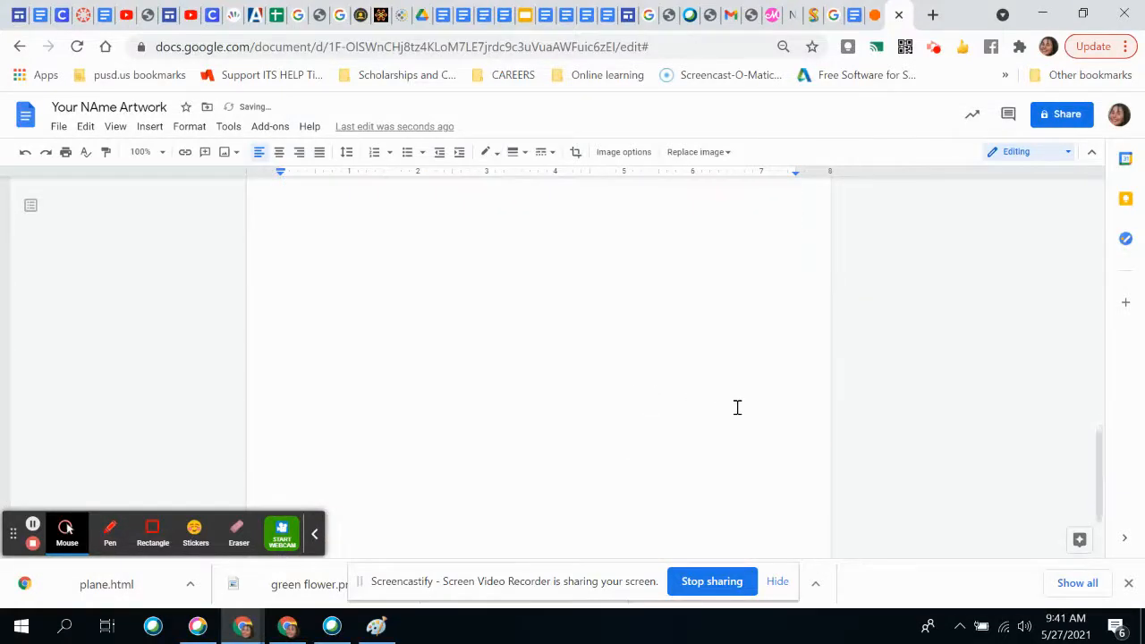
pyautogui.scroll(10, 737, 407)
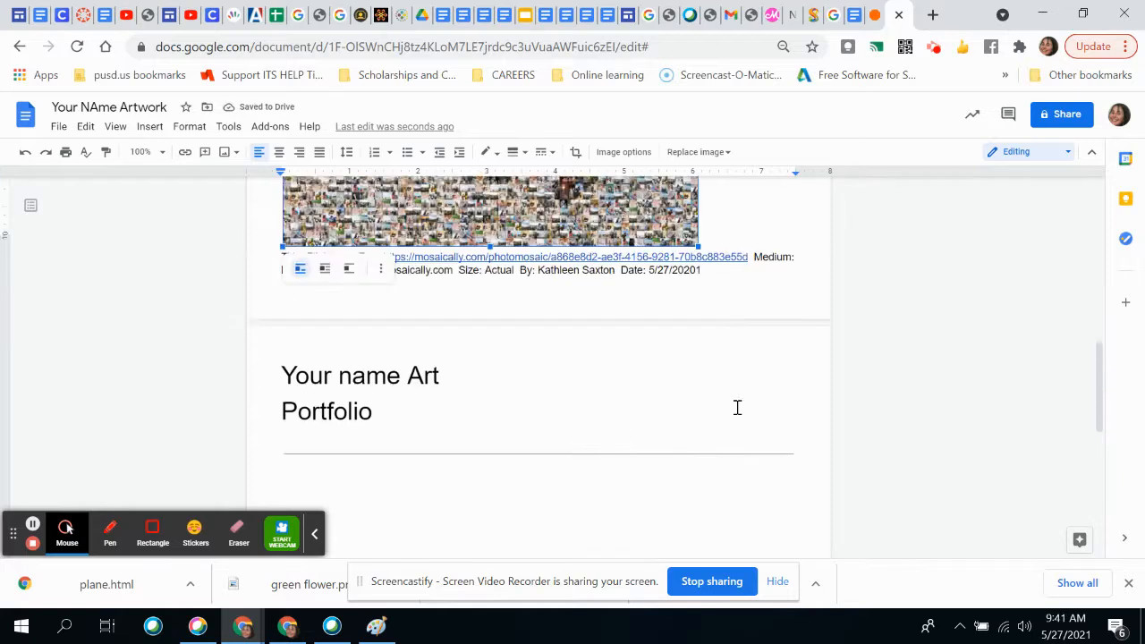
pyautogui.scroll(2, 737, 408)
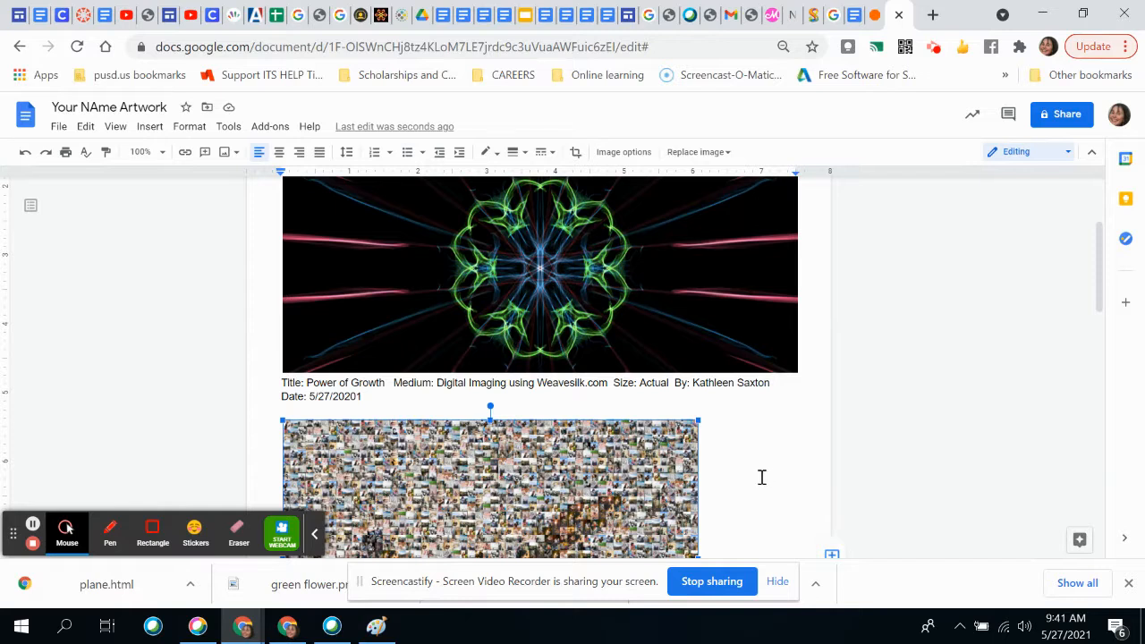
# Step: Rename the document Your NAme Artwork Portfolio
pyautogui.scroll(1, 760, 473)
pyautogui.scroll(-4, 760, 474)
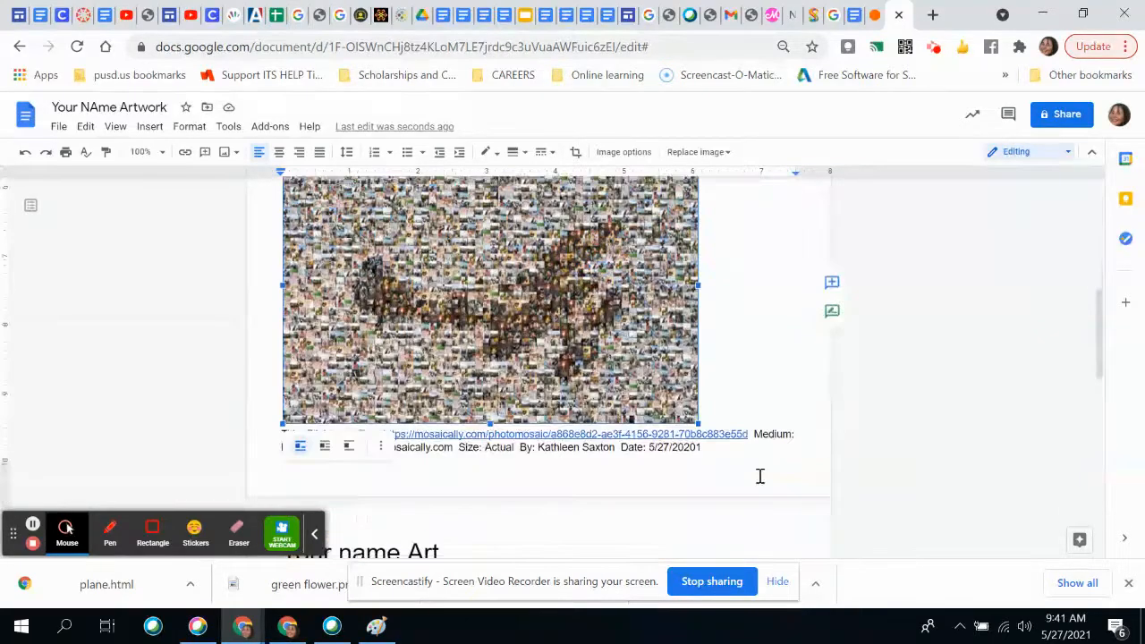
pyautogui.scroll(3, 760, 476)
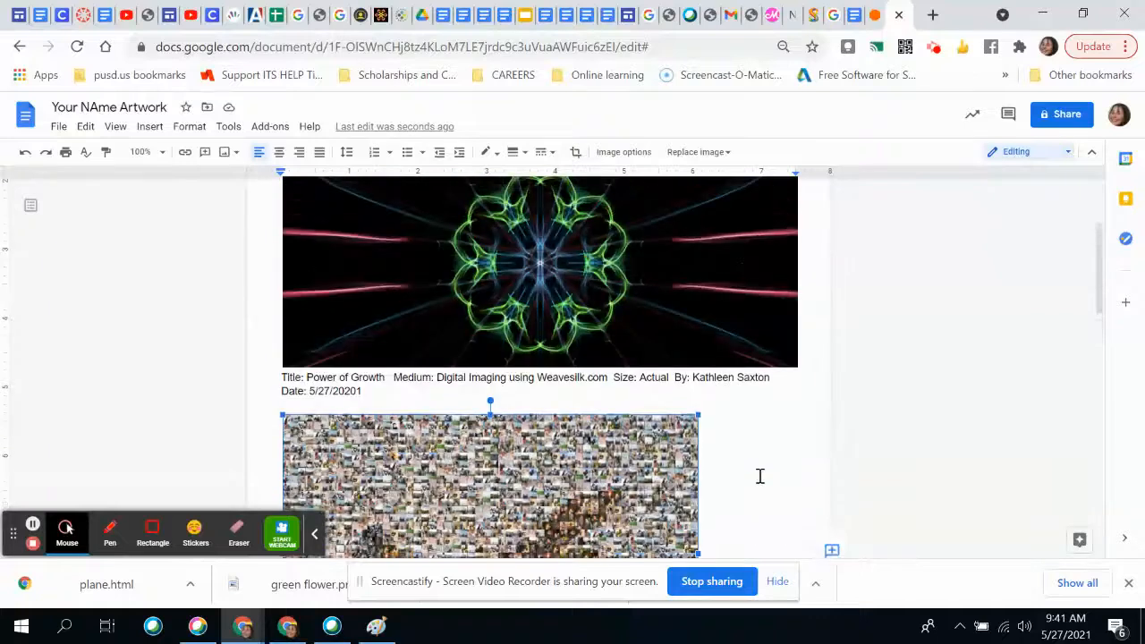
pyautogui.click(166, 108)
pyautogui.write('Portfolio')
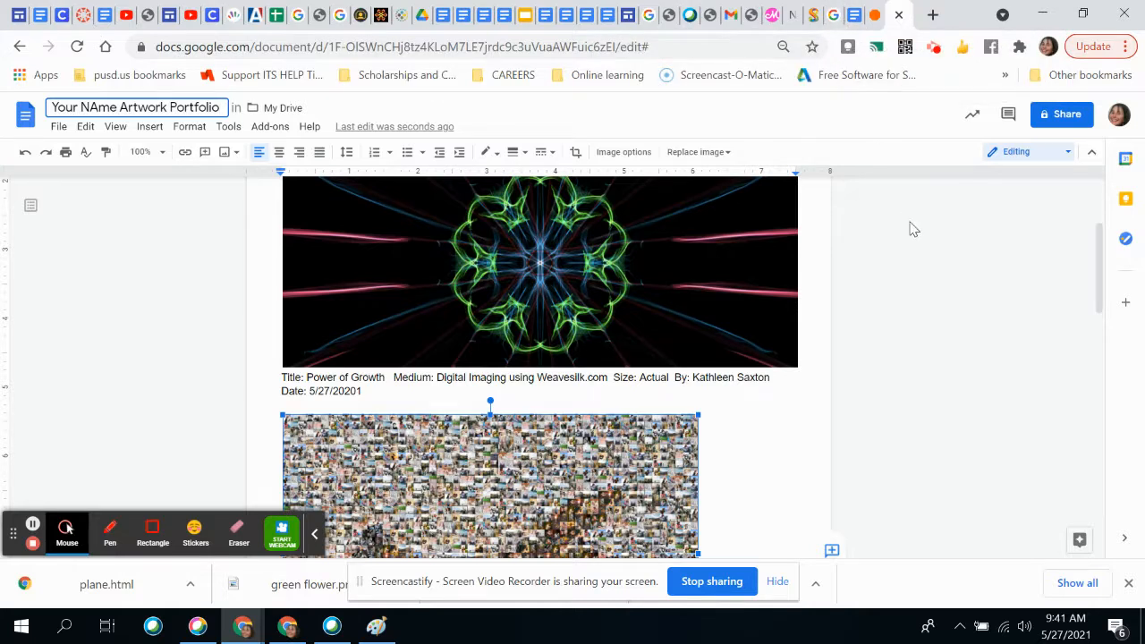
# Step: Open photos.google.com in a new browser tab
pyautogui.click(931, 14)
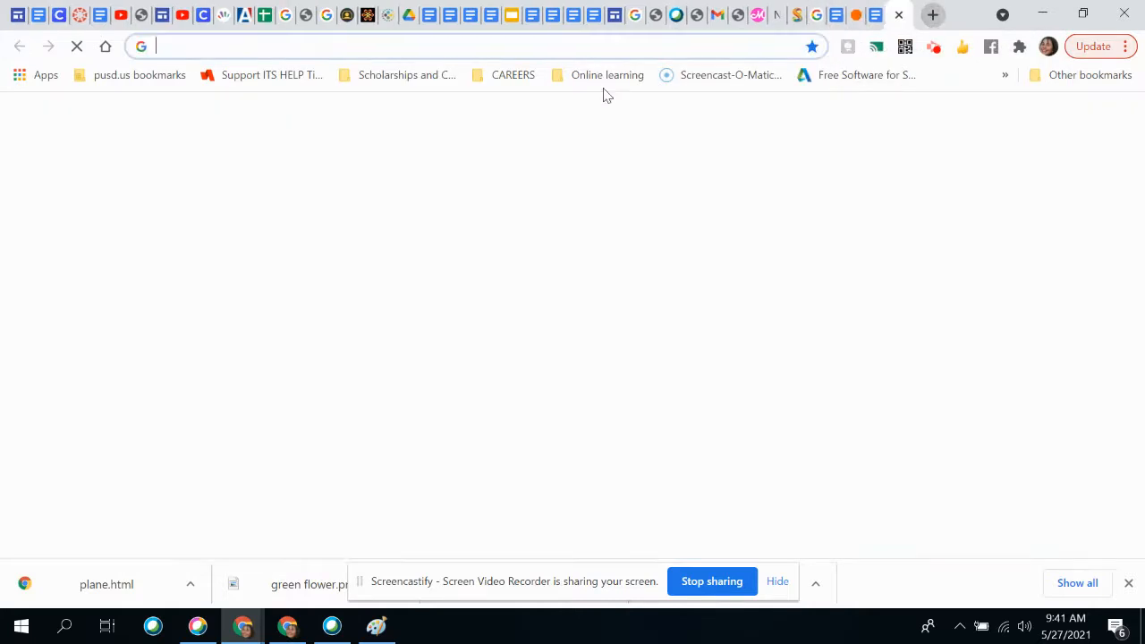
pyautogui.click(600, 45)
pyautogui.write('p')
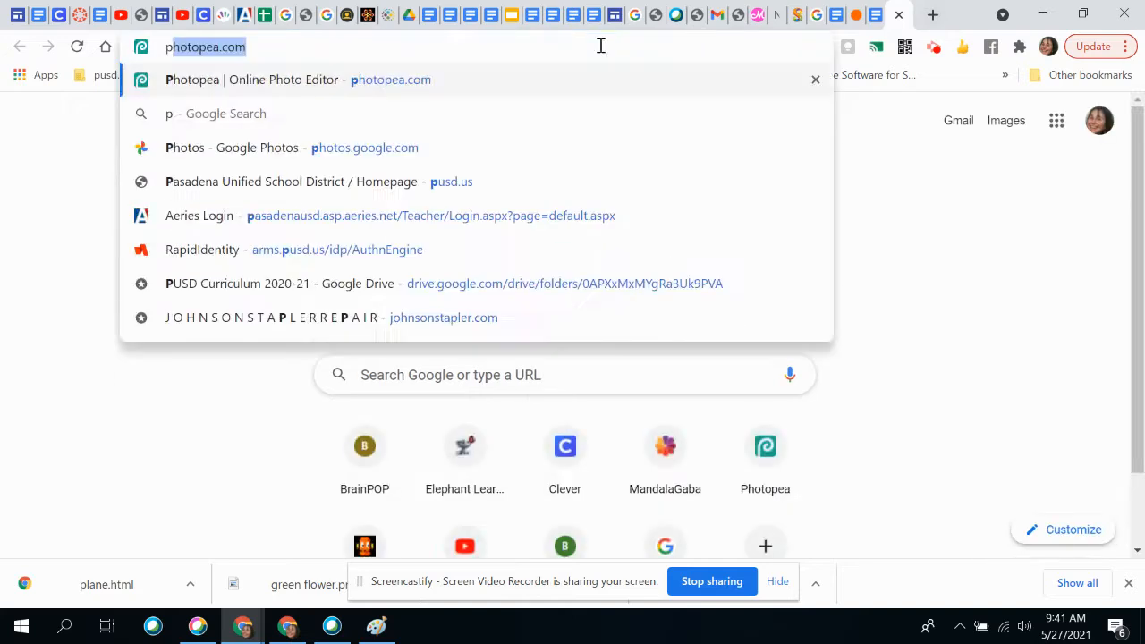
pyautogui.write('hotos')
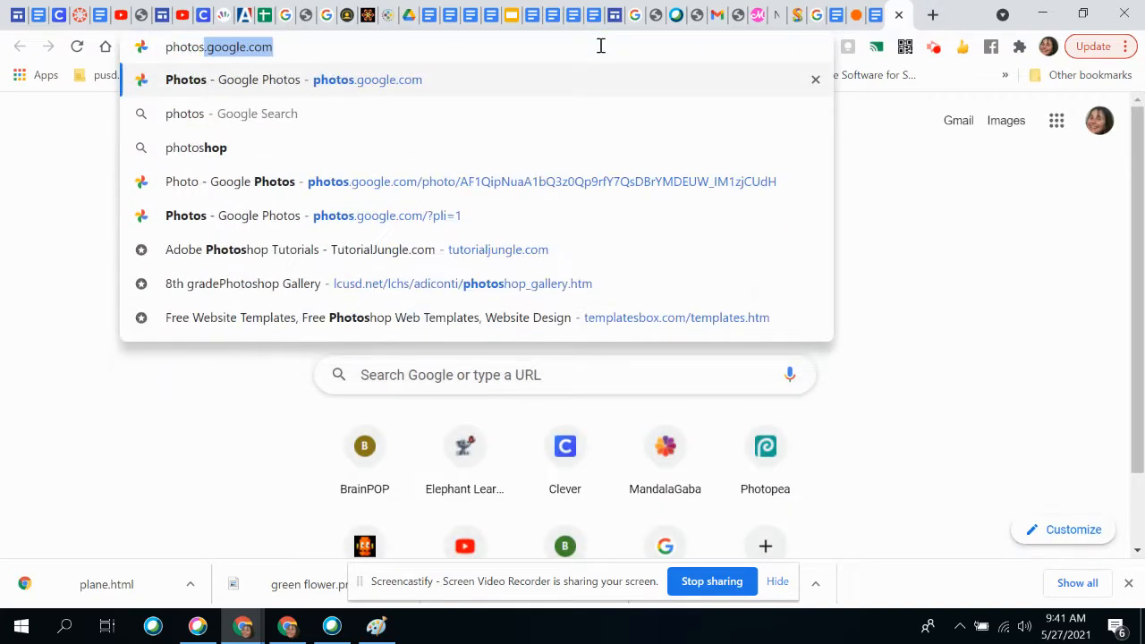
pyautogui.write('.g')
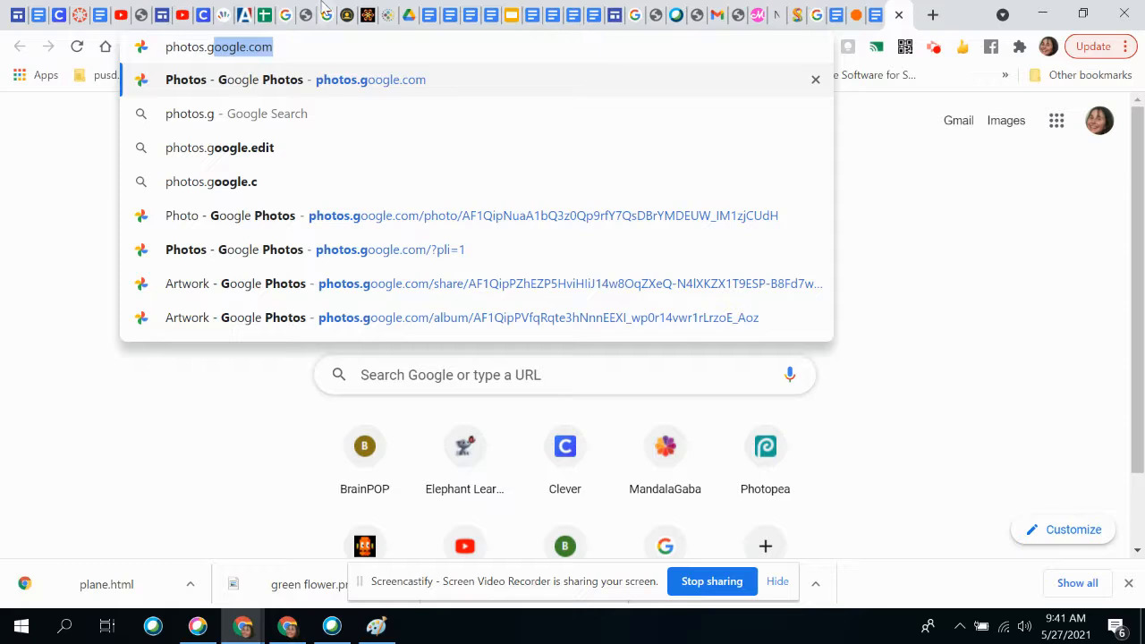
pyautogui.click(298, 53)
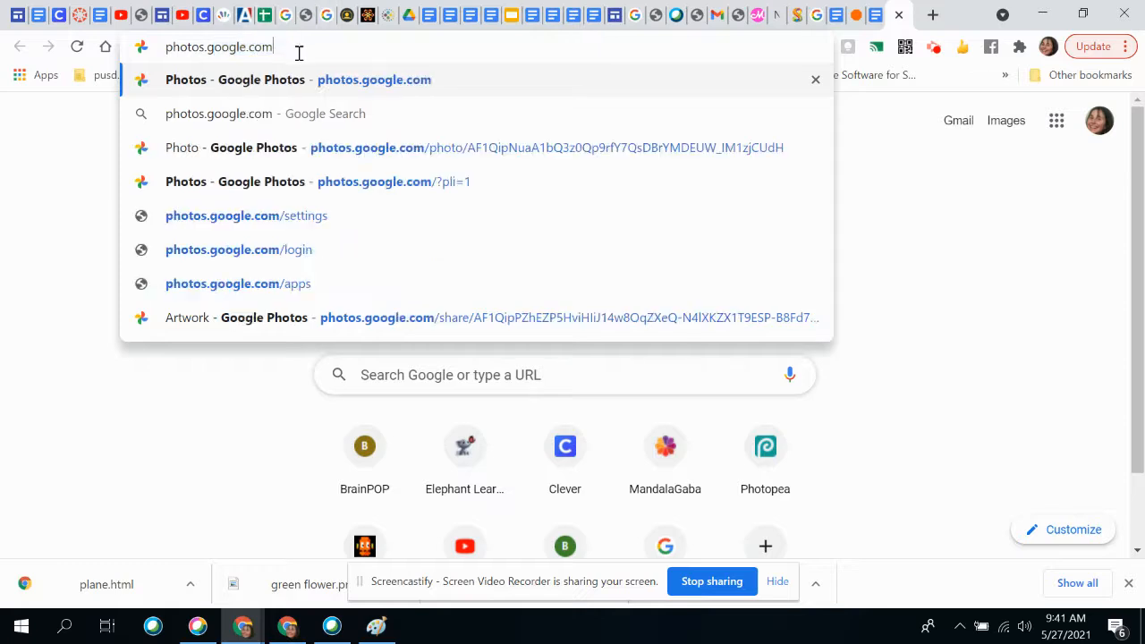
pyautogui.press('Return')
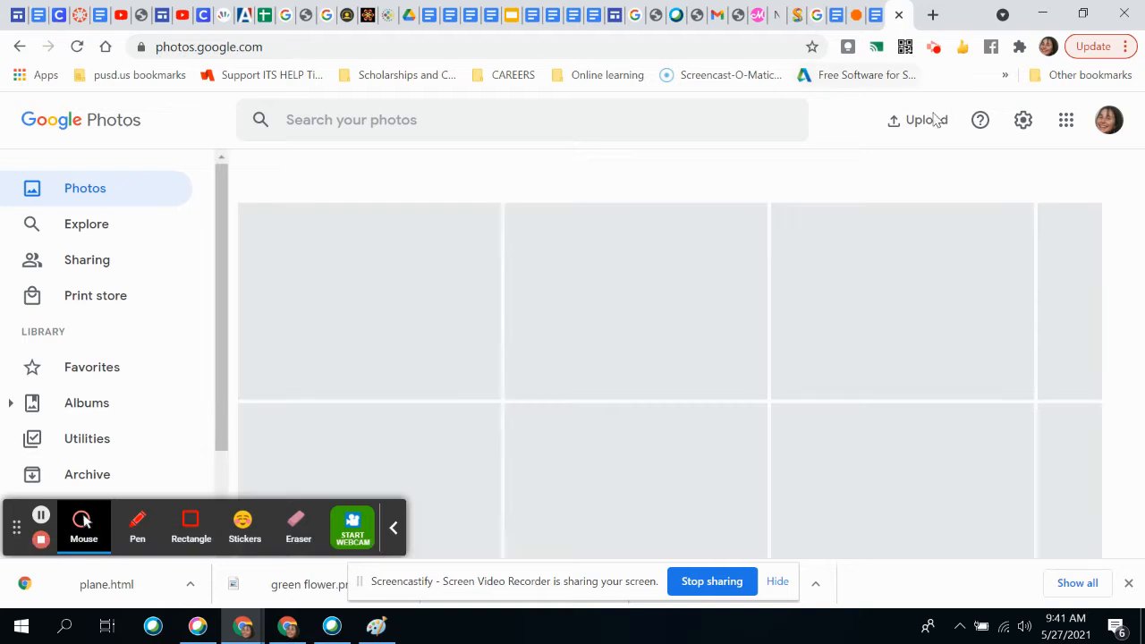
# Step: Upload the p_1_0 mosaic image from the plane_files folder on the computer to Google Photos
pyautogui.click(926, 120)
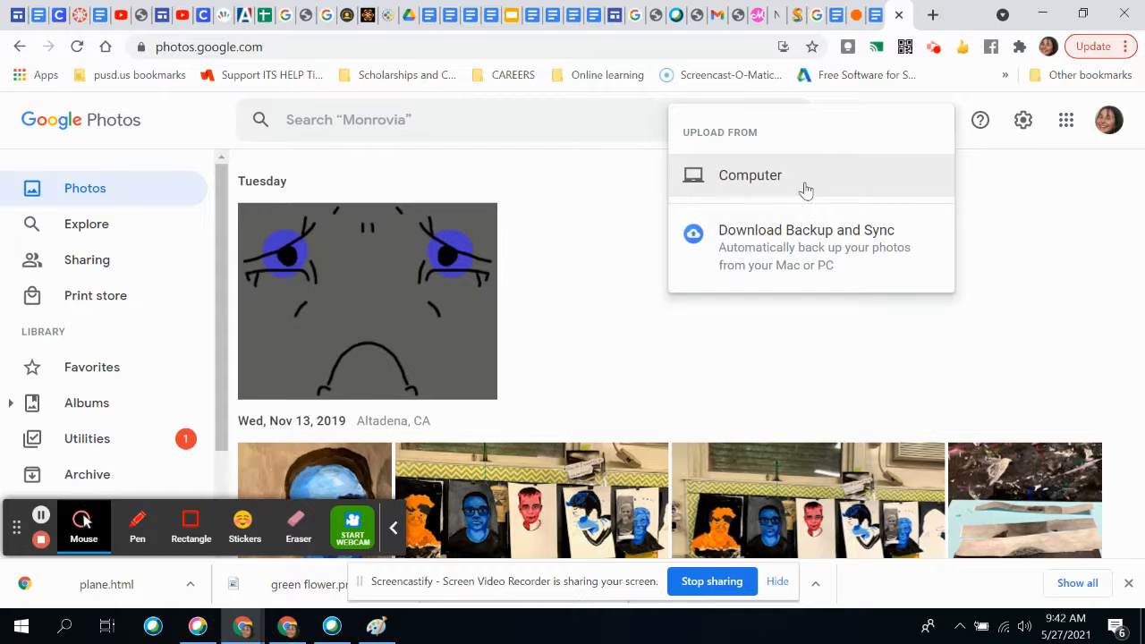
pyautogui.click(862, 176)
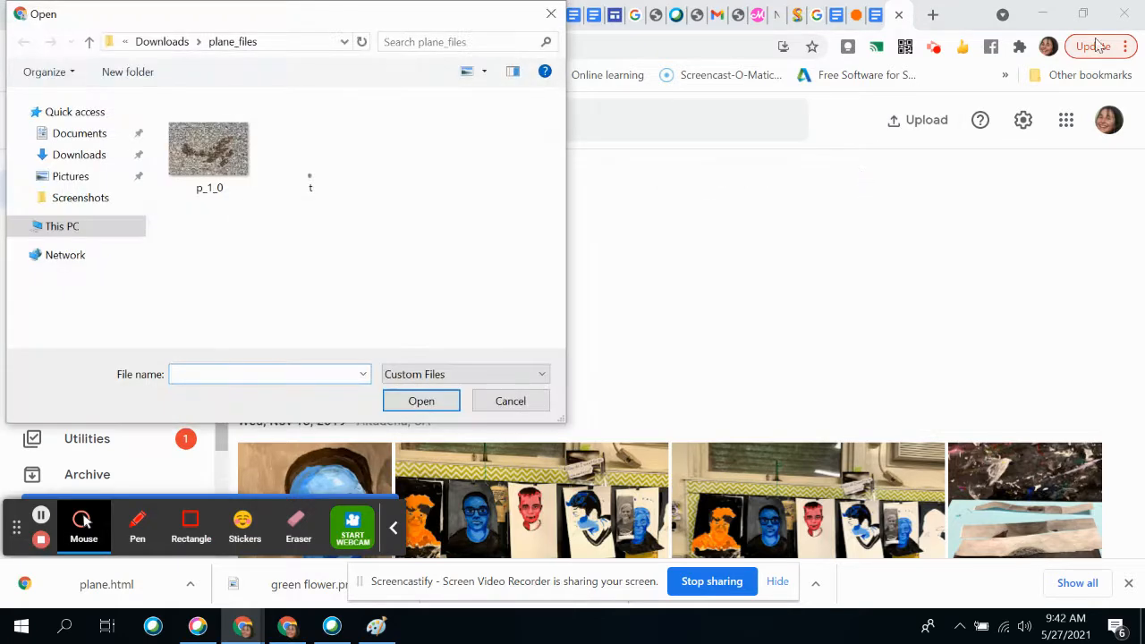
pyautogui.click(208, 161)
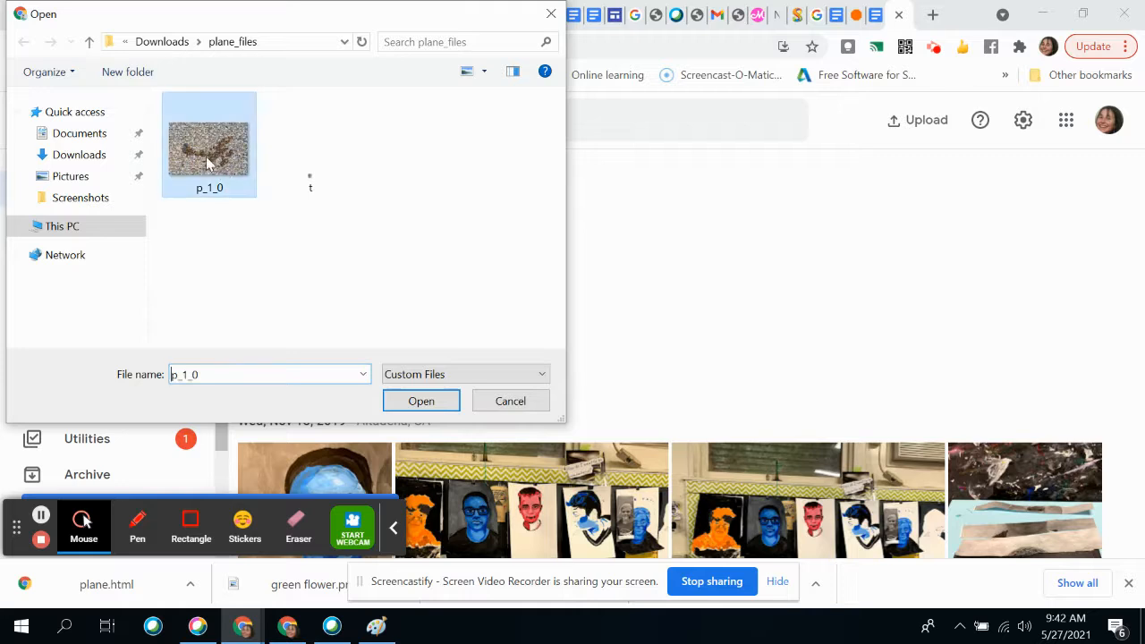
pyautogui.click(440, 401)
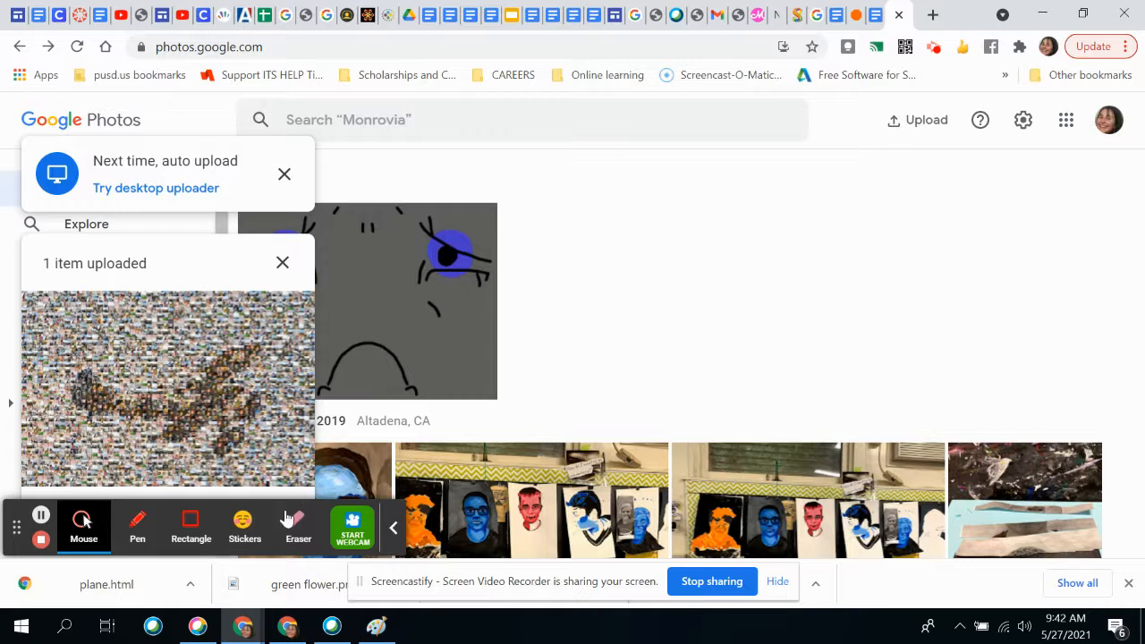
# Step: Add the uploaded biplane mosaic to a new album
pyautogui.click(396, 532)
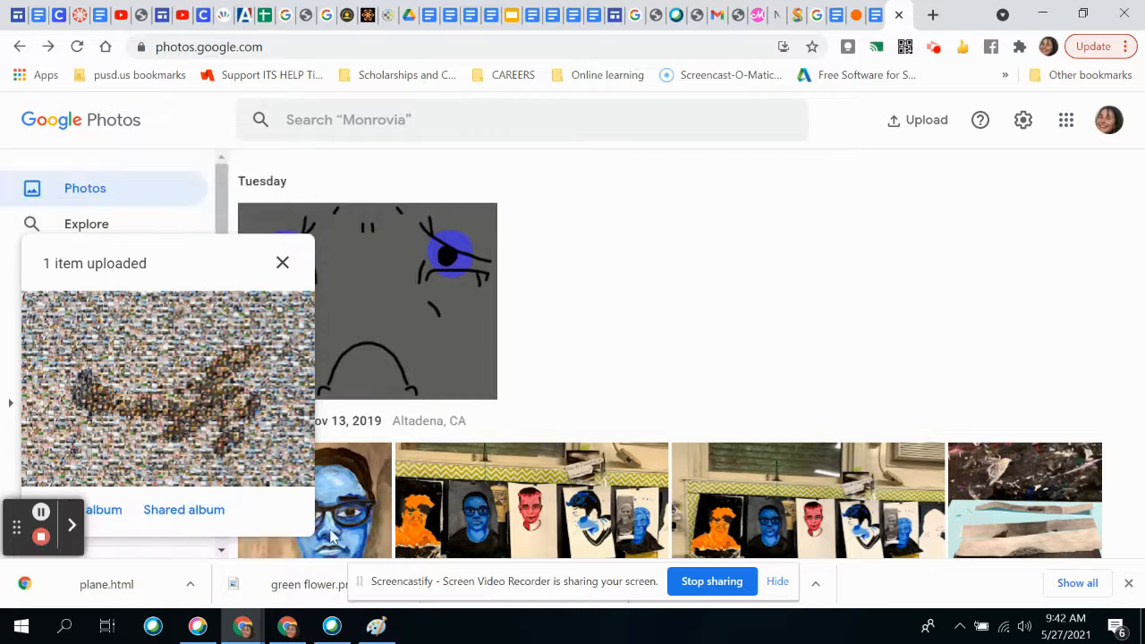
pyautogui.click(105, 511)
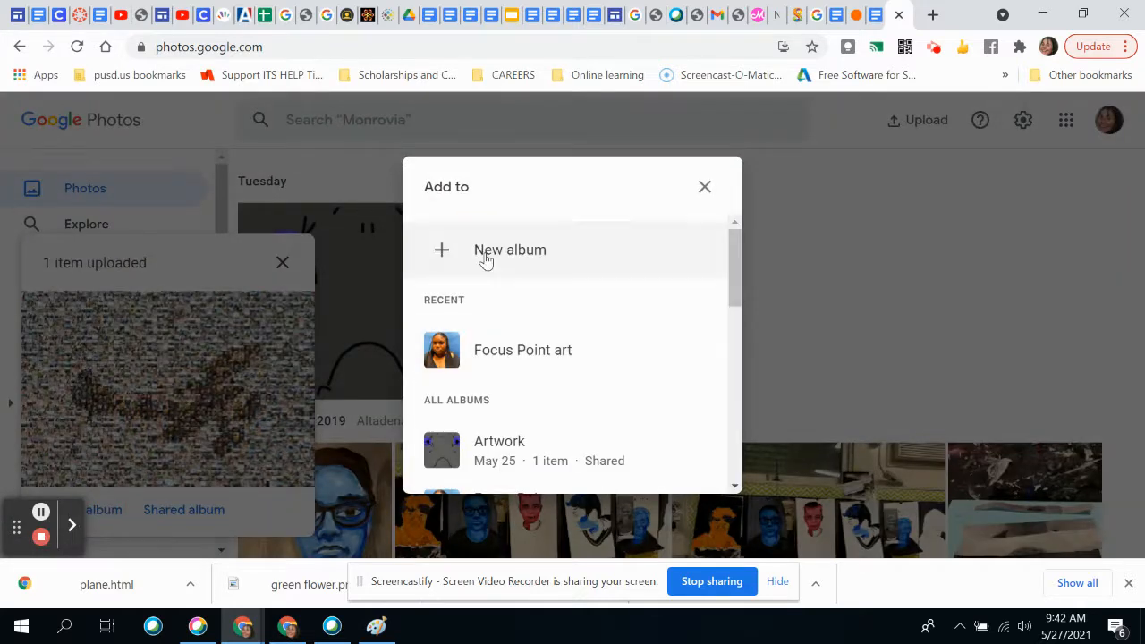
pyautogui.click(487, 258)
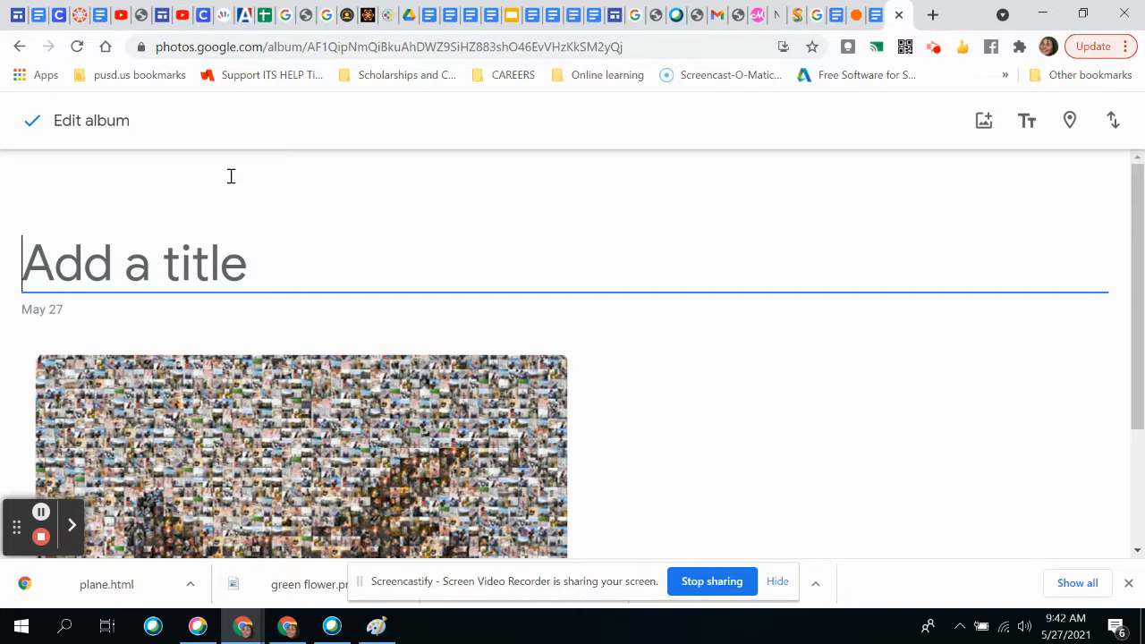
# Step: Title the new album your name Artwork Portfolio
pyautogui.write('your name')
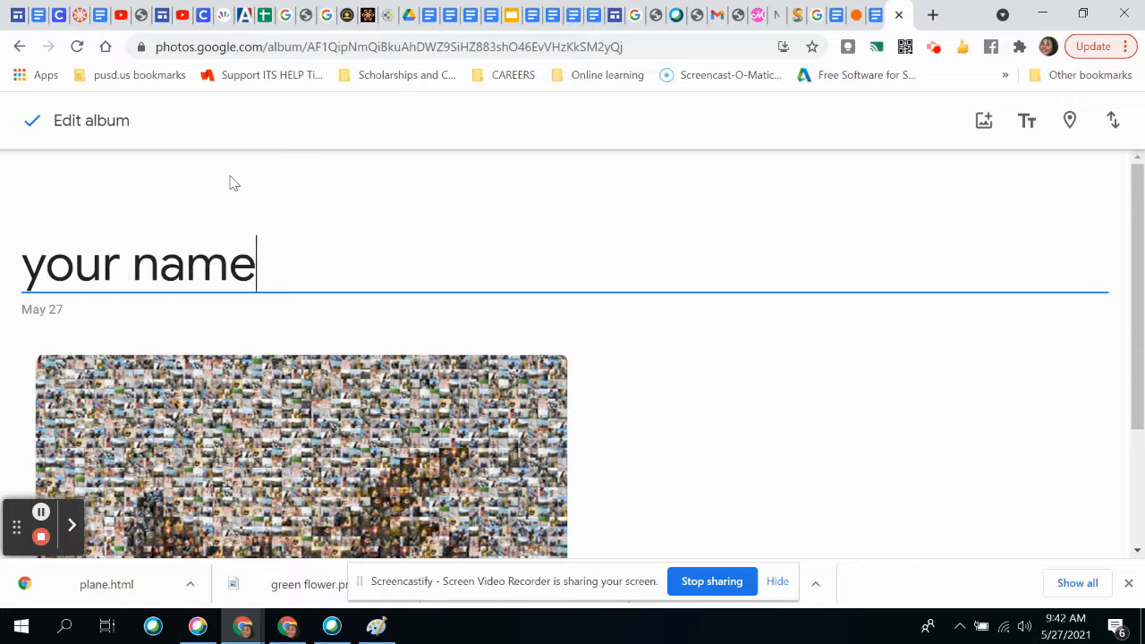
pyautogui.write(' P')
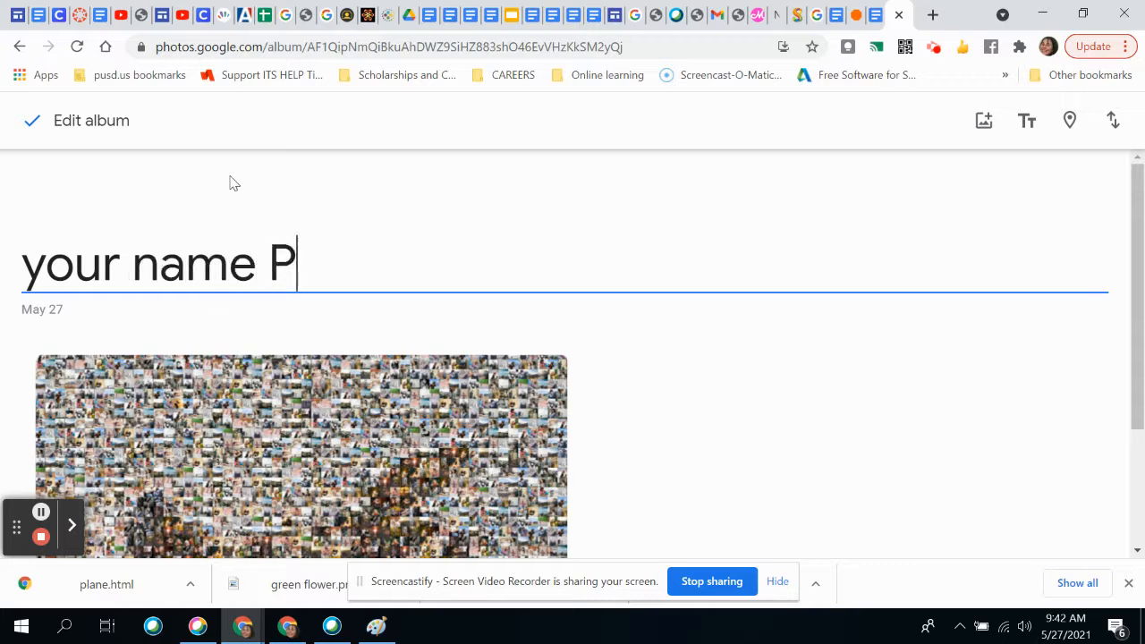
pyautogui.write('ortfolio')
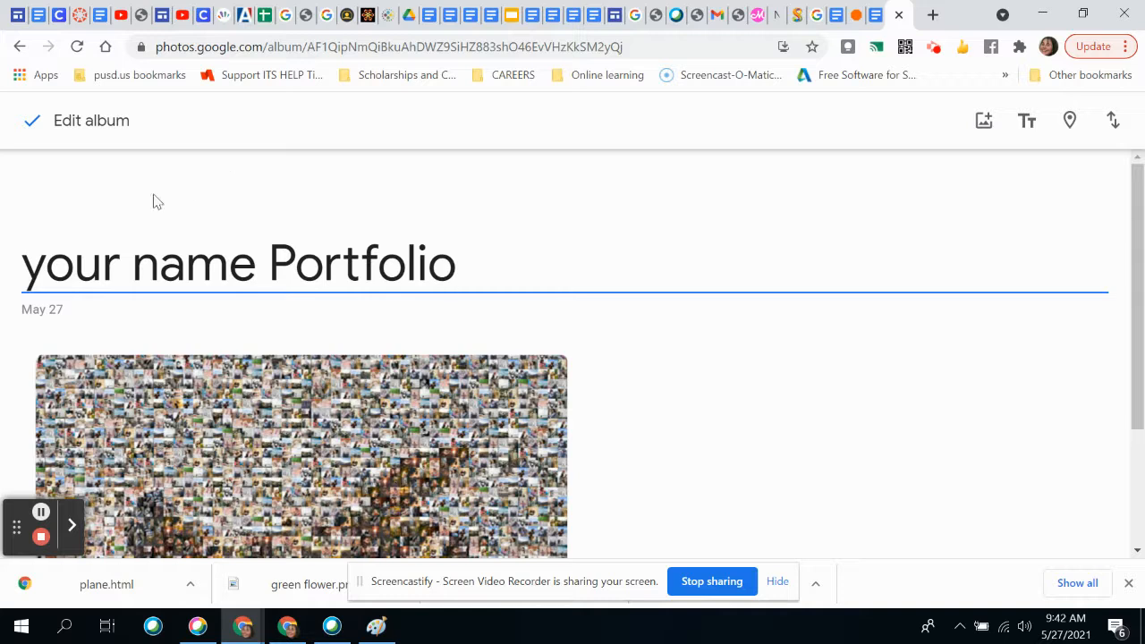
pyautogui.click(255, 262)
pyautogui.write('A')
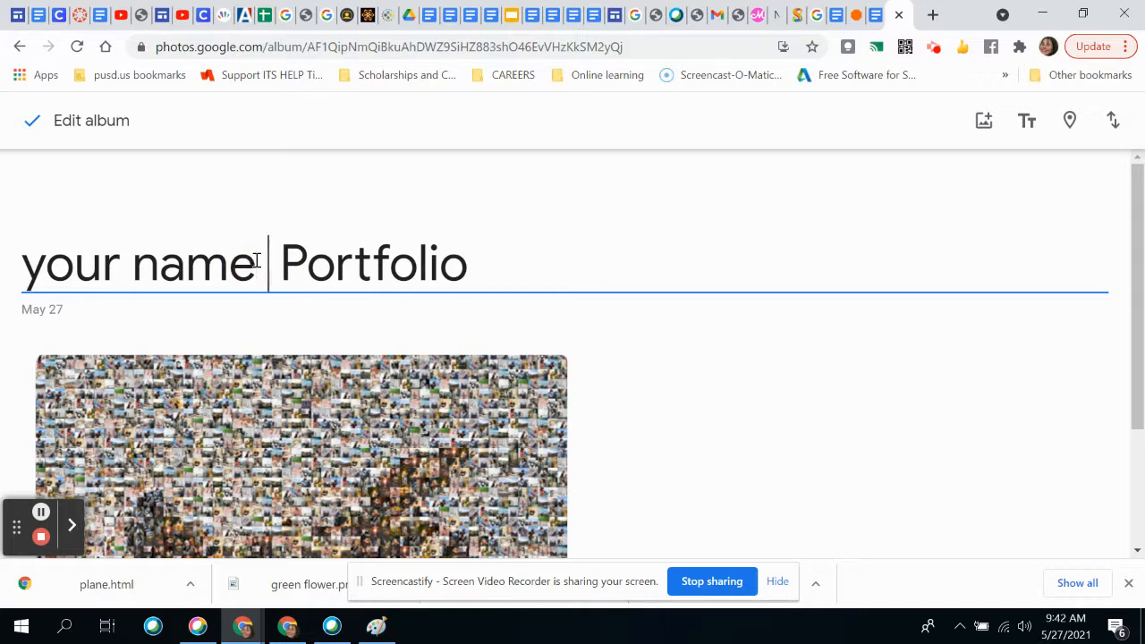
pyautogui.write('rtwork')
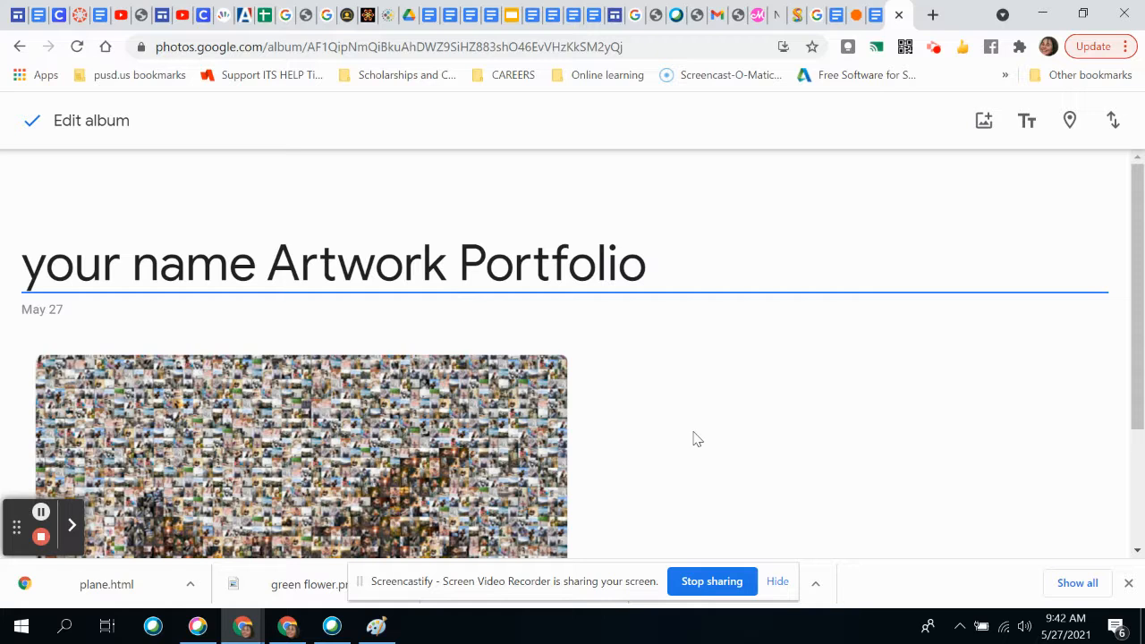
# Step: Add Tuesday's grey face drawing with blue eyes to the your name Artwork Portfolio album and finish editing the album
pyautogui.scroll(-2, 685, 439)
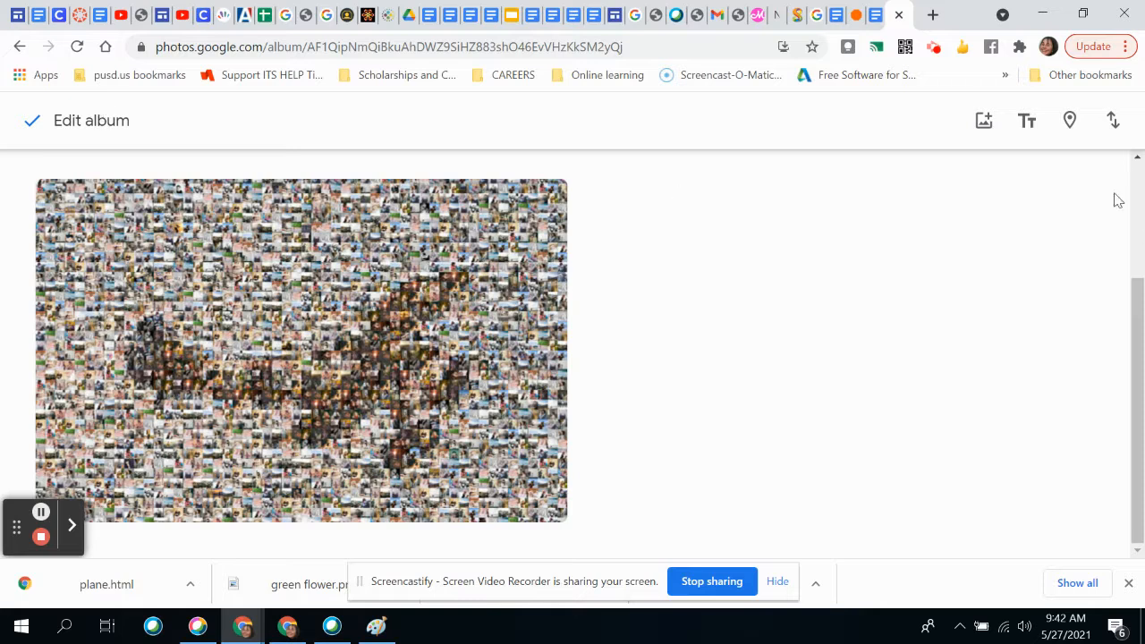
pyautogui.click(983, 124)
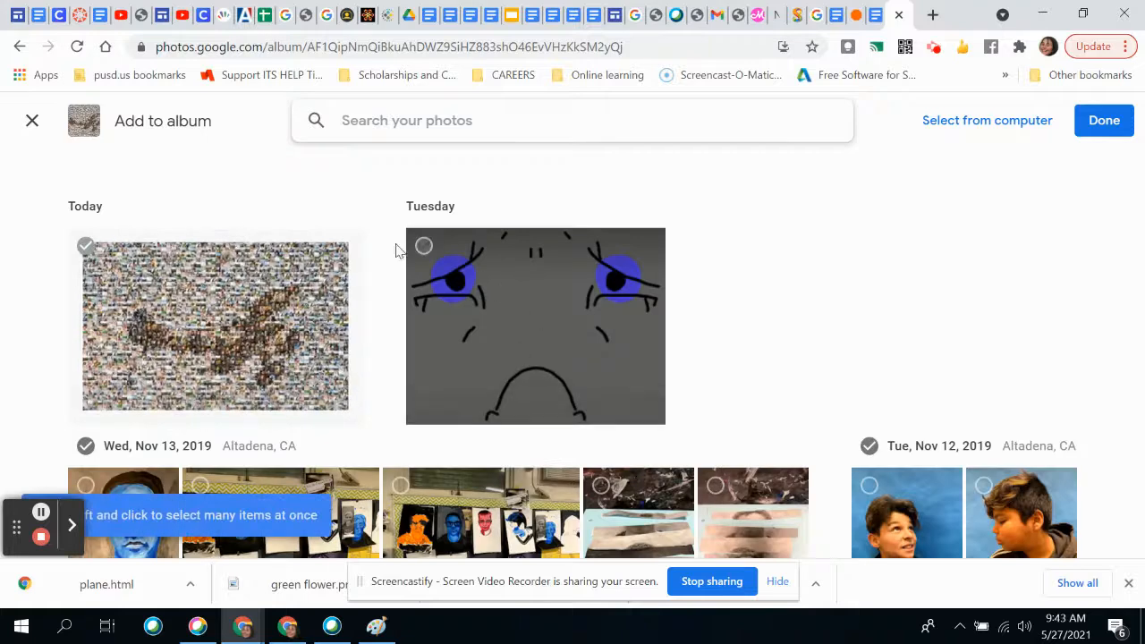
pyautogui.click(423, 245)
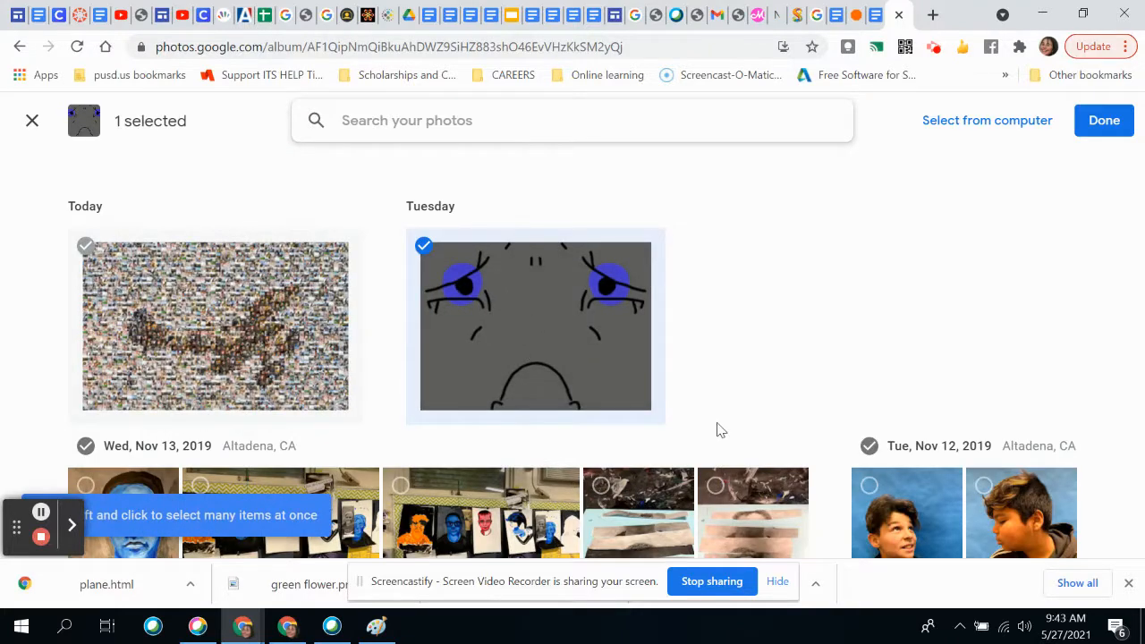
pyautogui.scroll(-3, 720, 425)
pyautogui.scroll(3, 718, 417)
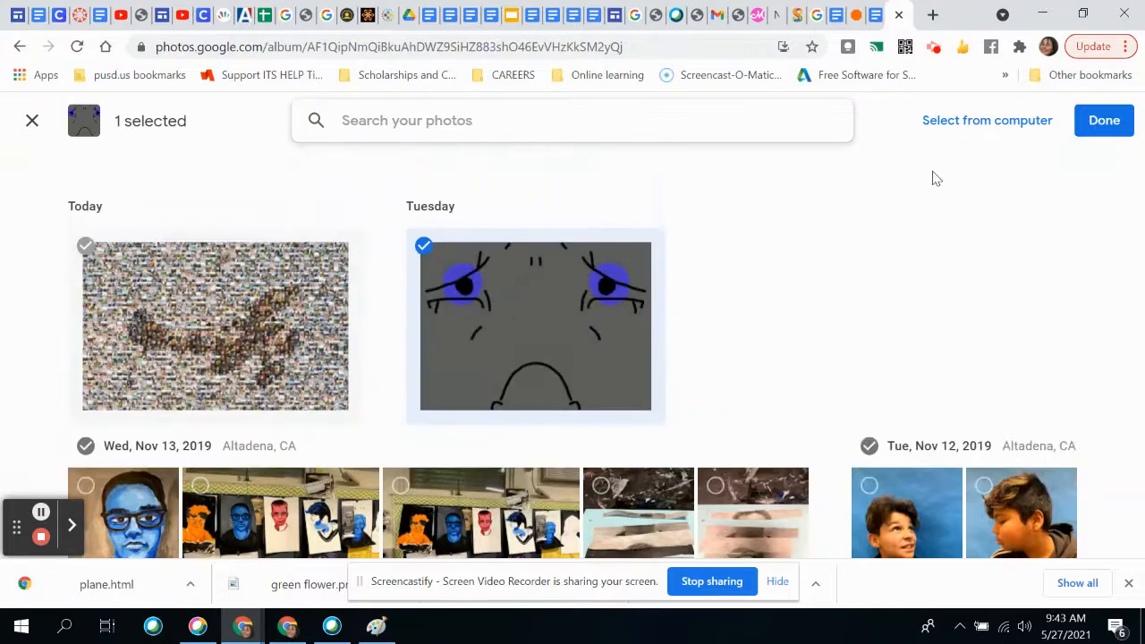
pyautogui.click(1091, 120)
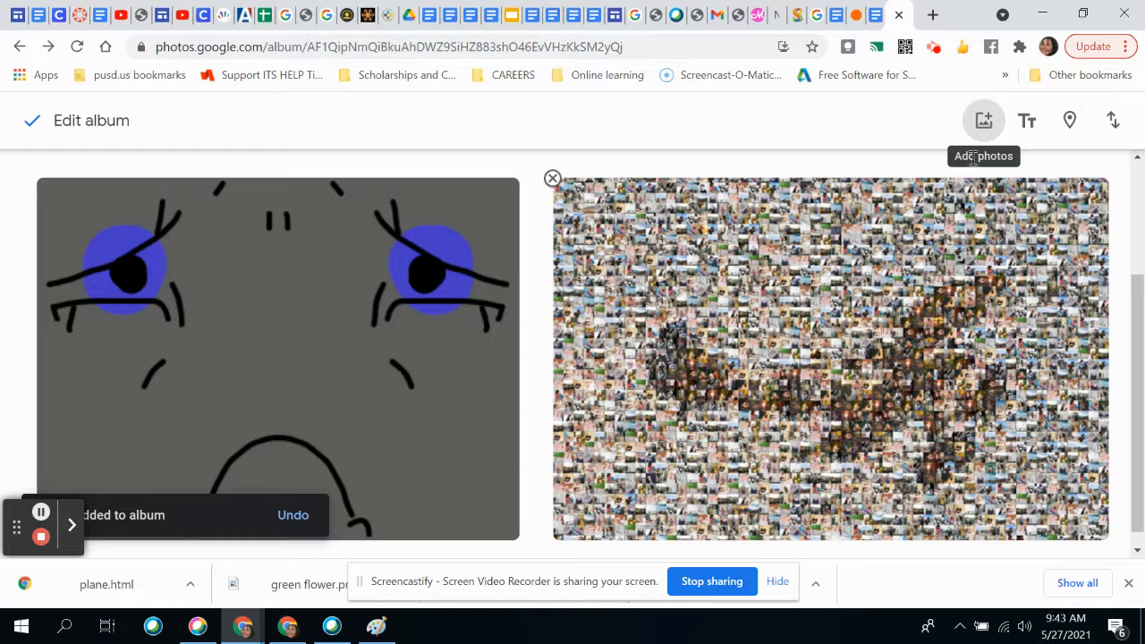
pyautogui.click(32, 120)
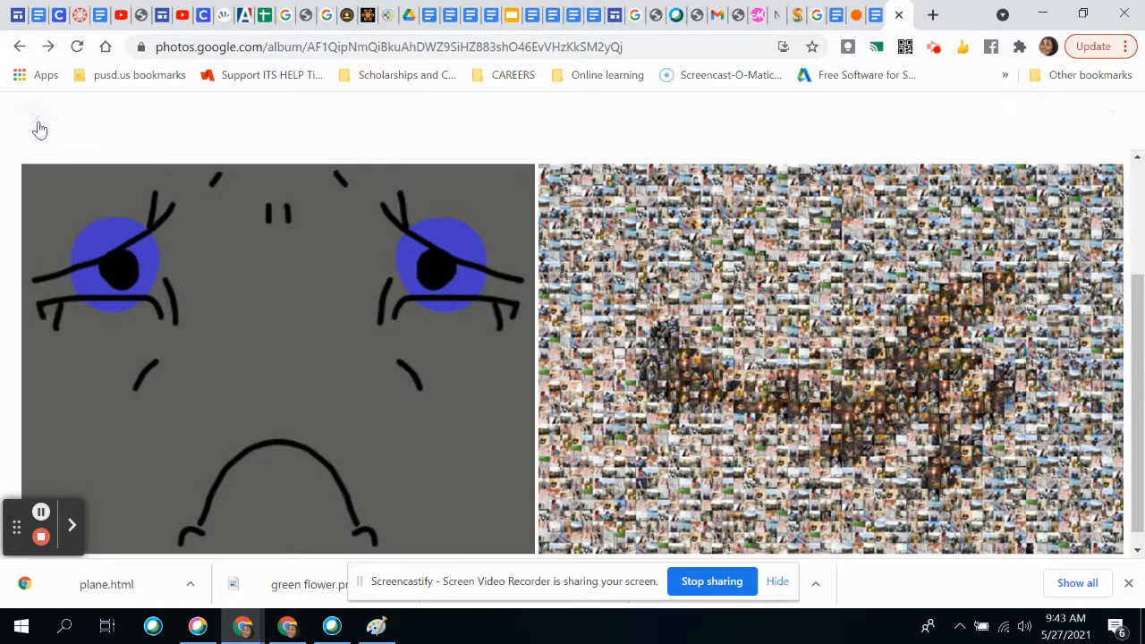
# Step: Return to the Google start page, open Google Photos from there, and open the your name Artwork Portfolio album
pyautogui.hotkey('alt', 'Left')
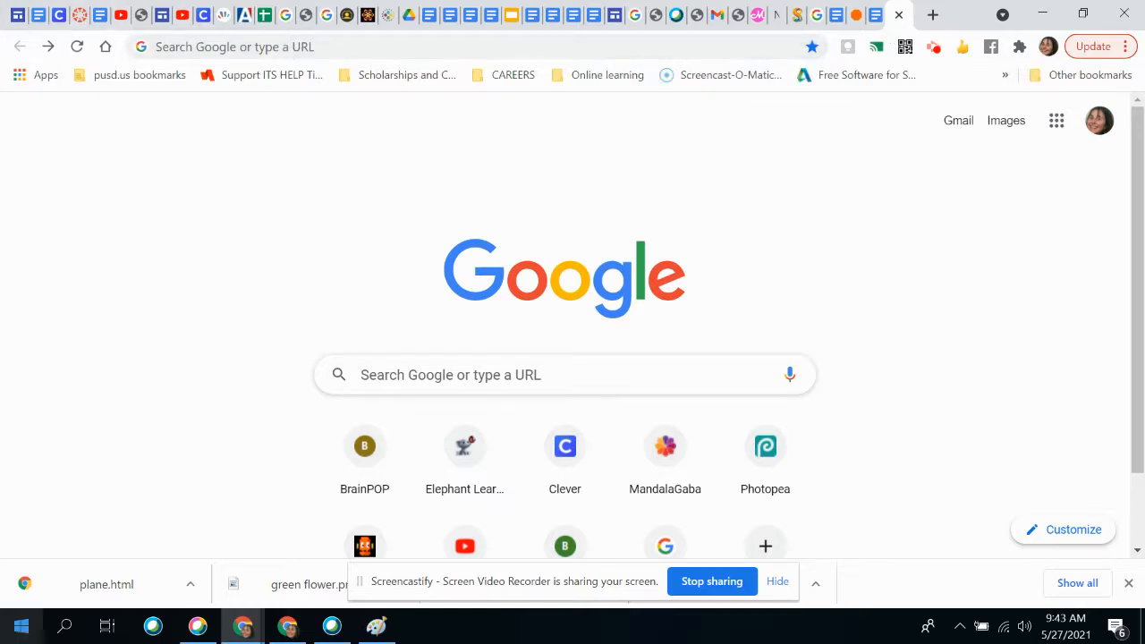
pyautogui.click(878, 25)
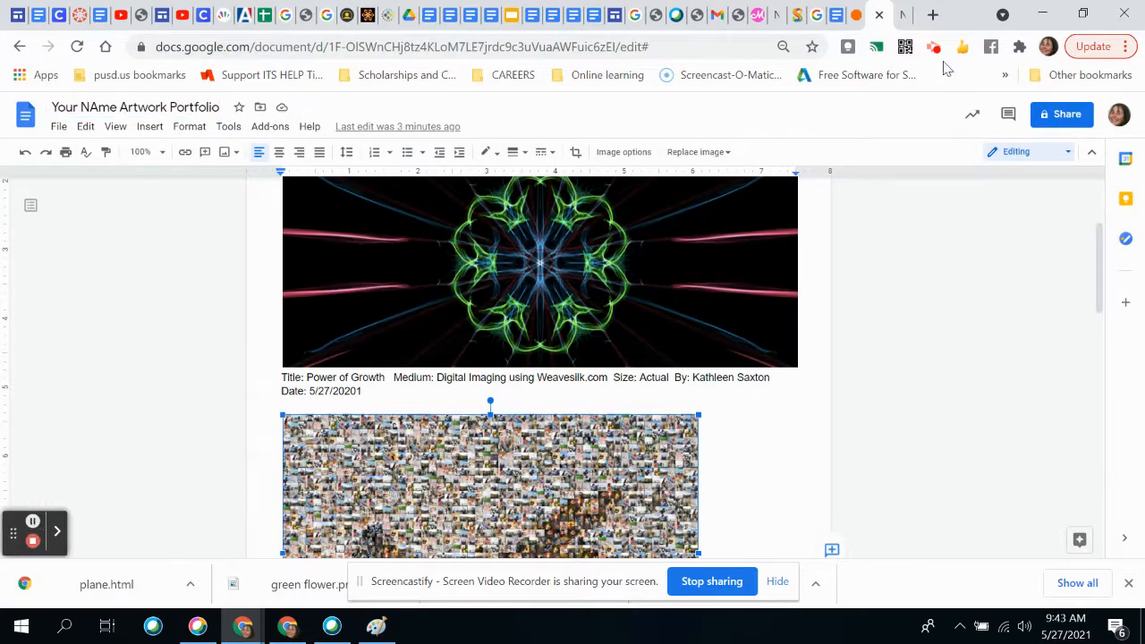
pyautogui.click(905, 16)
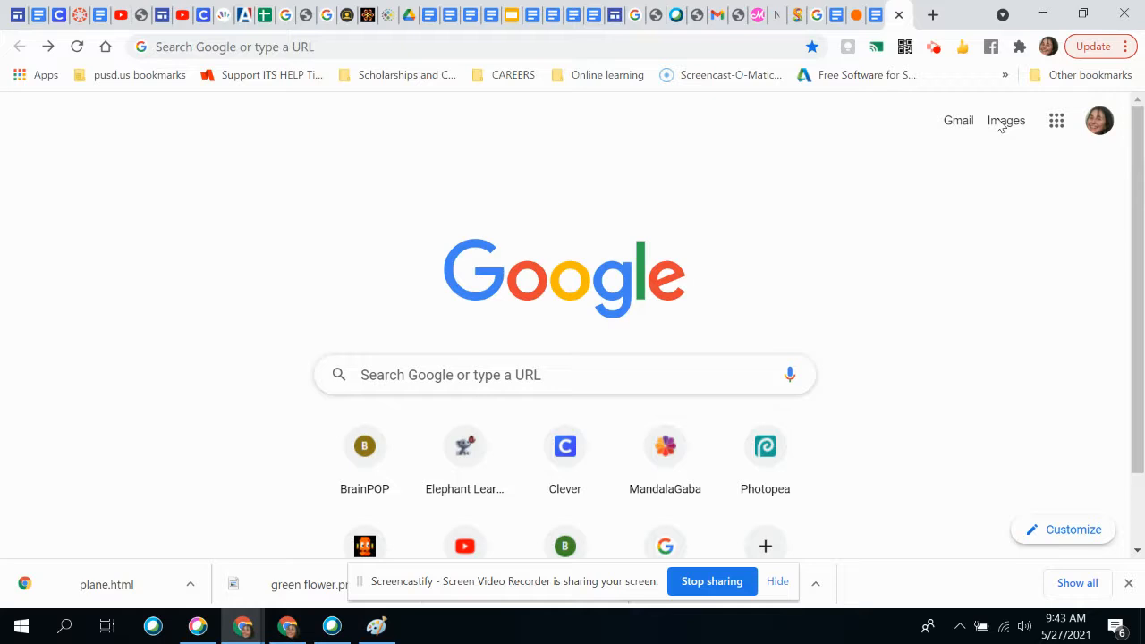
pyautogui.click(1054, 122)
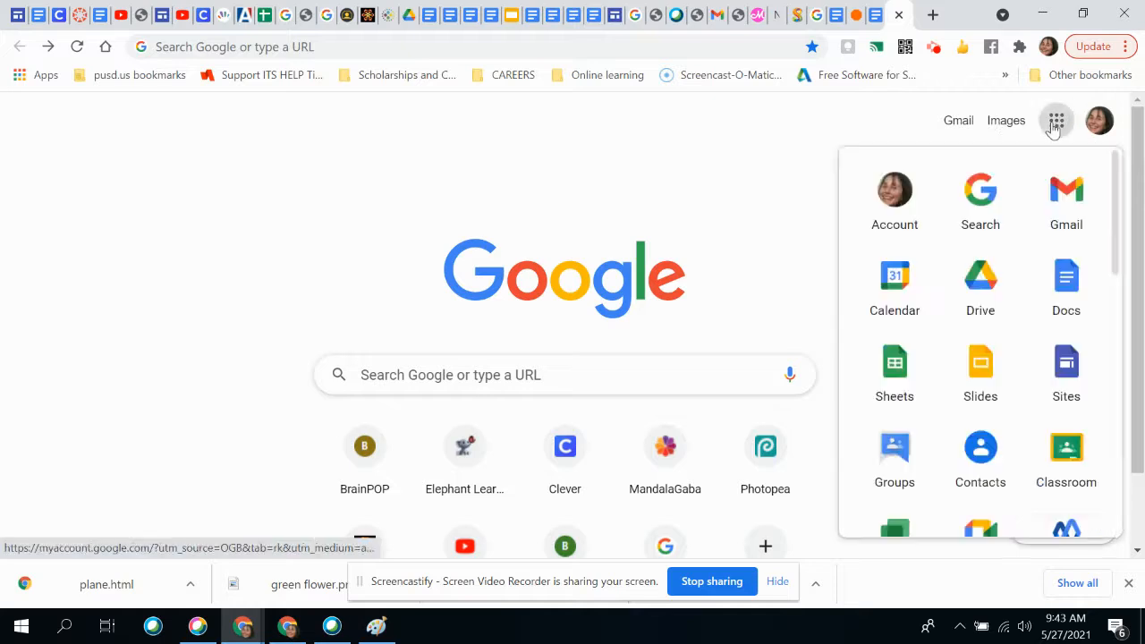
pyautogui.scroll(-2, 1007, 407)
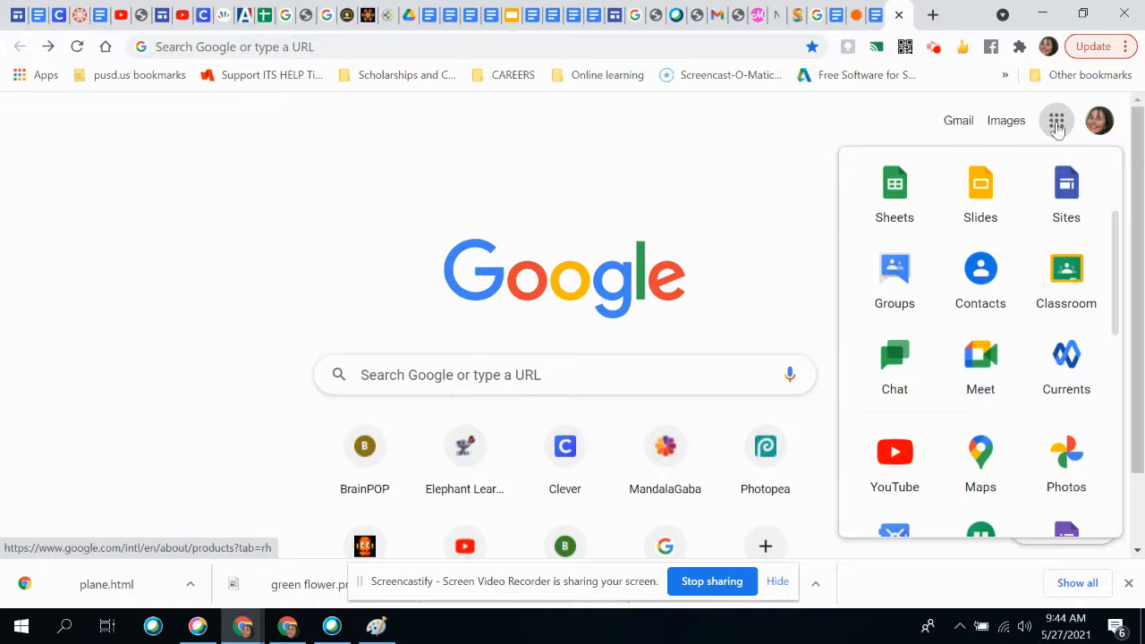
pyautogui.click(1068, 463)
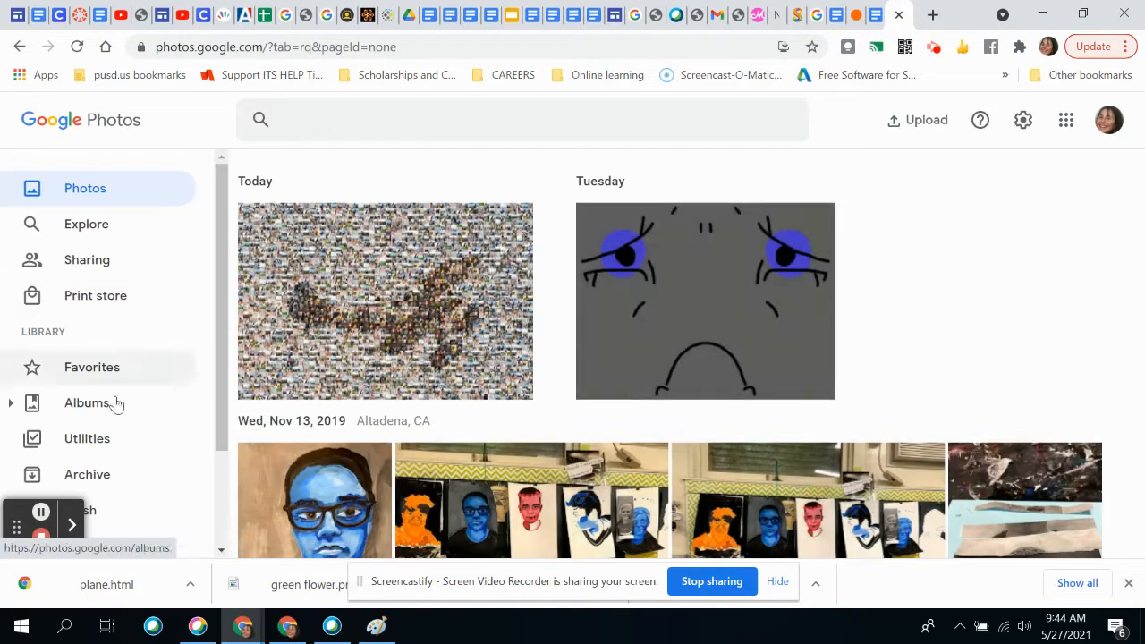
pyautogui.click(86, 408)
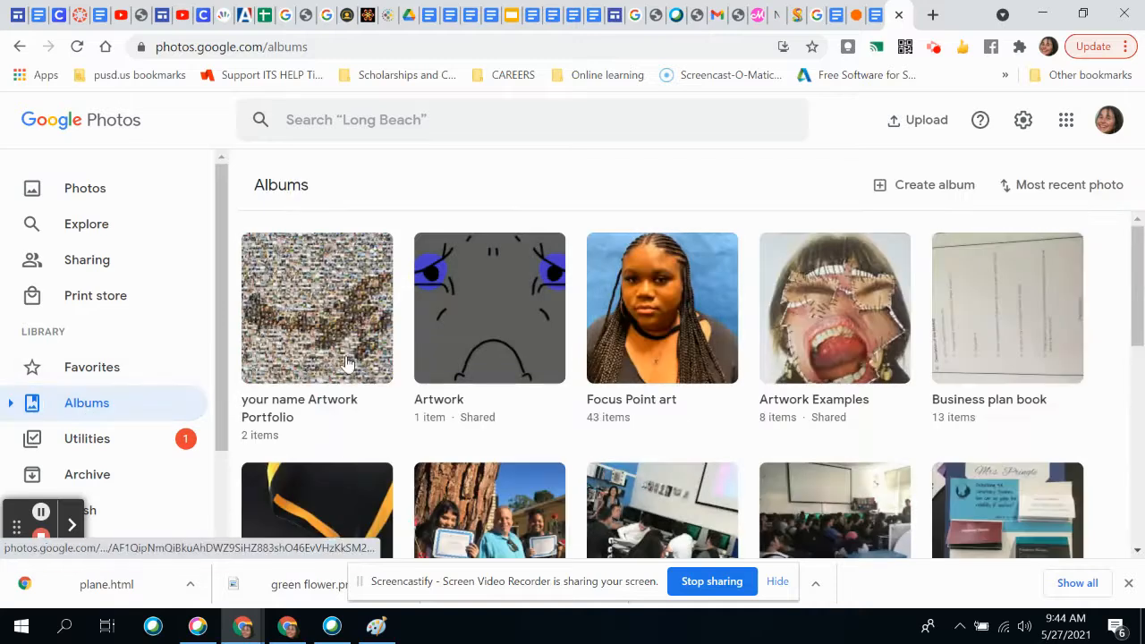
pyautogui.click(308, 329)
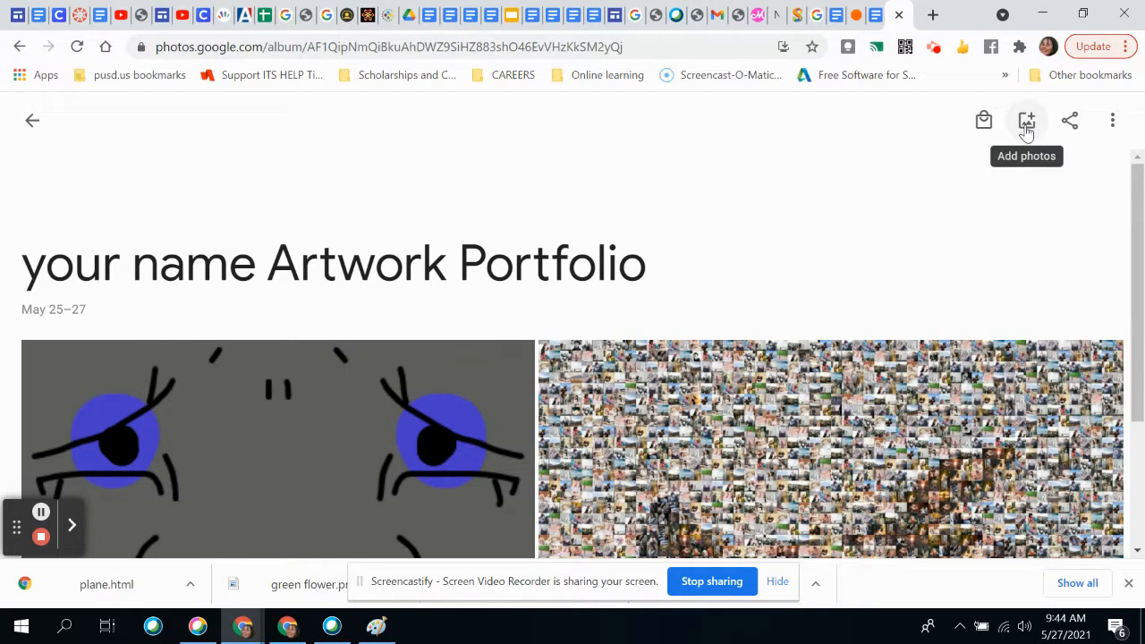
# Step: Create a shareable link for the your name Artwork Portfolio album and copy it
pyautogui.click(1071, 123)
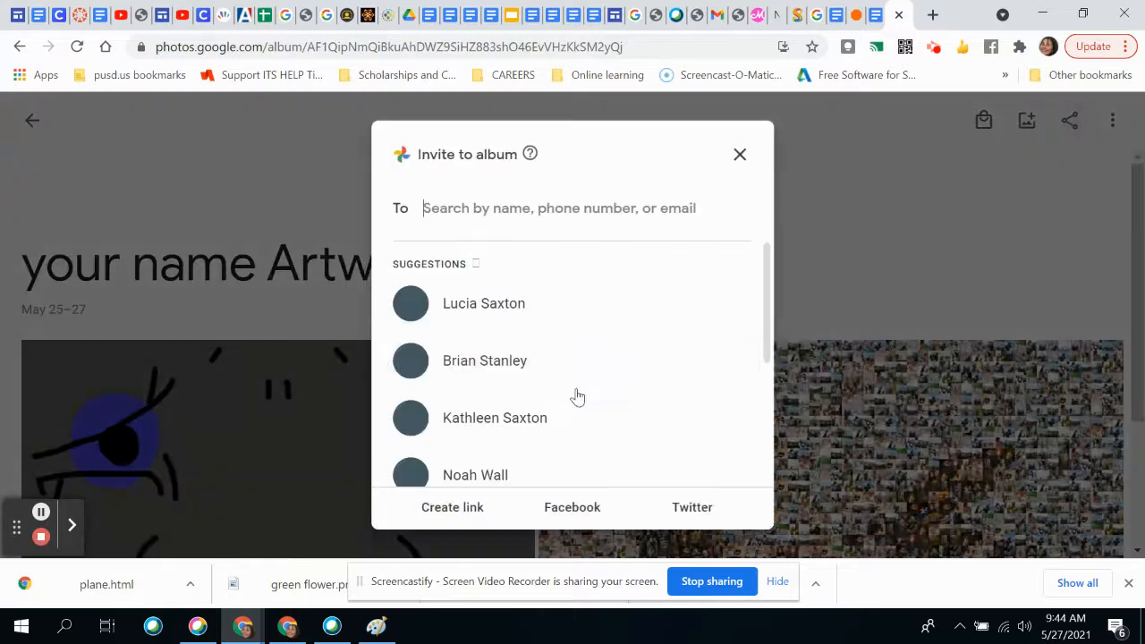
pyautogui.click(483, 508)
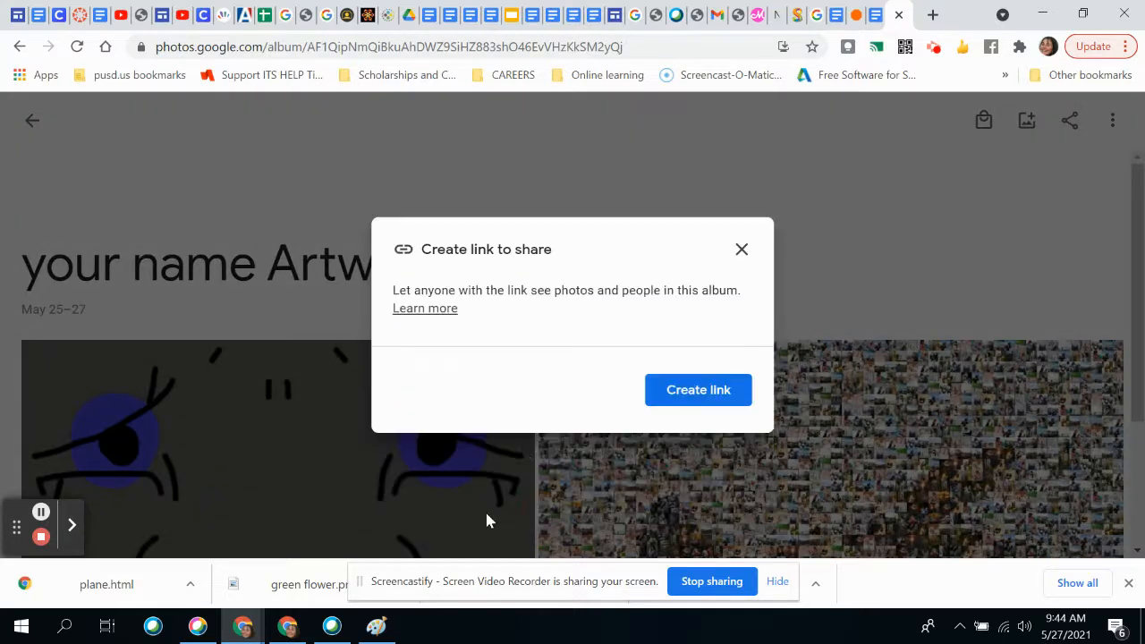
pyautogui.click(705, 405)
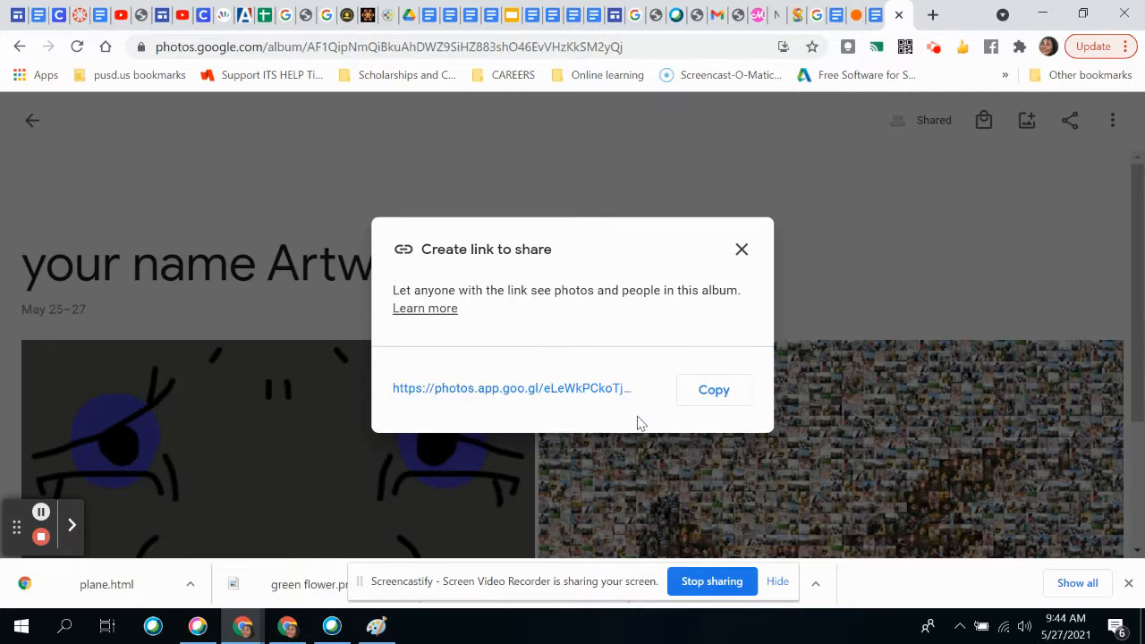
pyautogui.click(709, 390)
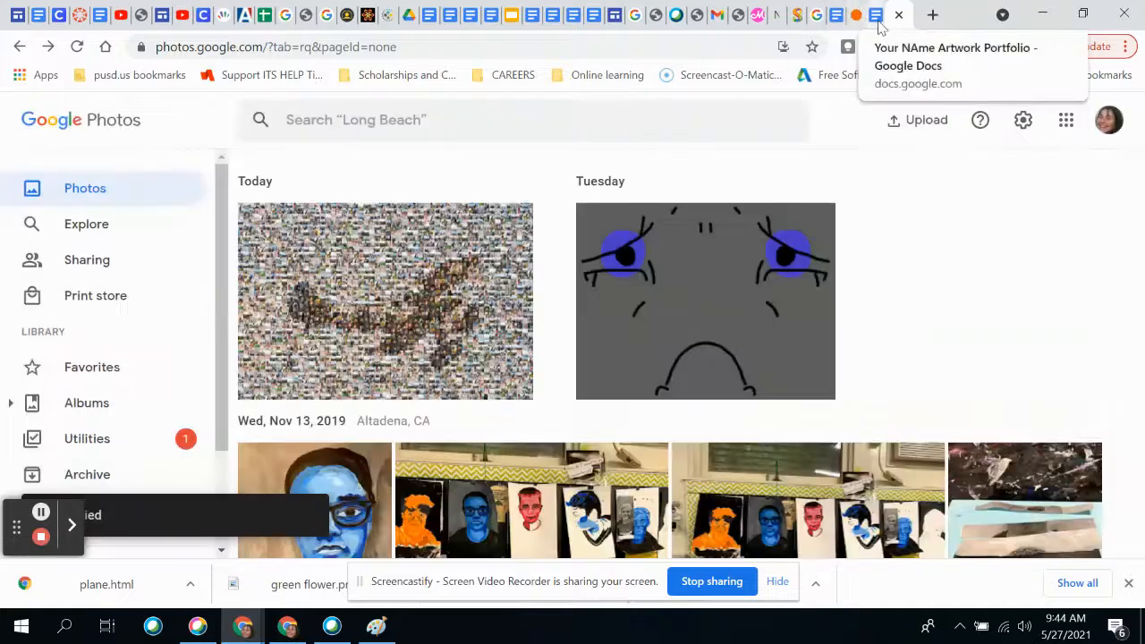
# Step: In the Google Docs portfolio header, paste the album link as a hyperlink below the title and join Your name Art Portfolio onto one line
pyautogui.click(878, 20)
pyautogui.scroll(-3, 644, 298)
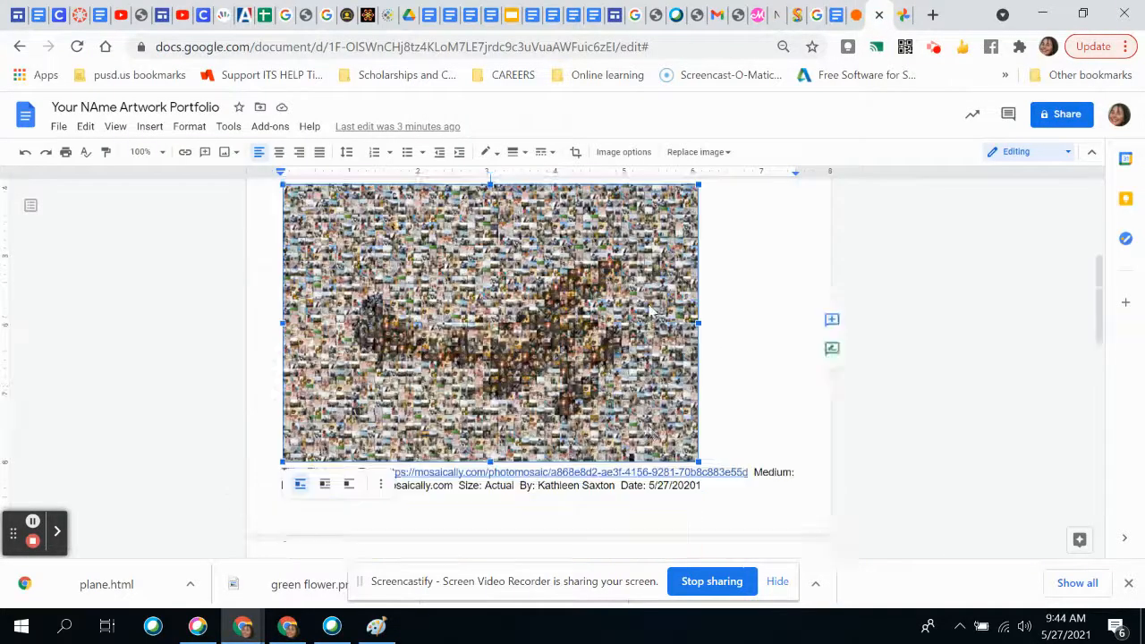
pyautogui.scroll(5, 649, 287)
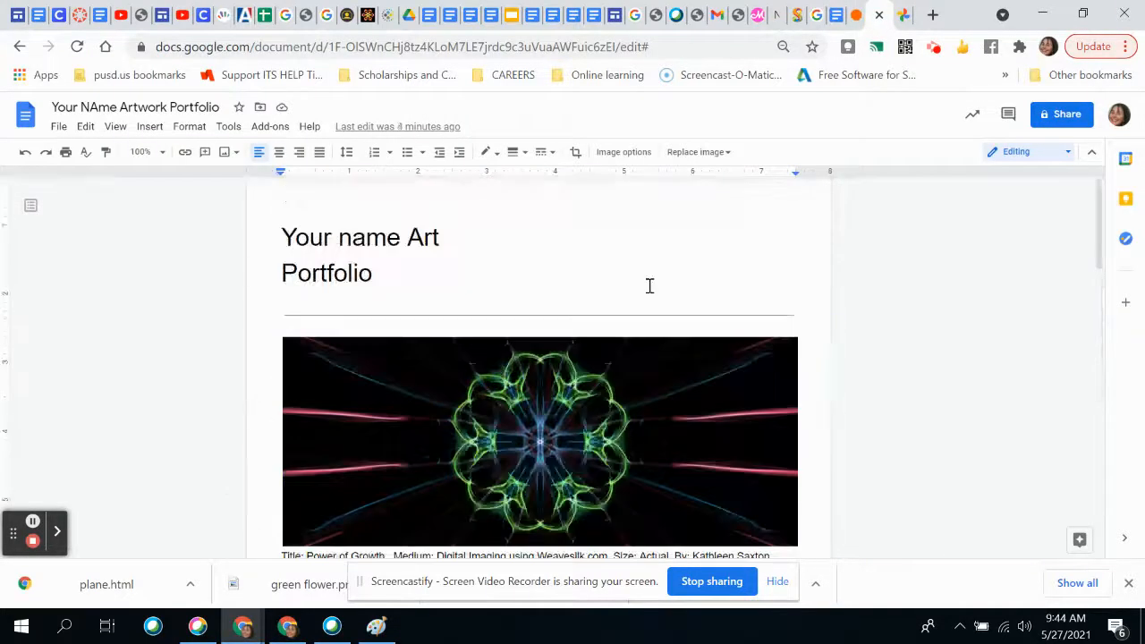
pyautogui.click(438, 285)
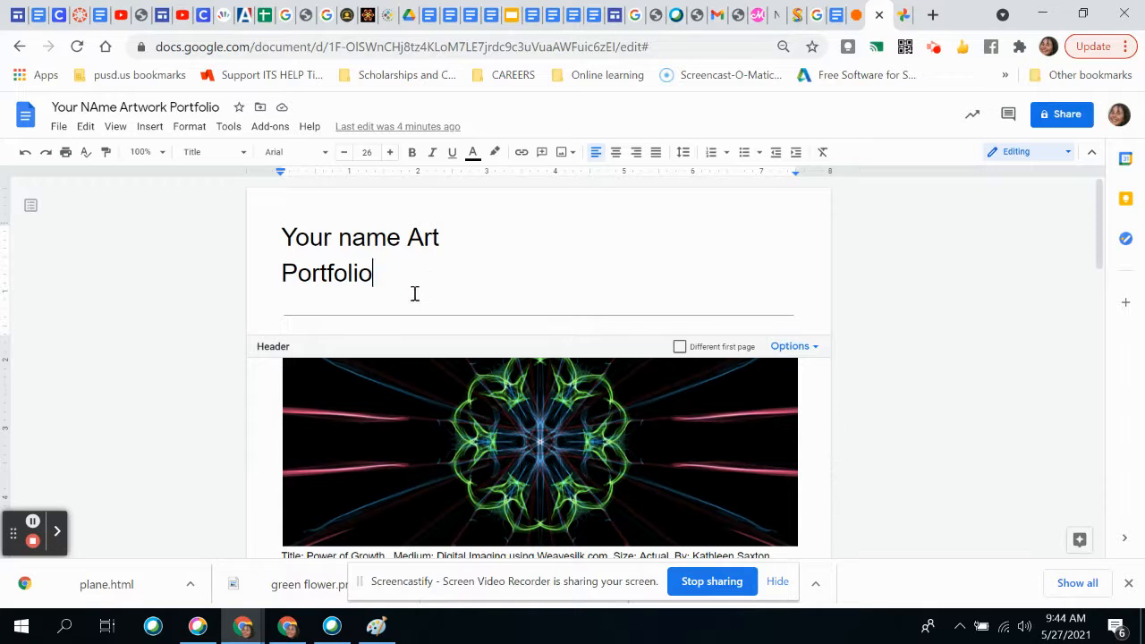
pyautogui.press('Return')
pyautogui.hotkey('ctrl', 'v')
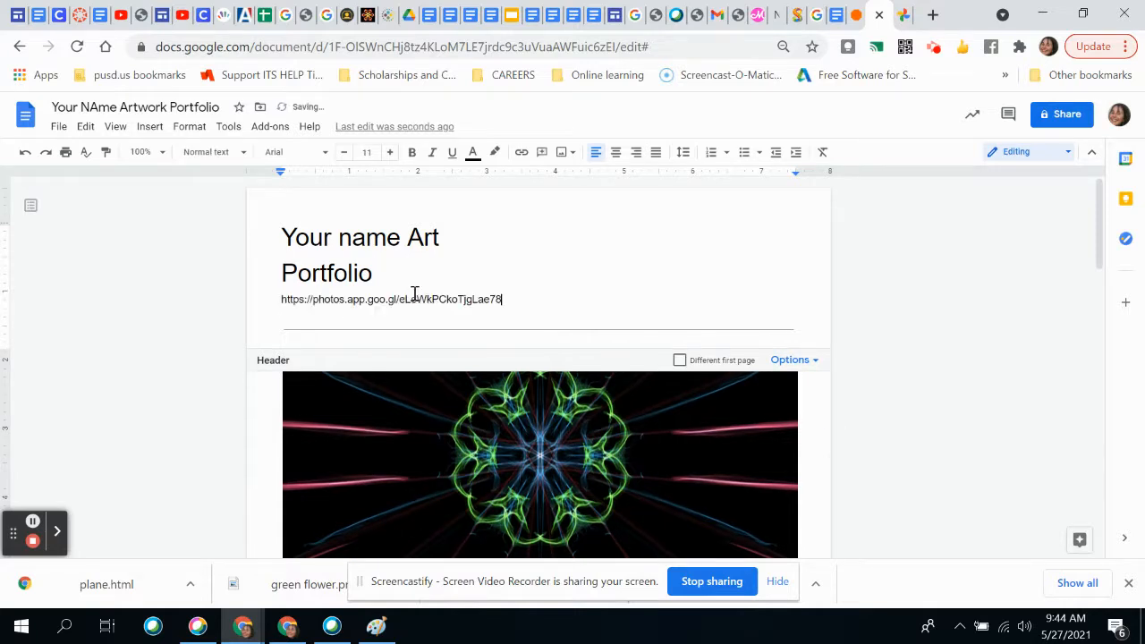
pyautogui.moveTo(503, 305); pyautogui.dragTo(274, 297)
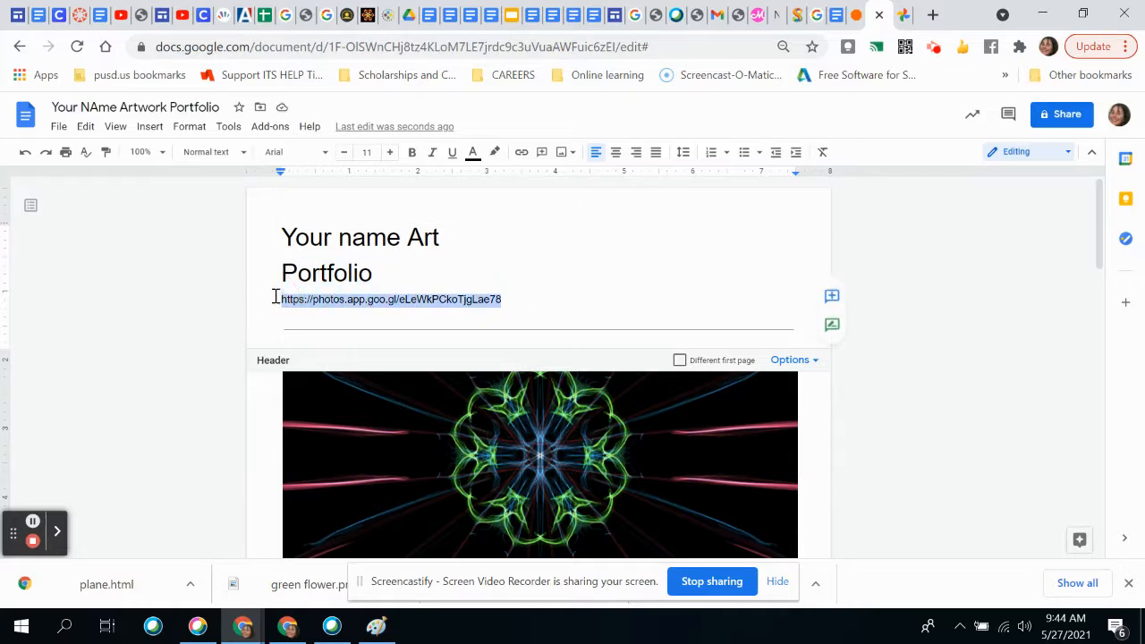
pyautogui.hotkey('ctrl', 'v')
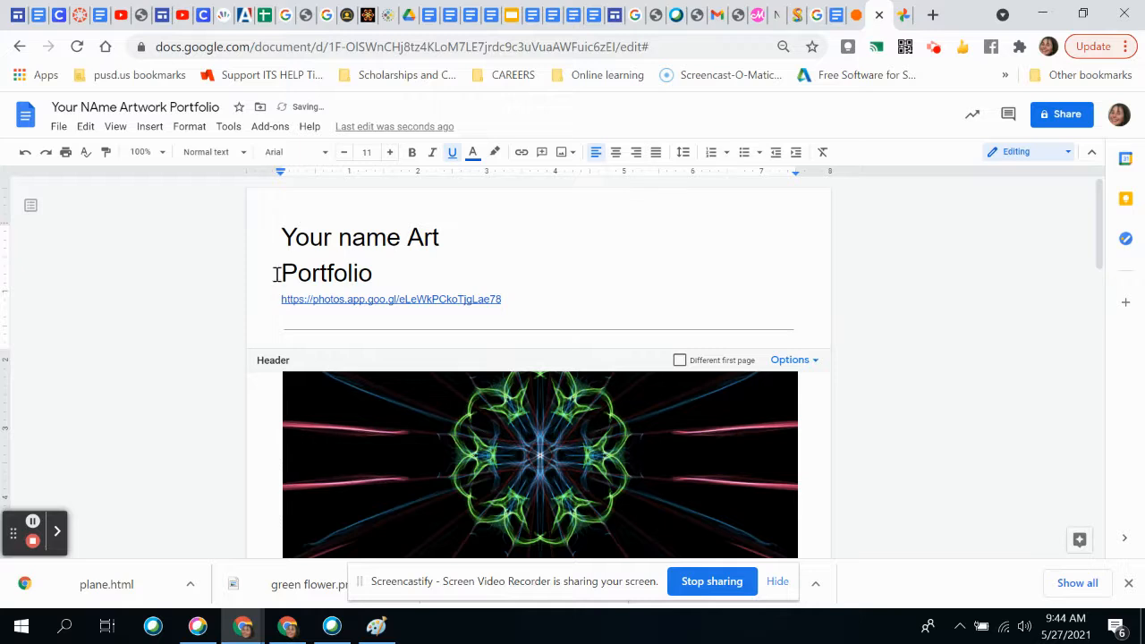
pyautogui.click(279, 273)
pyautogui.press('BackSpace')
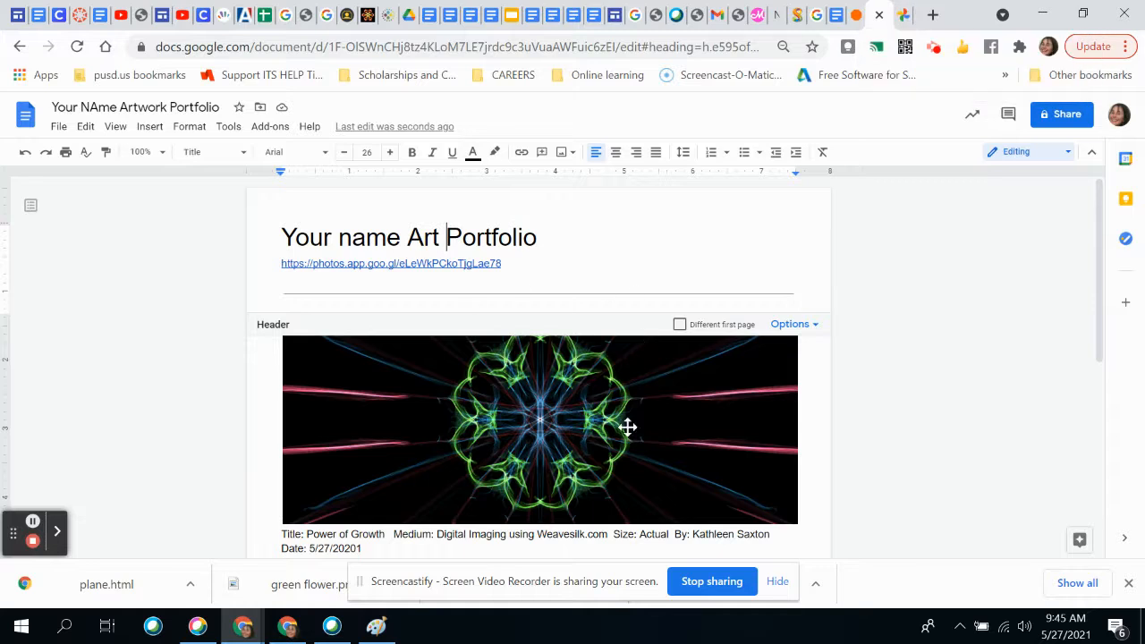
# Step: Switch back to Google Photos and open the list of albums
pyautogui.click(900, 22)
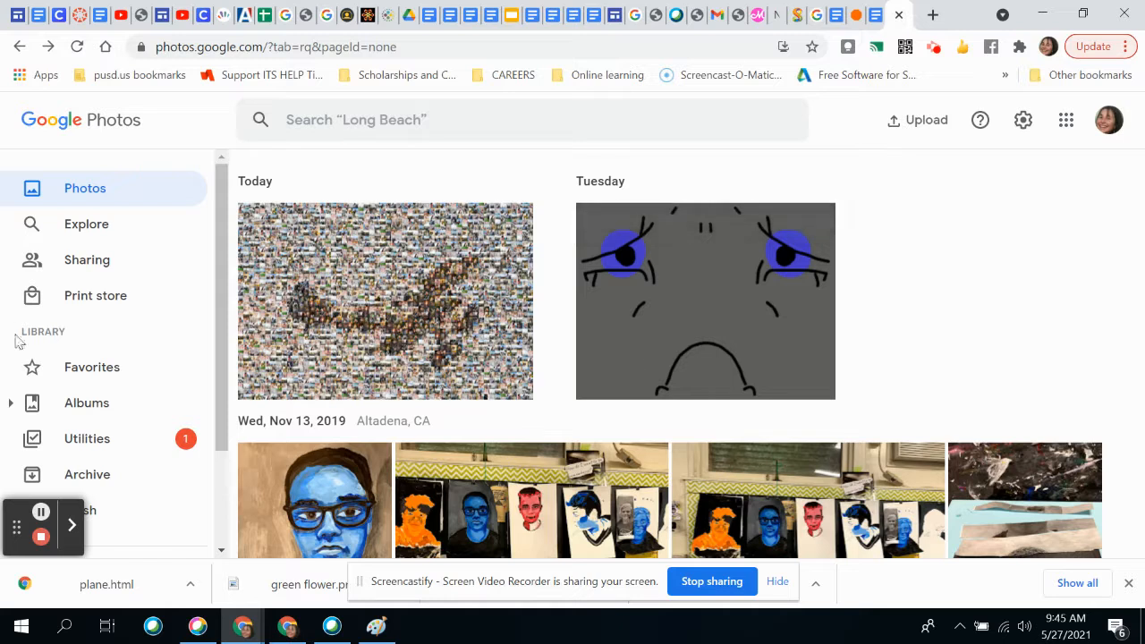
pyautogui.click(91, 412)
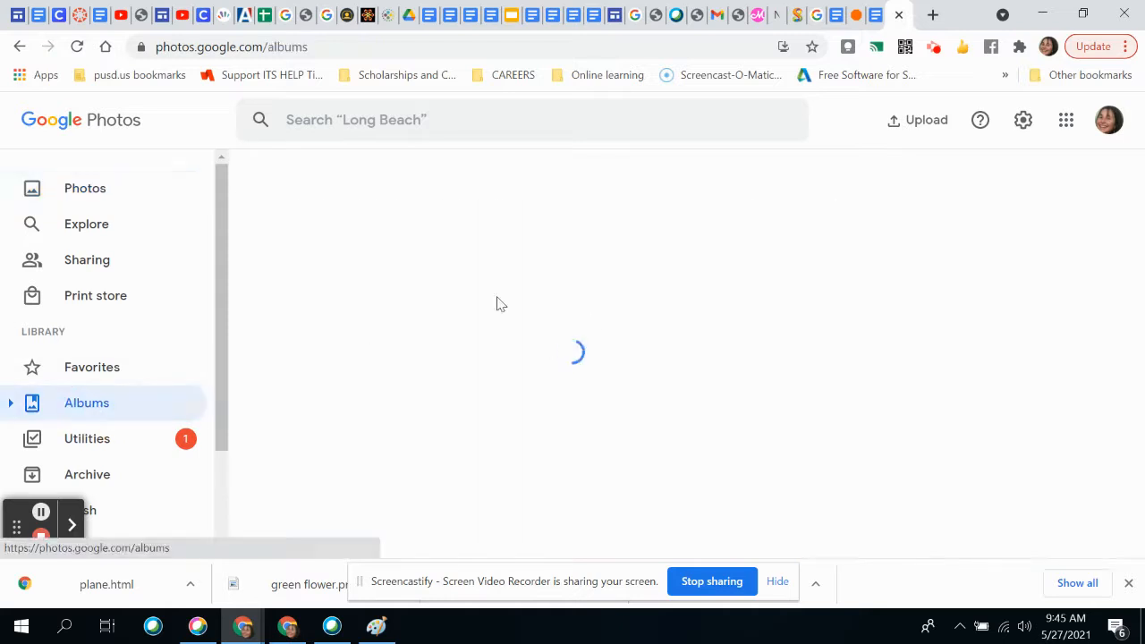